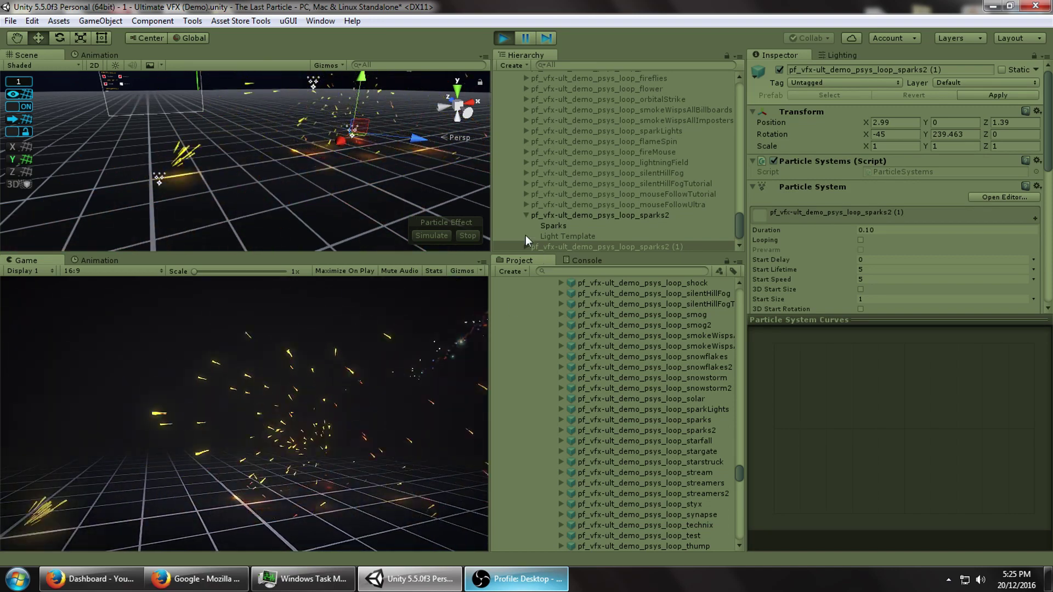
# Collapse the pf_vfx-ult_demo_psys_loop_sparks2 effect and duplicate pf_vfx-ult_demo_psys_loop_sparks2 (1).
pyautogui.click(560, 222)
pyautogui.click(529, 215)
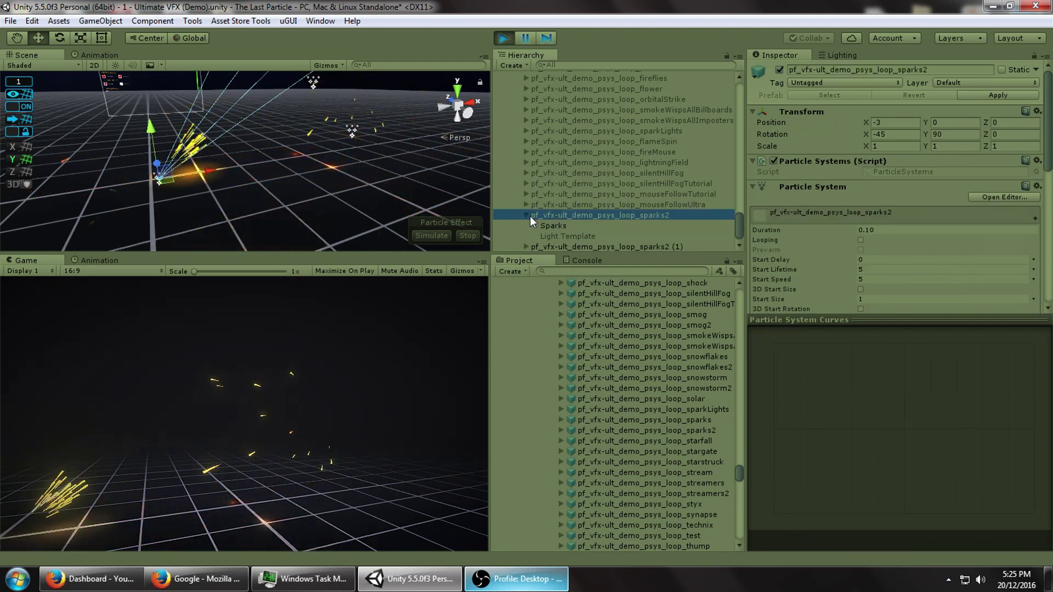
pyautogui.click(525, 215)
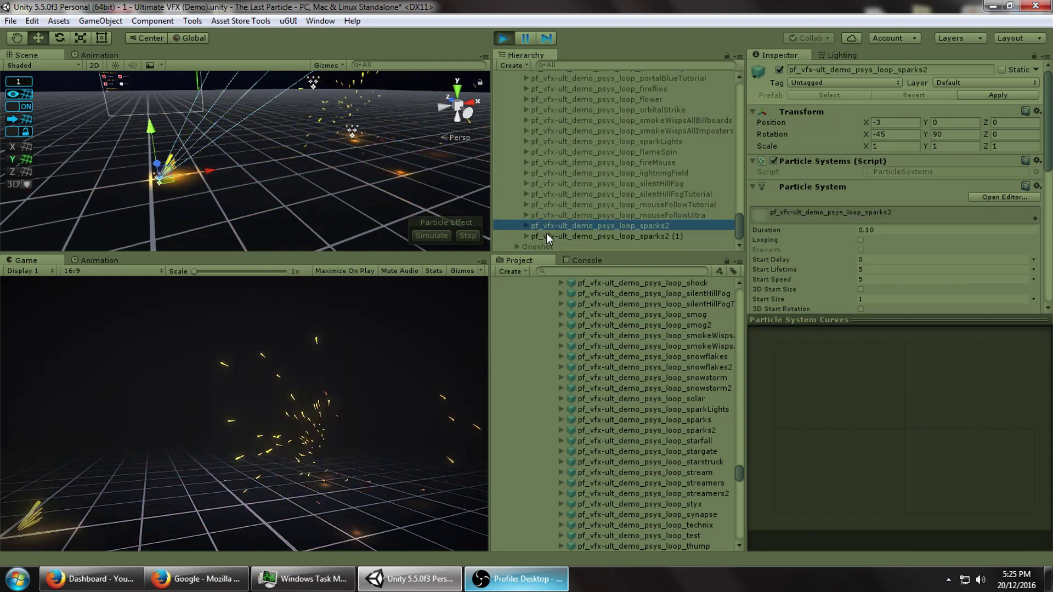
pyautogui.click(546, 235)
pyautogui.hotkey('ctrl', 'd')
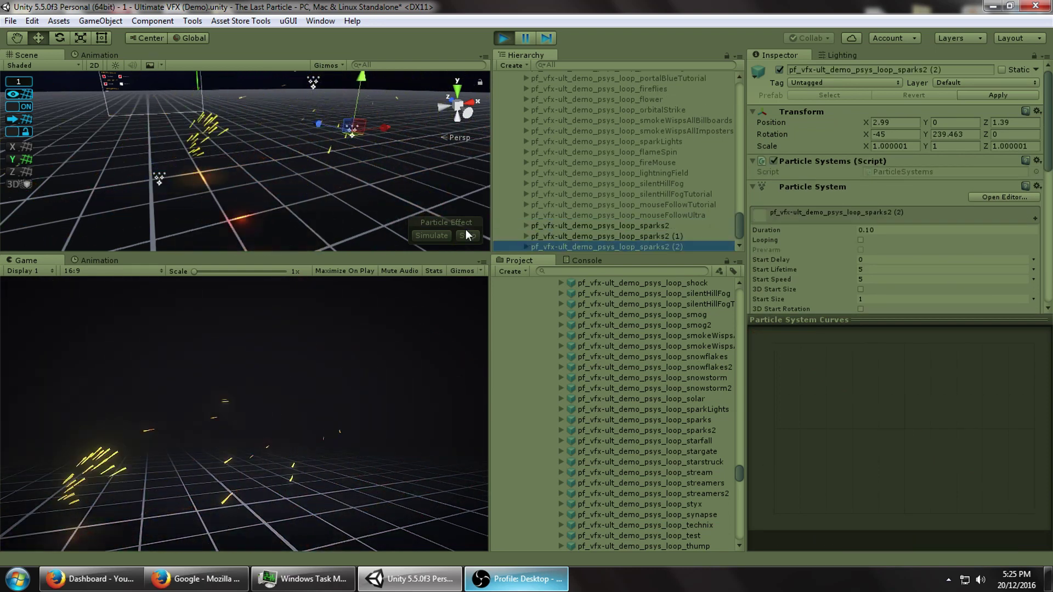
# Rotate the duplicated sparks effect to about 175° around Y and move it to about X -2.86, Z 5.7.
pyautogui.moveTo(318, 180); pyautogui.dragTo(324, 200, button='middle')
pyautogui.click(779, 70)
pyautogui.click(779, 69)
pyautogui.keyDown('alt'); pyautogui.moveTo(291, 183); pyautogui.dragTo(333, 221); pyautogui.keyUp('alt')
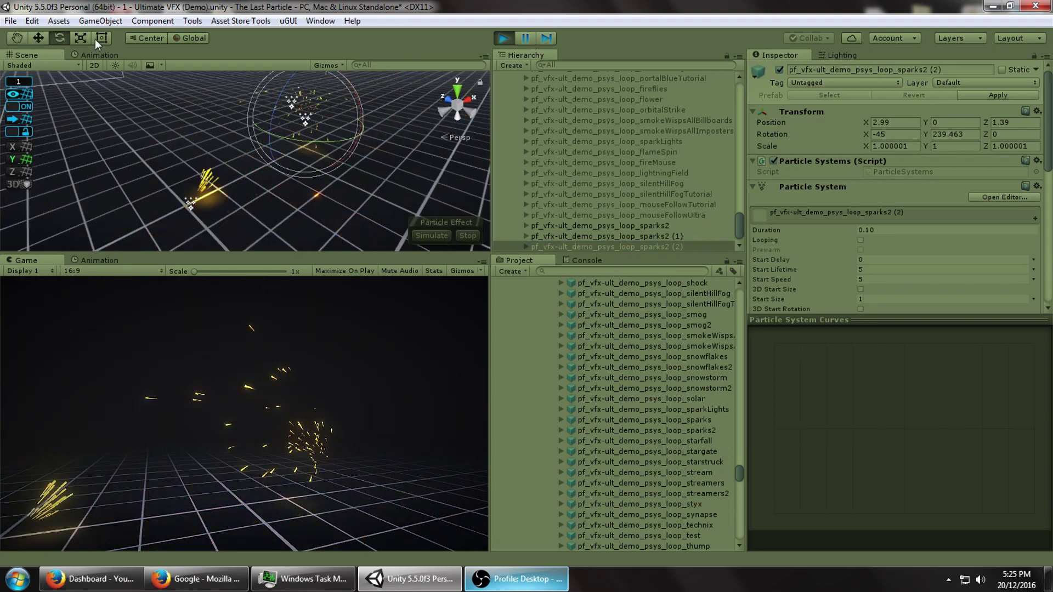
pyautogui.moveTo(297, 133); pyautogui.dragTo(442, 127)
pyautogui.moveTo(268, 133); pyautogui.dragTo(284, 176, button='middle')
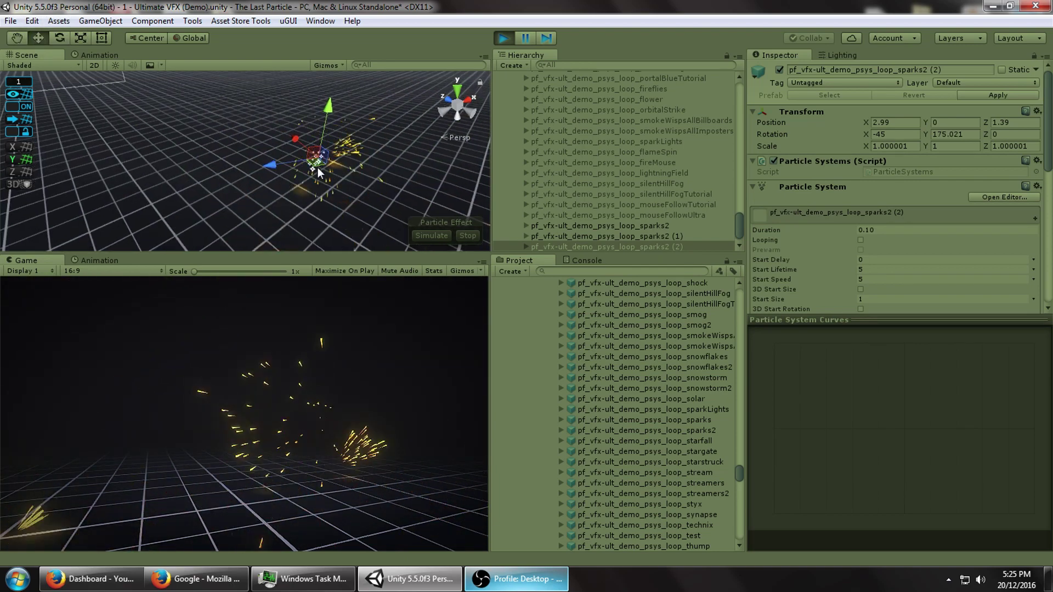
pyautogui.moveTo(318, 171); pyautogui.dragTo(132, 175)
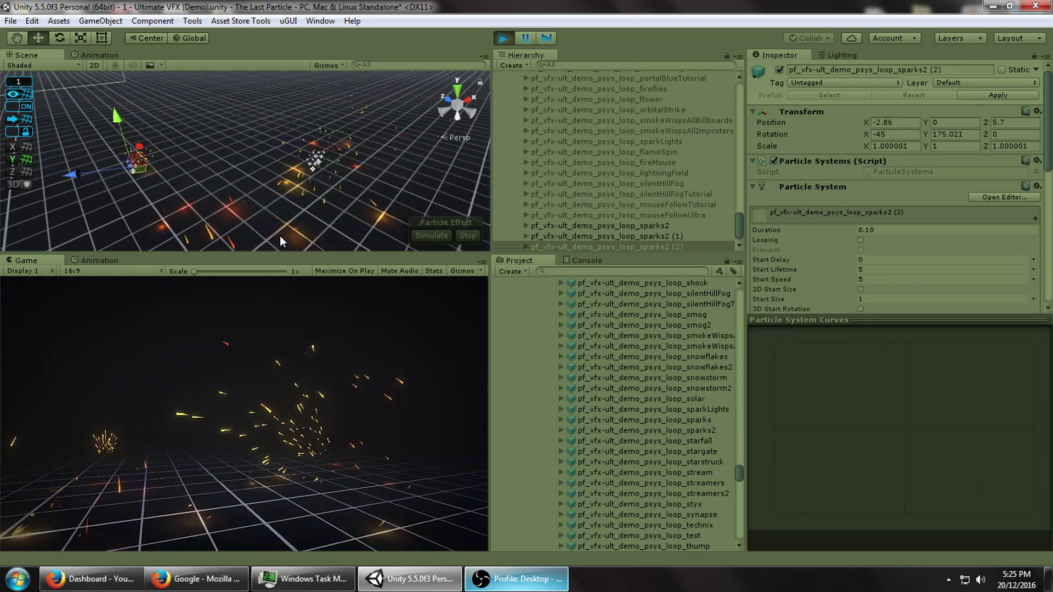
# Exit play mode and deactivate the pf_vfx-ult_demo_psys_loop_sparks2 object.
pyautogui.moveTo(272, 206); pyautogui.dragTo(291, 113, button='middle')
pyautogui.moveTo(356, 187)
pyautogui.keyDown('alt'); pyautogui.mouseDown()
pyautogui.moveTo(388, 163)
pyautogui.moveTo(357, 169)
pyautogui.mouseUp(); pyautogui.keyUp('alt')
pyautogui.moveTo(356, 169); pyautogui.dragTo(257, 183, button='middle')
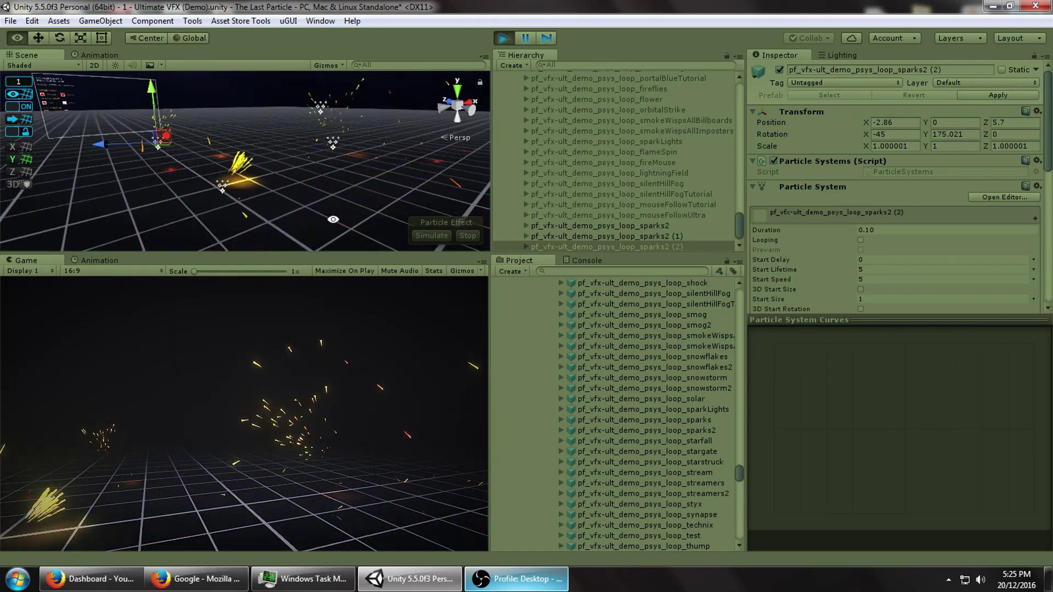
pyautogui.keyDown('alt'); pyautogui.moveTo(333, 221); pyautogui.dragTo(295, 199); pyautogui.keyUp('alt')
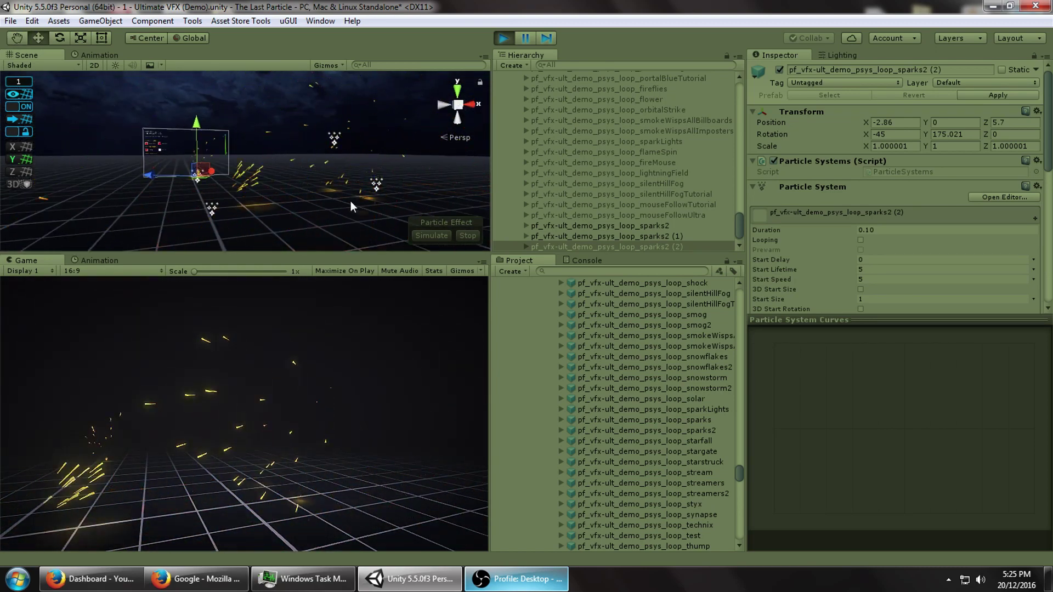
pyautogui.moveTo(327, 198); pyautogui.dragTo(318, 170, button='middle')
pyautogui.keyDown('alt'); pyautogui.moveTo(318, 170); pyautogui.dragTo(337, 200); pyautogui.keyUp('alt')
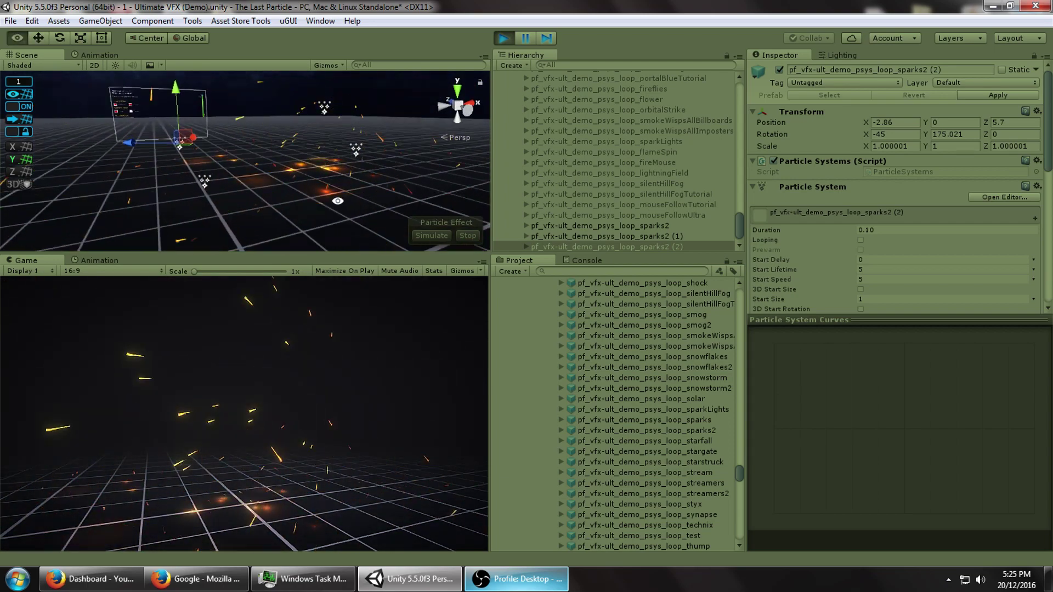
pyautogui.click(502, 40)
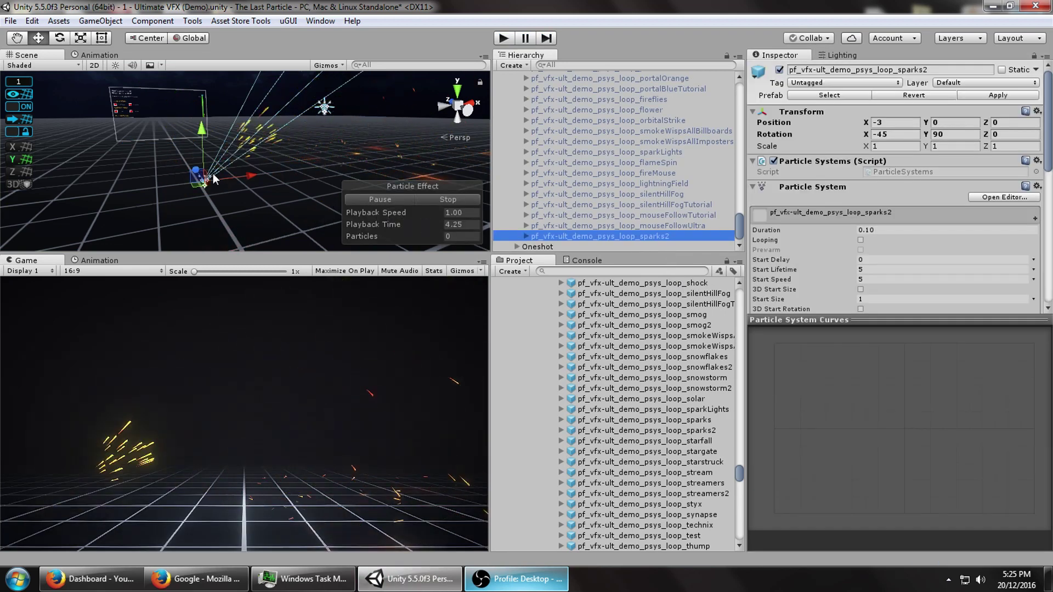
pyautogui.moveTo(213, 173); pyautogui.dragTo(191, 203, button='middle')
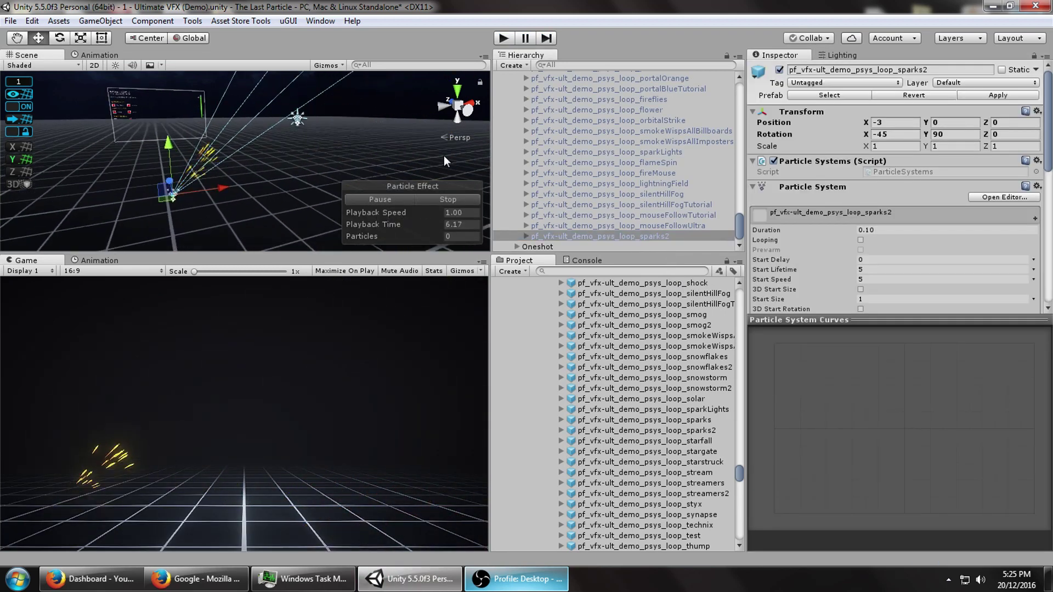
pyautogui.click(777, 71)
# Create a new particle system in the scene and expand its Shape module.
pyautogui.click(512, 65)
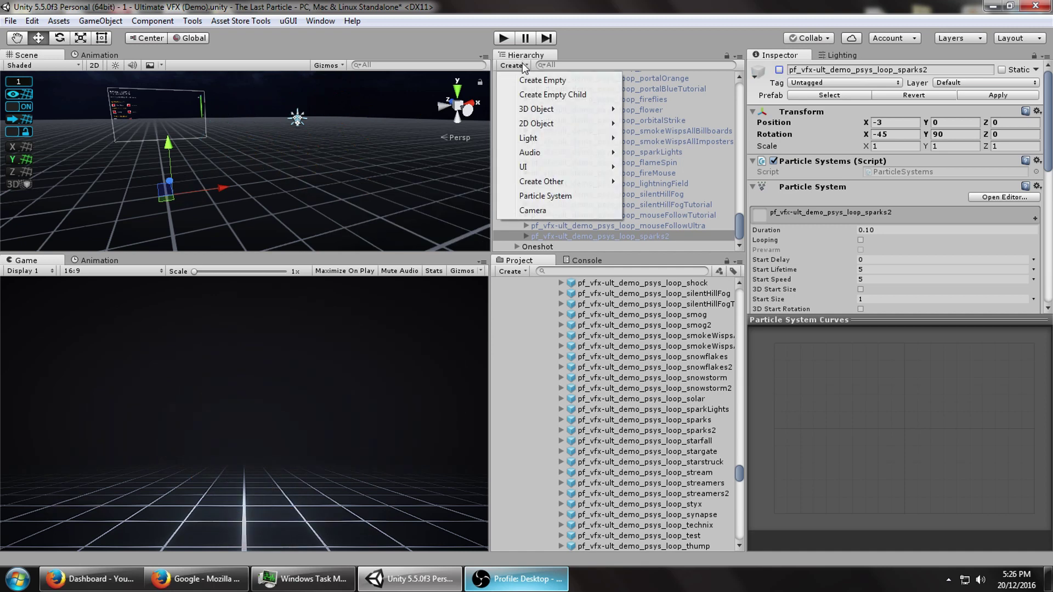
pyautogui.click(570, 196)
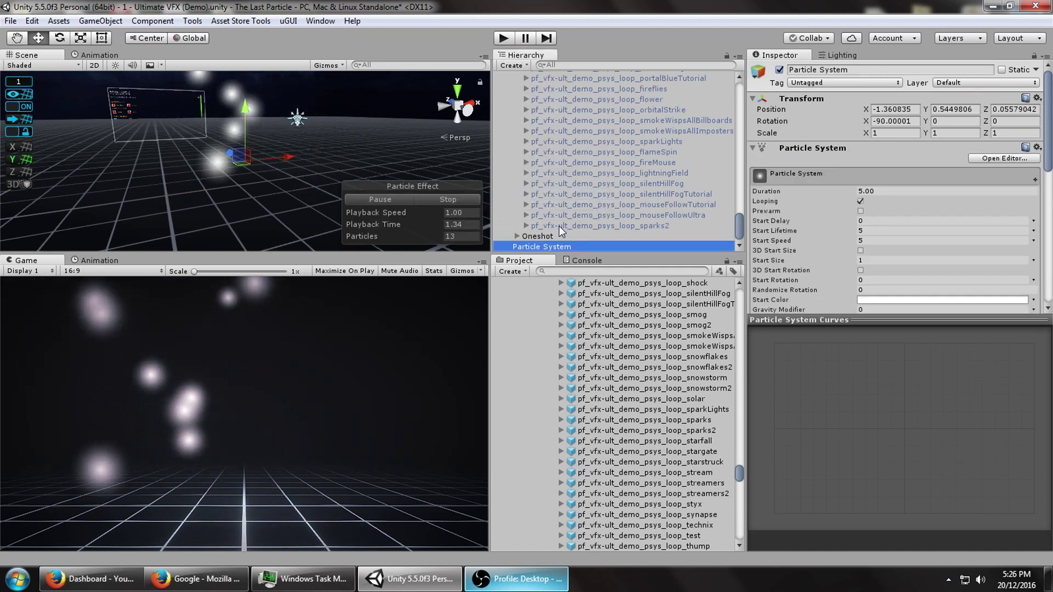
pyautogui.scroll(-5, 819, 199)
pyautogui.click(798, 194)
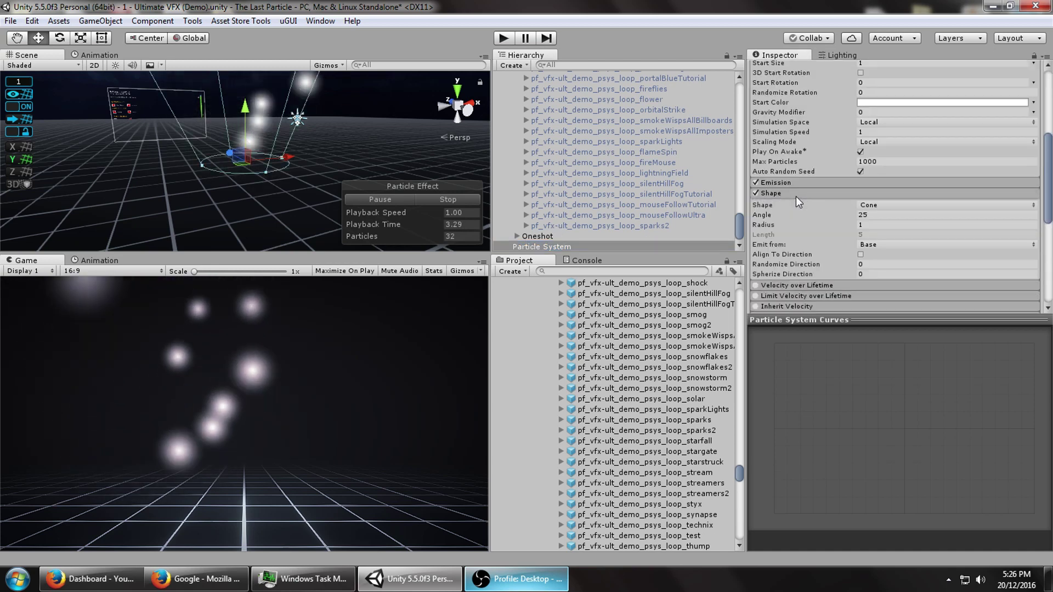
# Reduce the radius of the particle system's cone shape to 0.01.
pyautogui.moveTo(339, 159); pyautogui.dragTo(344, 211, button='middle')
pyautogui.scroll(-8, 906, 194)
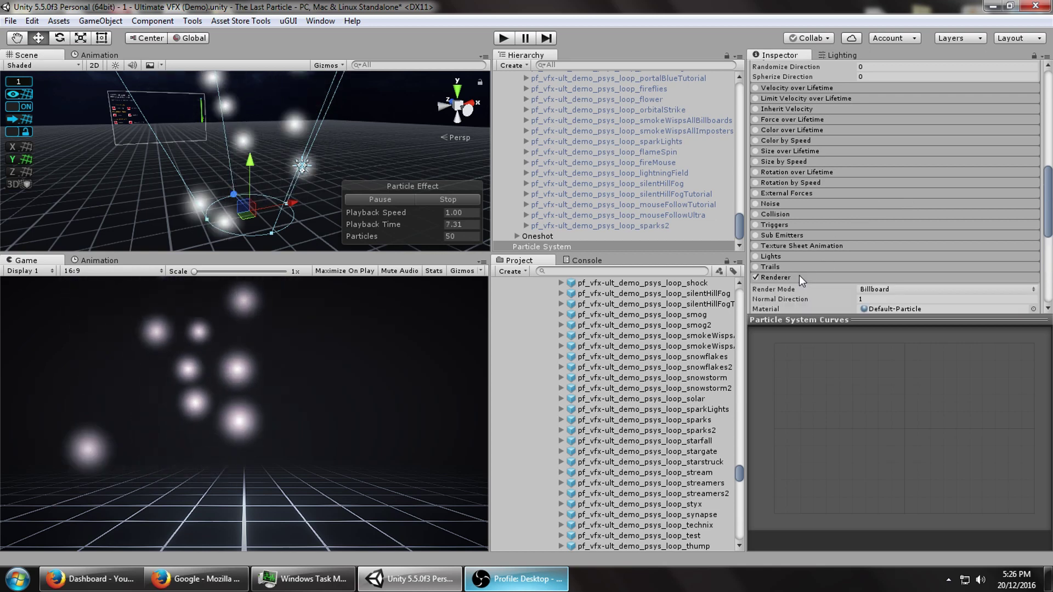
pyautogui.scroll(10, 800, 273)
pyautogui.scroll(-5, 823, 235)
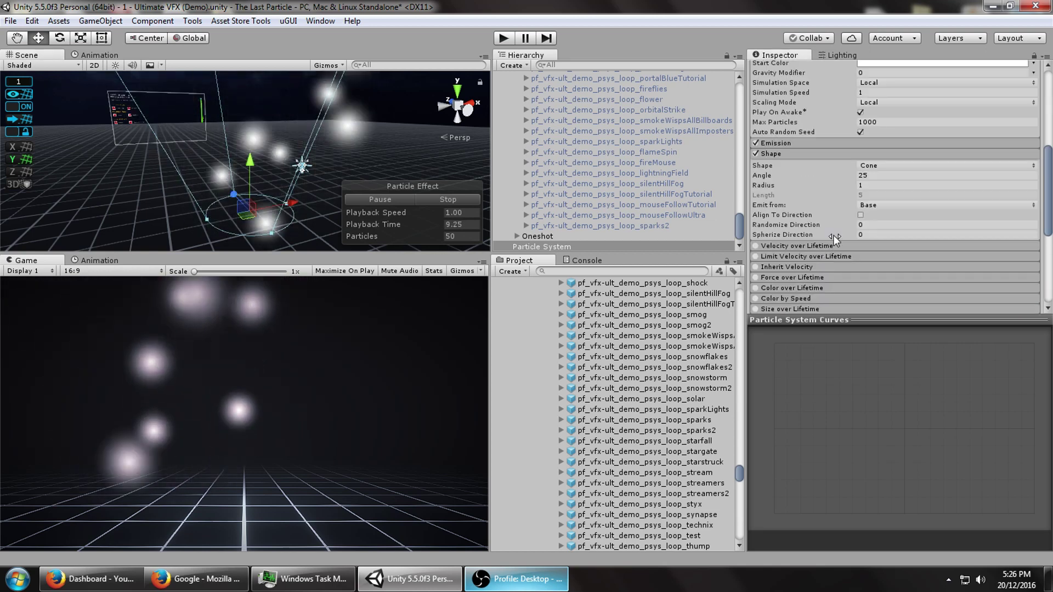
pyautogui.moveTo(828, 185); pyautogui.dragTo(764, 189)
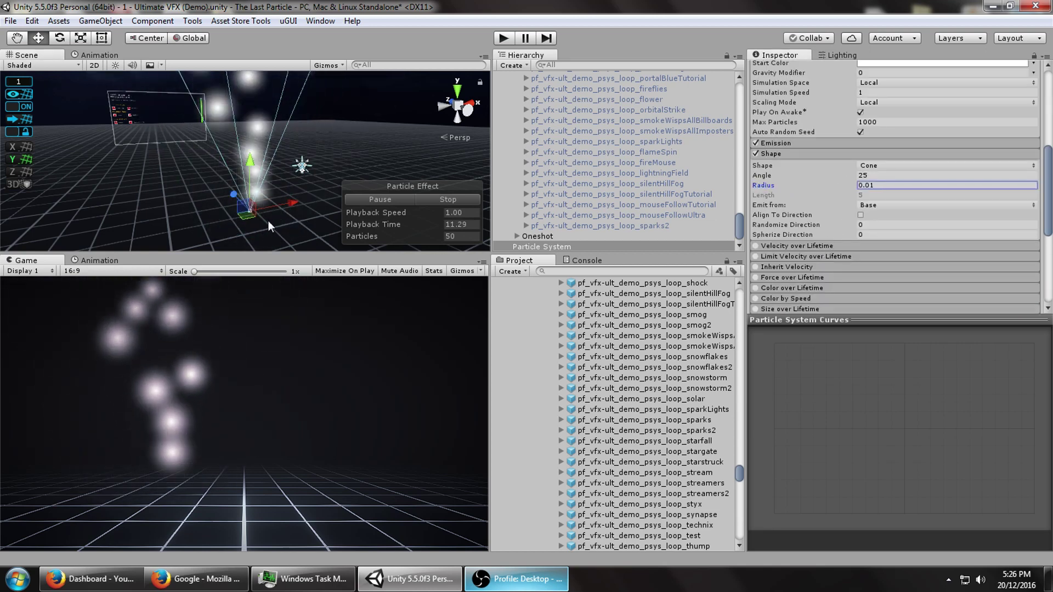
# Reset the new particle system's transform.
pyautogui.scroll(10, 827, 189)
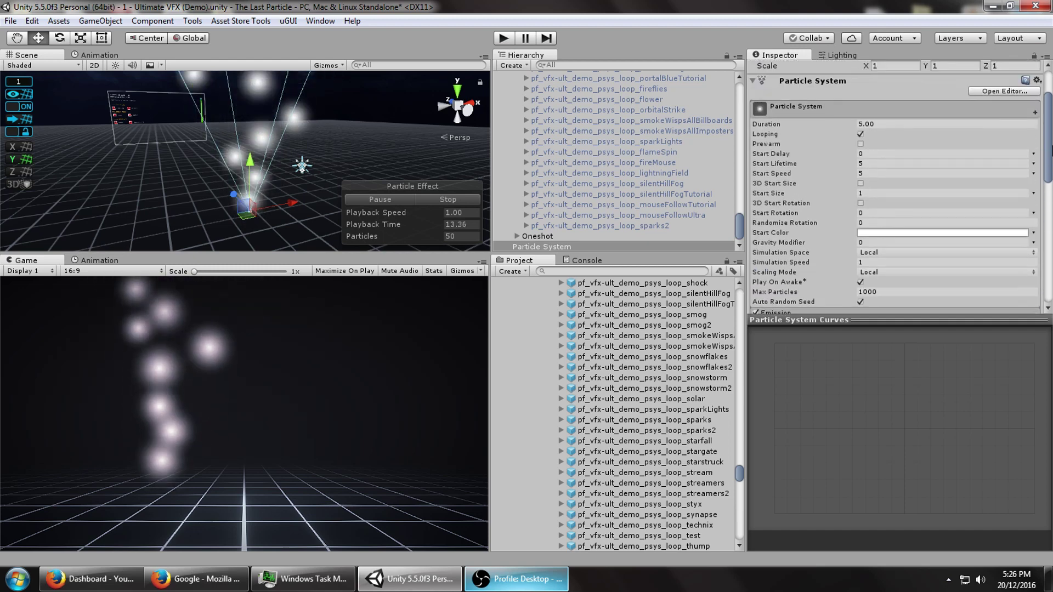
pyautogui.click(1036, 98)
pyautogui.click(1003, 114)
pyautogui.keyDown('alt'); pyautogui.moveTo(261, 147); pyautogui.dragTo(166, 100); pyautogui.keyUp('alt')
pyautogui.moveTo(165, 100); pyautogui.dragTo(148, 83, button='middle')
# Rotate the particle system to 90° around the Y axis so it emits horizontally.
pyautogui.click(60, 40)
pyautogui.scroll(3, 246, 137)
pyautogui.keyDown('alt'); pyautogui.moveTo(274, 137); pyautogui.dragTo(304, 207); pyautogui.keyUp('alt')
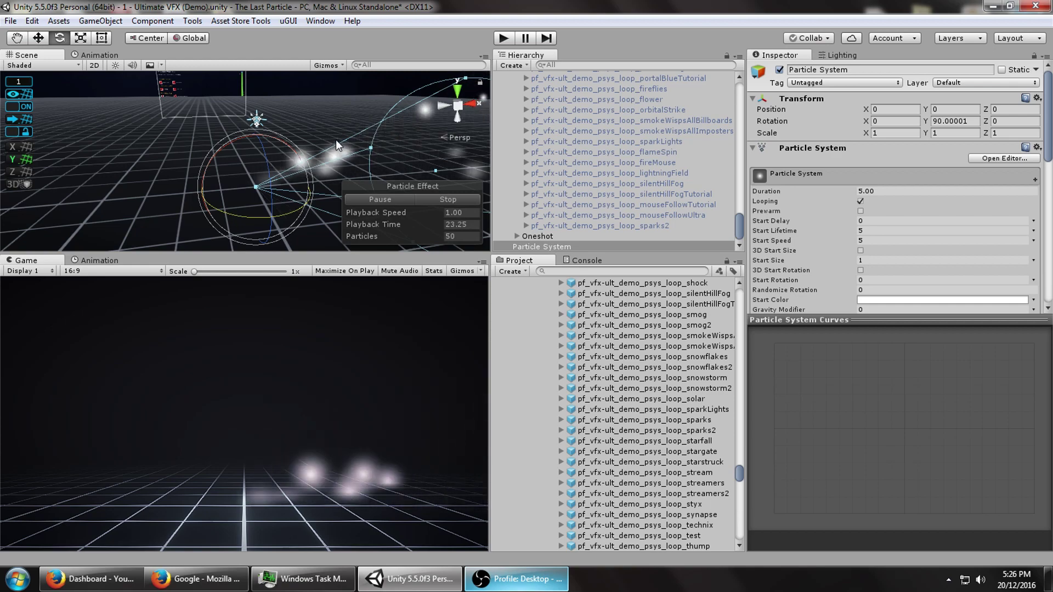
# Set the particle system's X rotation to -45 so it emits diagonally upward.
pyautogui.keyDown('alt'); pyautogui.moveTo(335, 142); pyautogui.dragTo(281, 166); pyautogui.keyUp('alt')
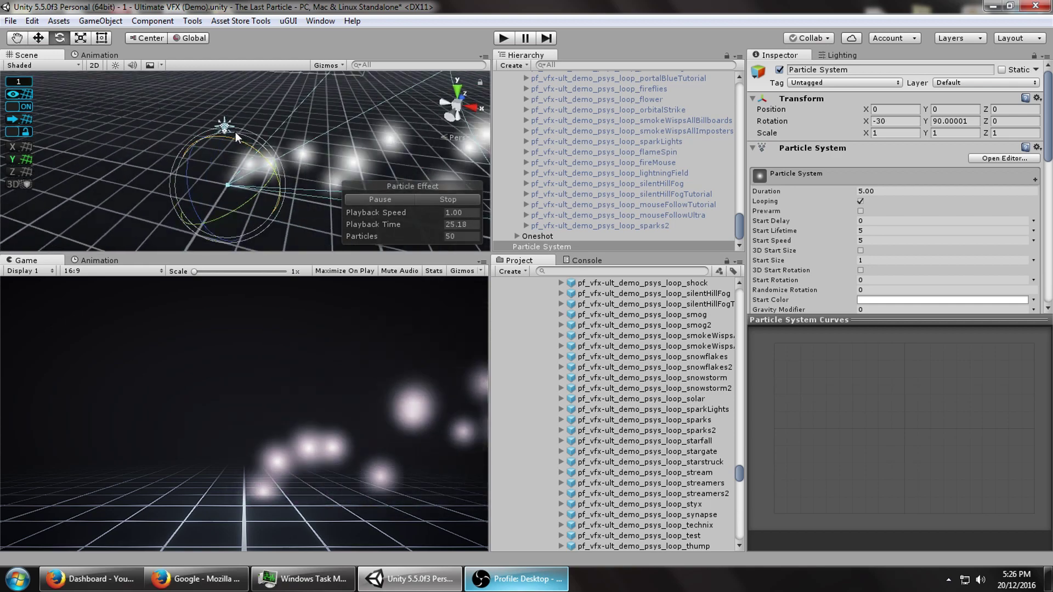
pyautogui.click(879, 121)
pyautogui.write('-30')
pyautogui.press('Return')
pyautogui.write('-45')
pyautogui.press('Return')
# Switch the transform handles to Pivot and Global, and move the particle system along X to -3.
pyautogui.moveTo(259, 199)
pyautogui.keyDown('alt'); pyautogui.mouseDown()
pyautogui.moveTo(227, 205)
pyautogui.moveTo(351, 157)
pyautogui.mouseUp(); pyautogui.keyUp('alt')
pyautogui.moveTo(282, 165); pyautogui.dragTo(265, 207, button='middle')
pyautogui.click(38, 38)
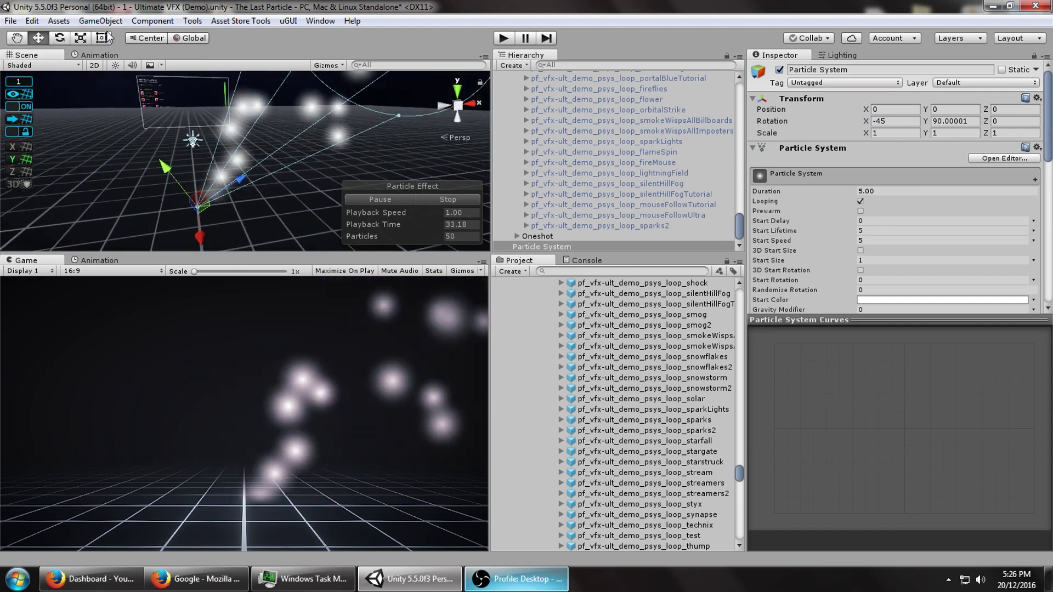
pyautogui.click(181, 39)
pyautogui.click(158, 38)
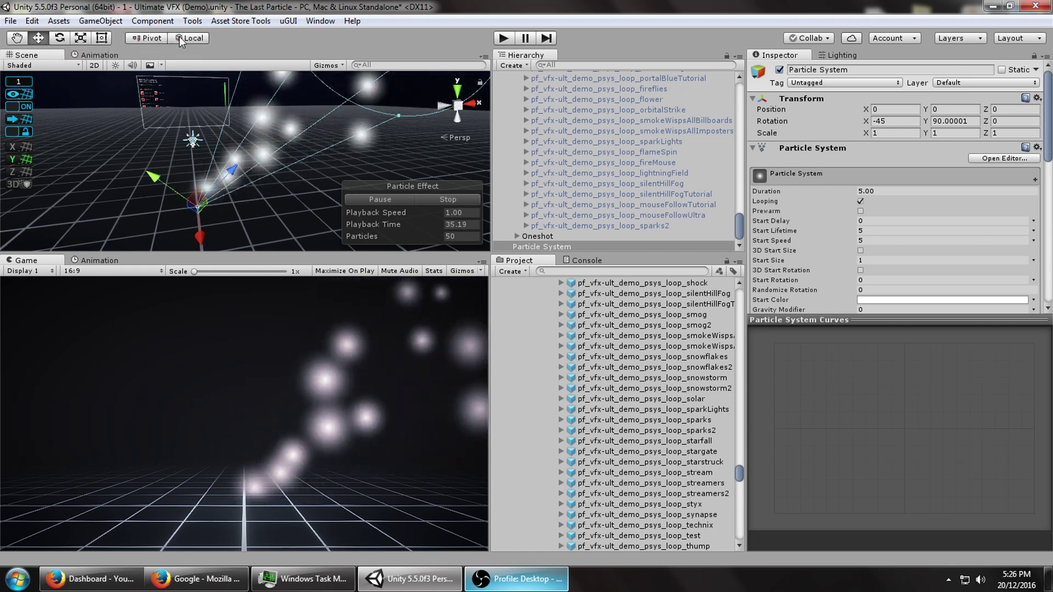
pyautogui.click(179, 36)
pyautogui.moveTo(238, 201); pyautogui.dragTo(129, 207)
# Change the particle system's render mode to Stretched Billboard.
pyautogui.keyDown('alt'); pyautogui.moveTo(263, 159); pyautogui.dragTo(279, 137); pyautogui.keyUp('alt')
pyautogui.moveTo(1048, 117); pyautogui.dragTo(1051, 153)
pyautogui.scroll(2, 866, 164)
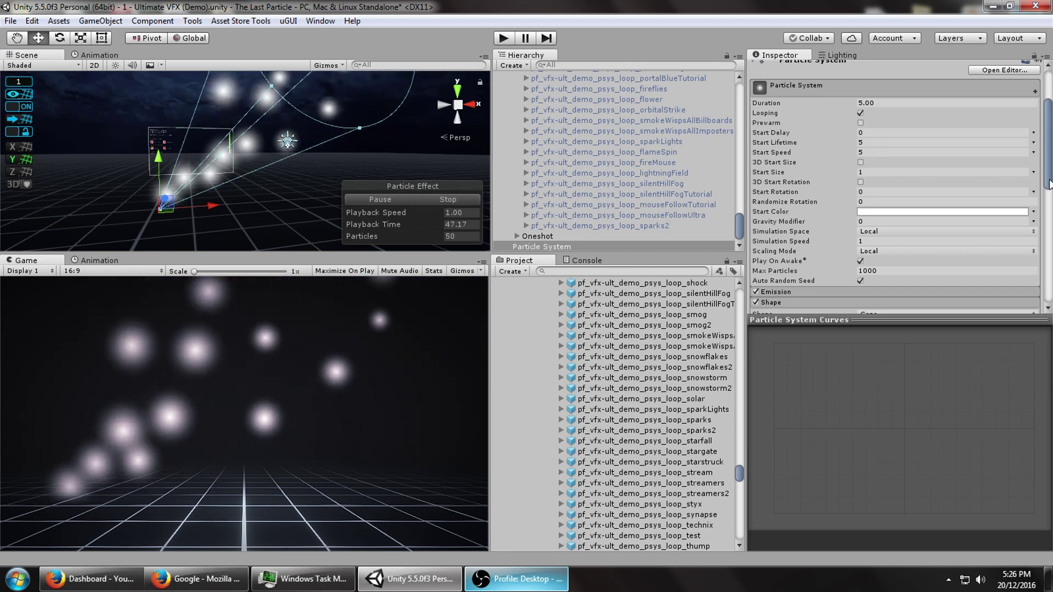
pyautogui.scroll(-5, 894, 192)
pyautogui.scroll(-10, 833, 268)
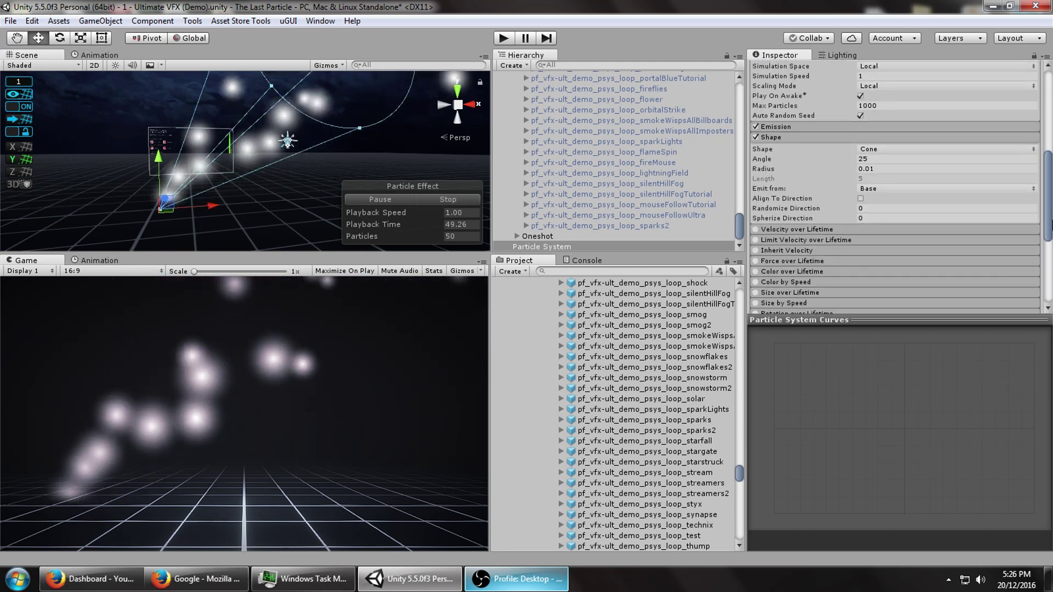
pyautogui.click(833, 265)
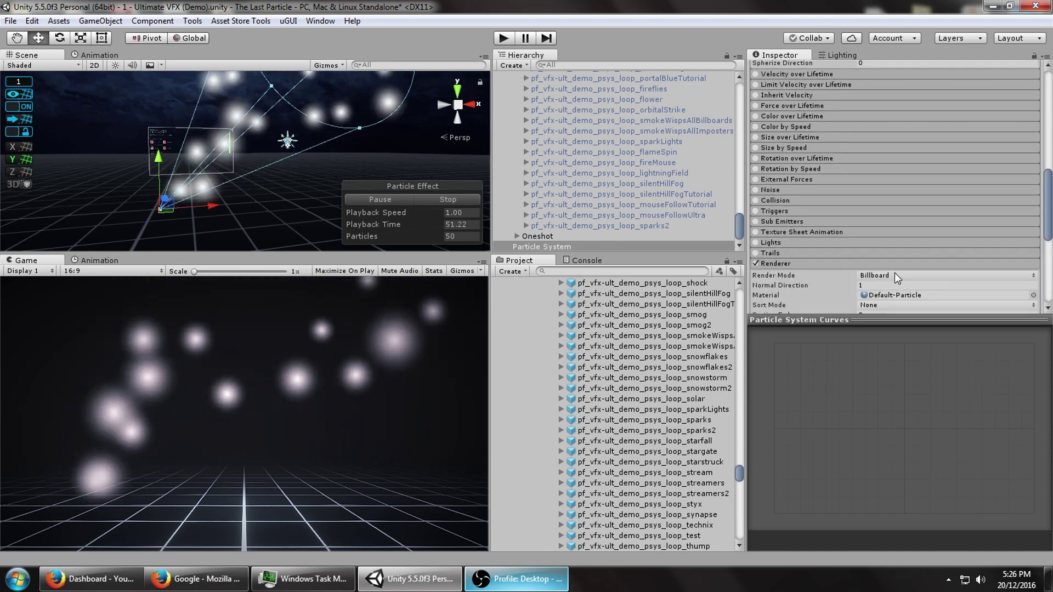
pyautogui.click(897, 275)
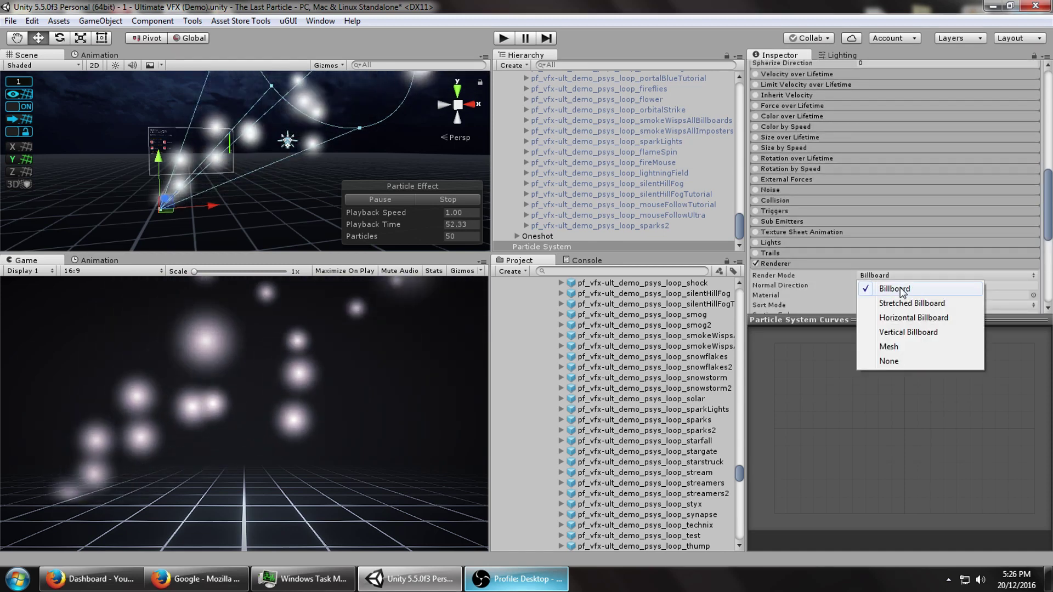
pyautogui.click(900, 306)
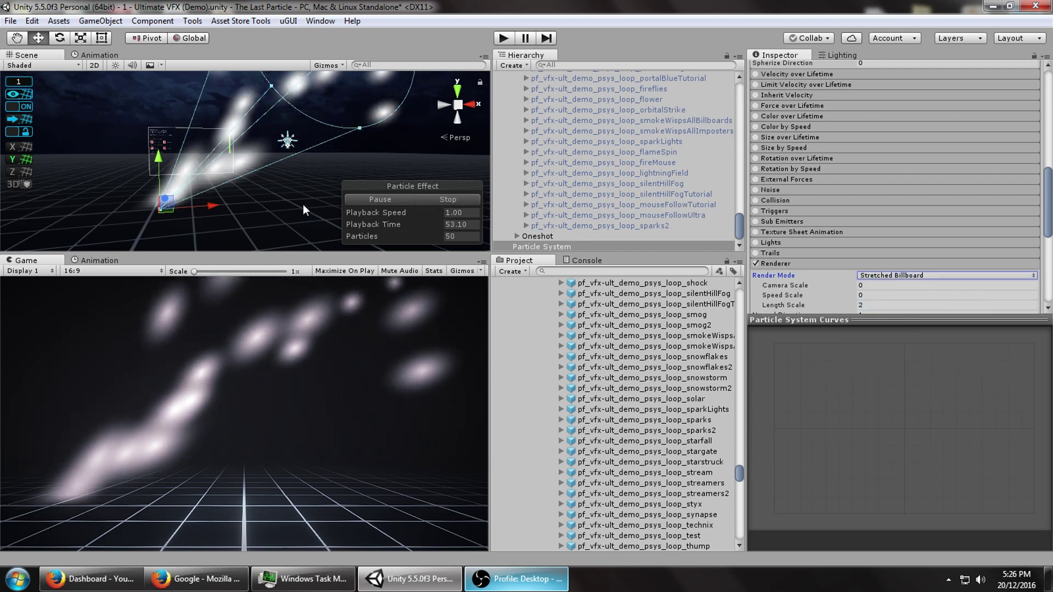
# Set the particles' start size to 0.27 and the gravity modifier to 1.
pyautogui.scroll(10, 819, 261)
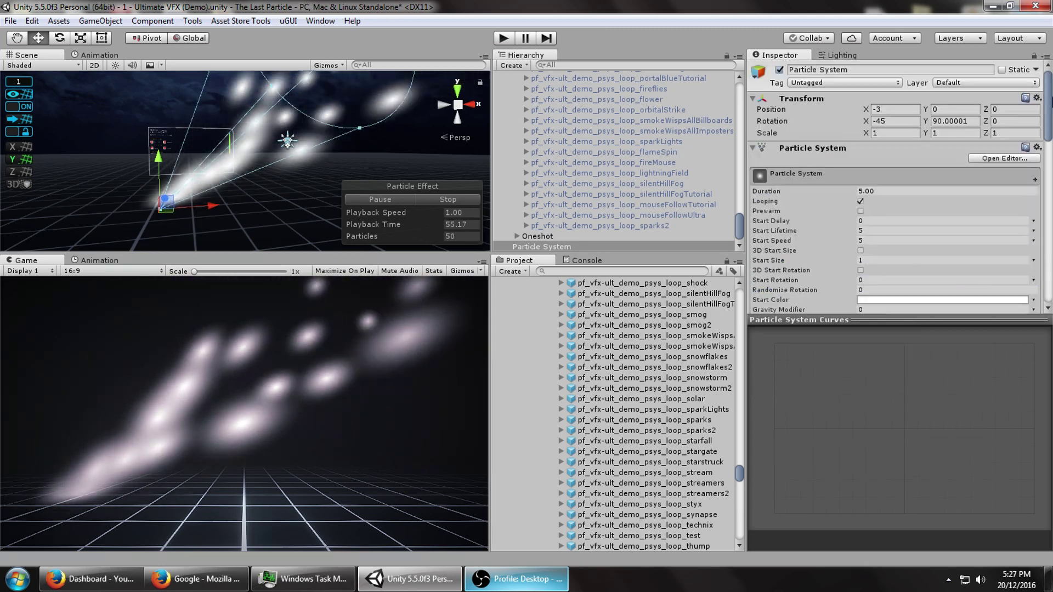
pyautogui.moveTo(819, 260); pyautogui.dragTo(808, 262)
pyautogui.scroll(-6, 808, 262)
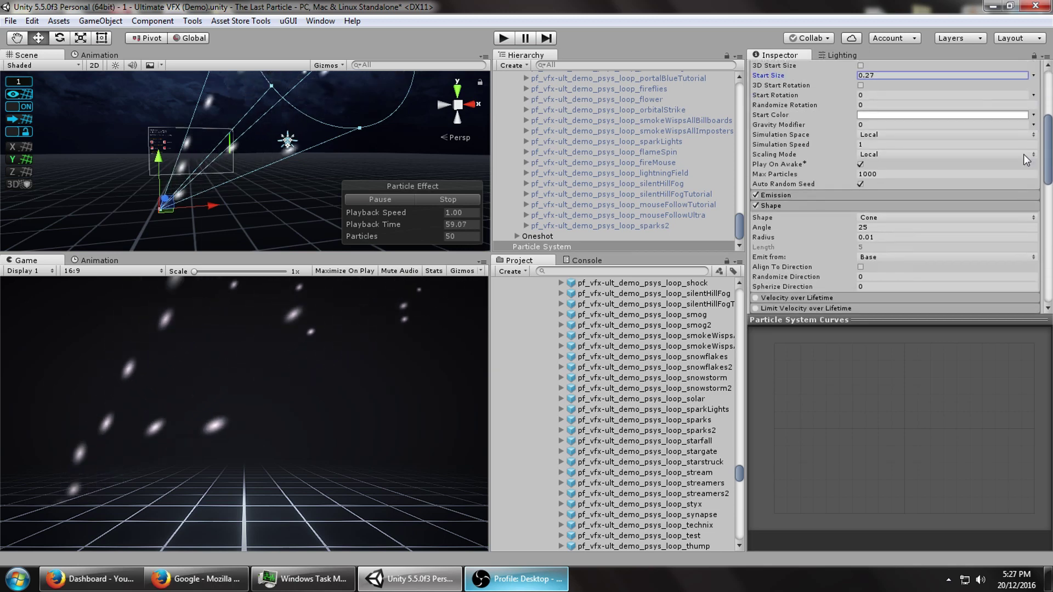
pyautogui.click(866, 125)
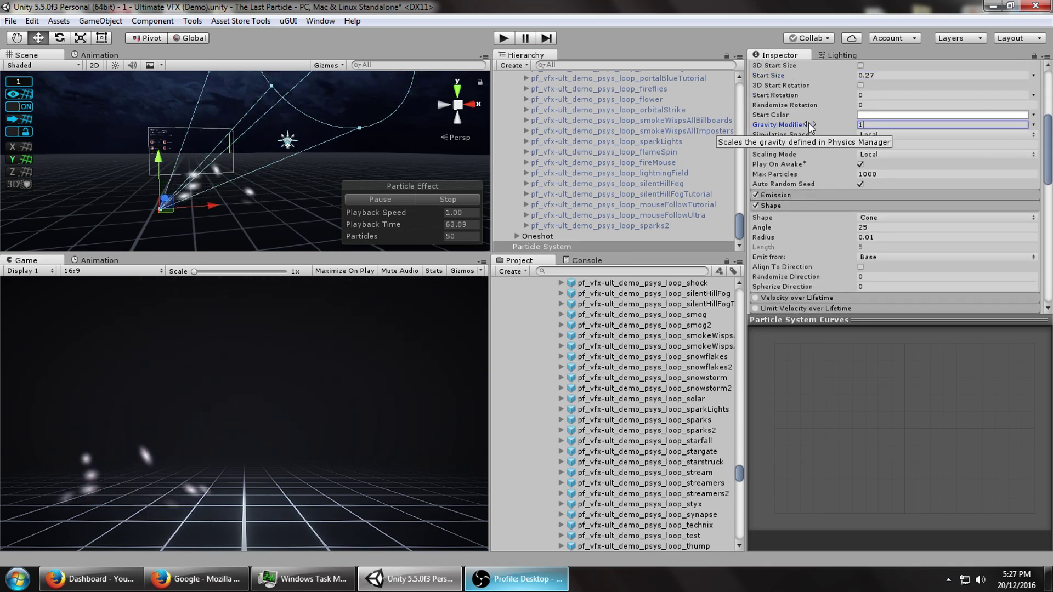
# Enable the Collision module on the particle system and set the collision type to World.
pyautogui.moveTo(1049, 133); pyautogui.dragTo(1052, 179)
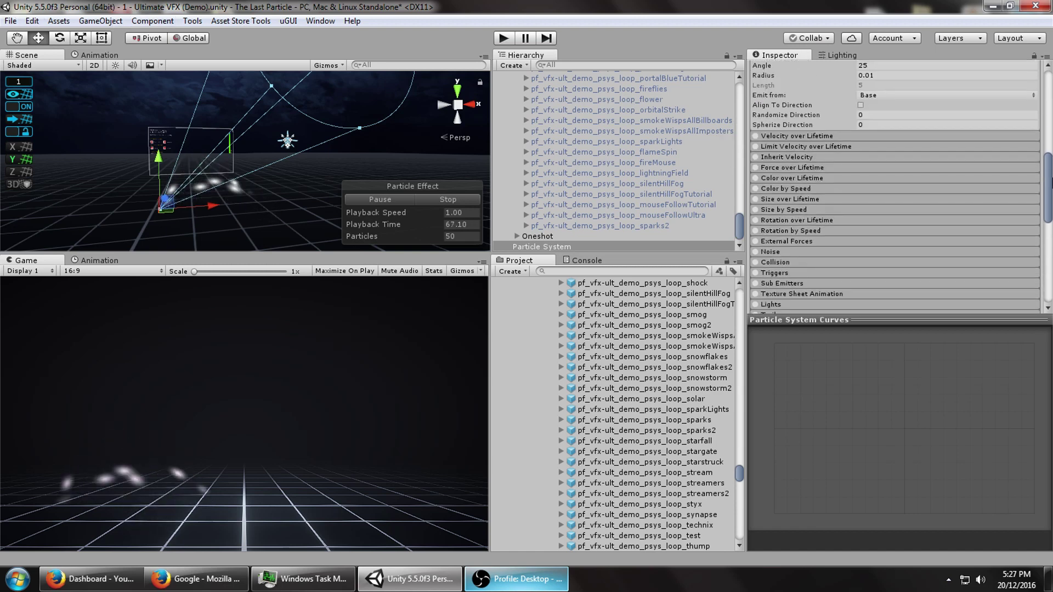
pyautogui.click(814, 262)
pyautogui.click(873, 275)
pyautogui.click(790, 314)
pyautogui.scroll(-3, 877, 247)
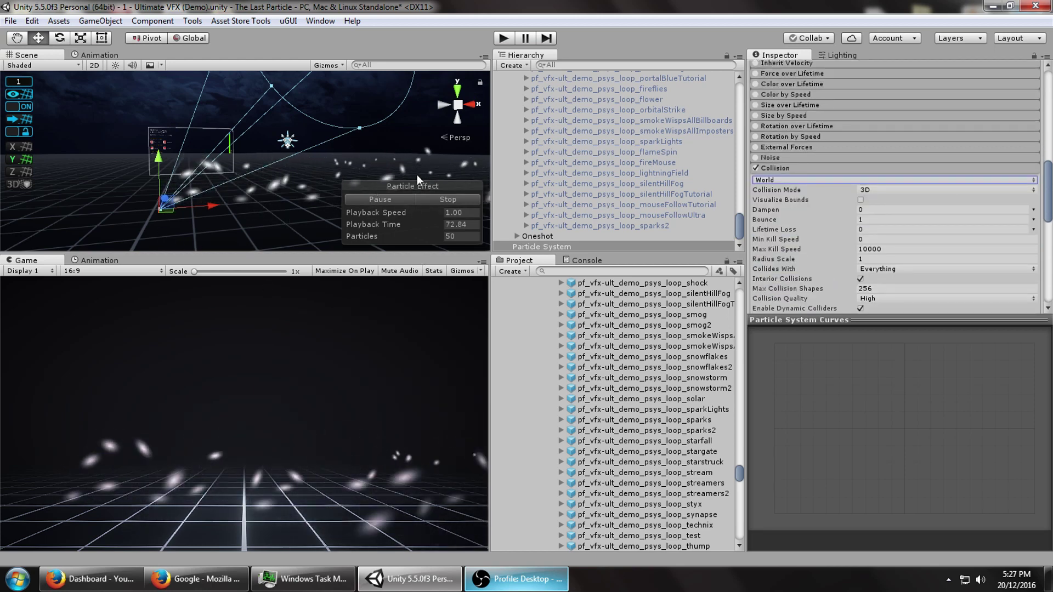
# Reduce the particles' start size to 0.12 and set their start color to a fully saturated orange.
pyautogui.scroll(5, 893, 187)
pyautogui.scroll(5, 893, 186)
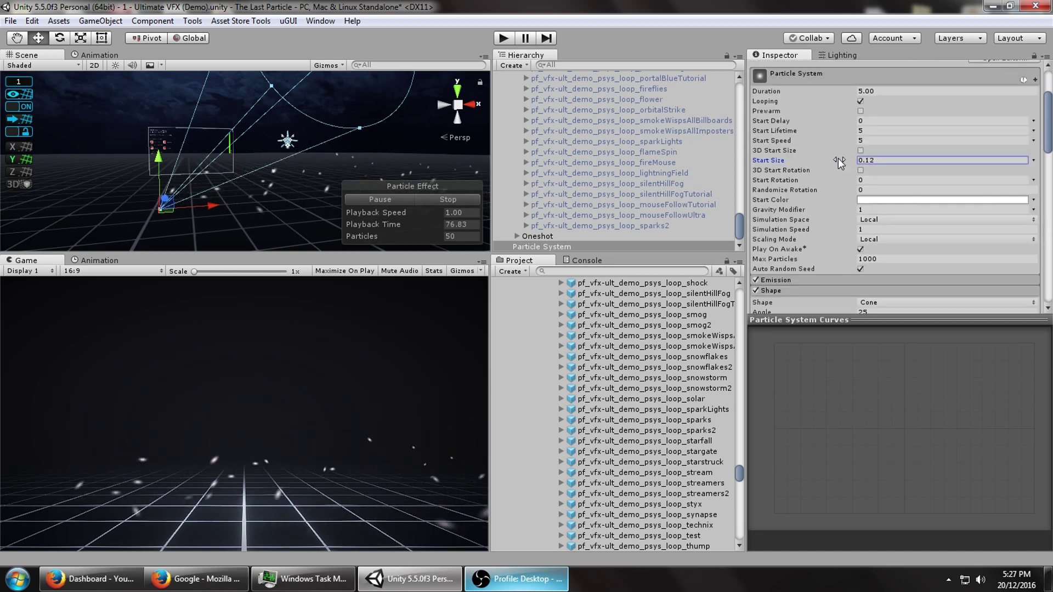
pyautogui.click(889, 200)
pyautogui.click(694, 337)
pyautogui.click(707, 420)
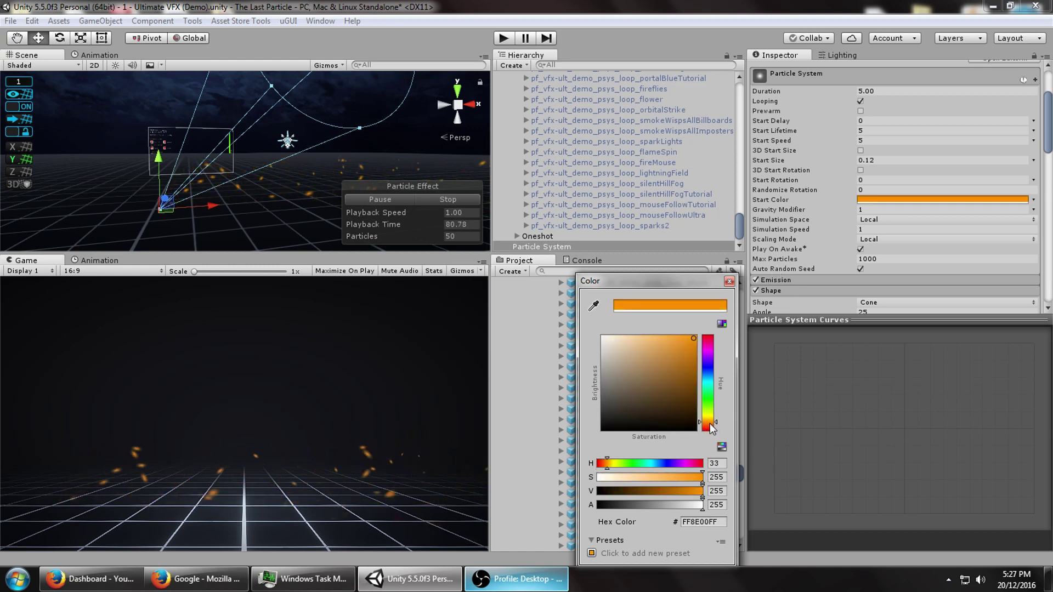
pyautogui.click(728, 281)
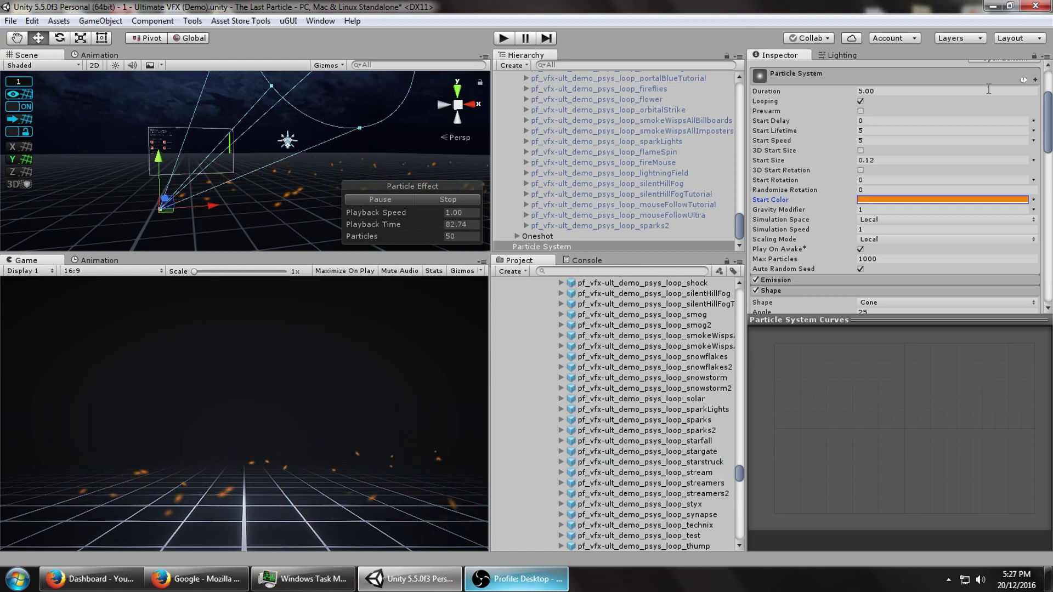
# Set the particle system's start lifetime to 2 and its start speed to 8.4.
pyautogui.scroll(-4, 893, 187)
pyautogui.scroll(-2, 950, 178)
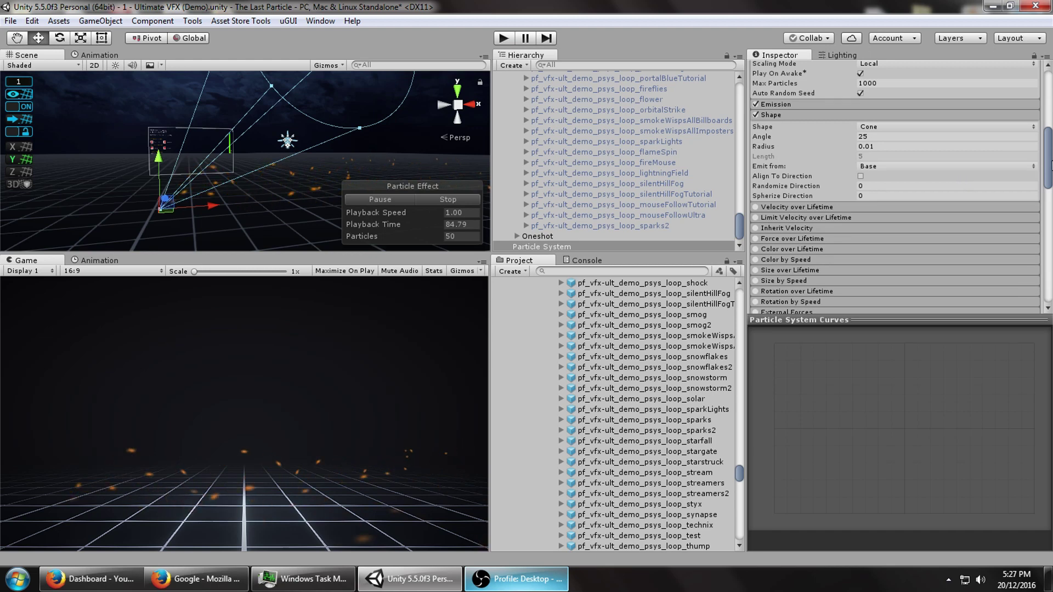
pyautogui.moveTo(1050, 162); pyautogui.dragTo(1049, 193)
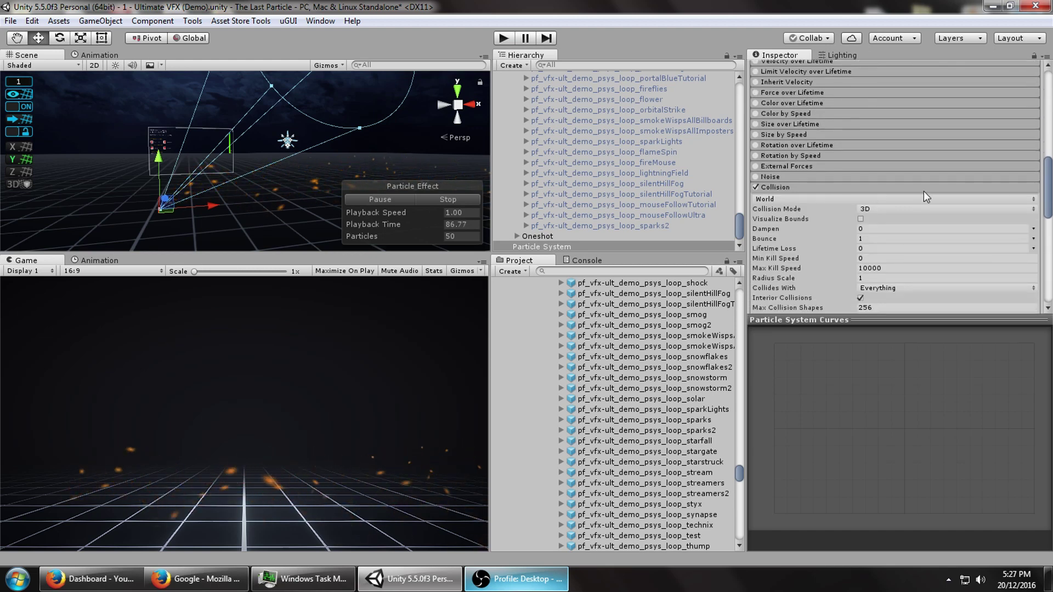
pyautogui.scroll(10, 814, 123)
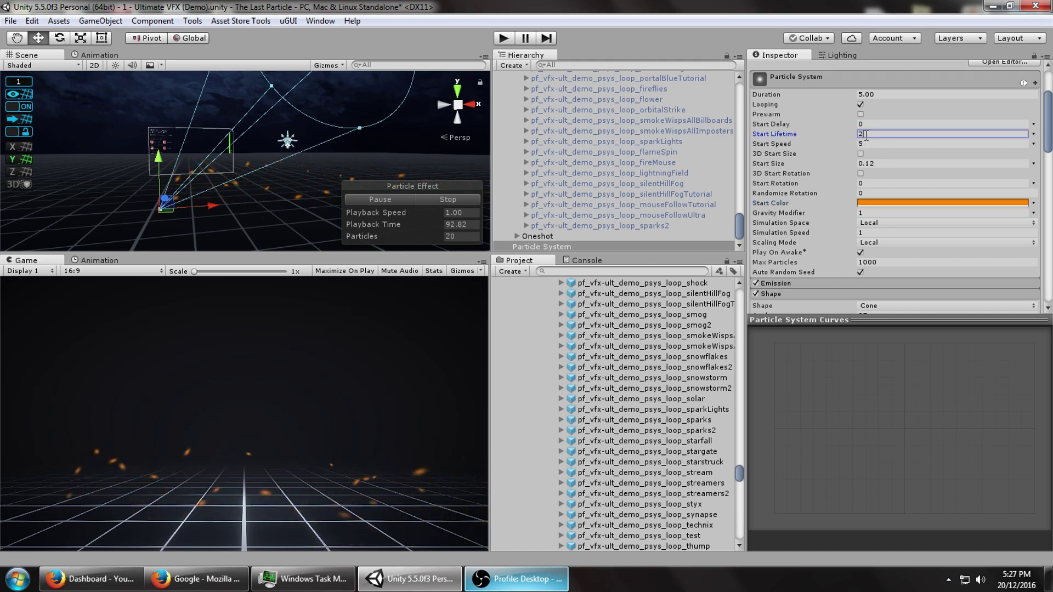
pyautogui.moveTo(835, 142); pyautogui.dragTo(877, 146)
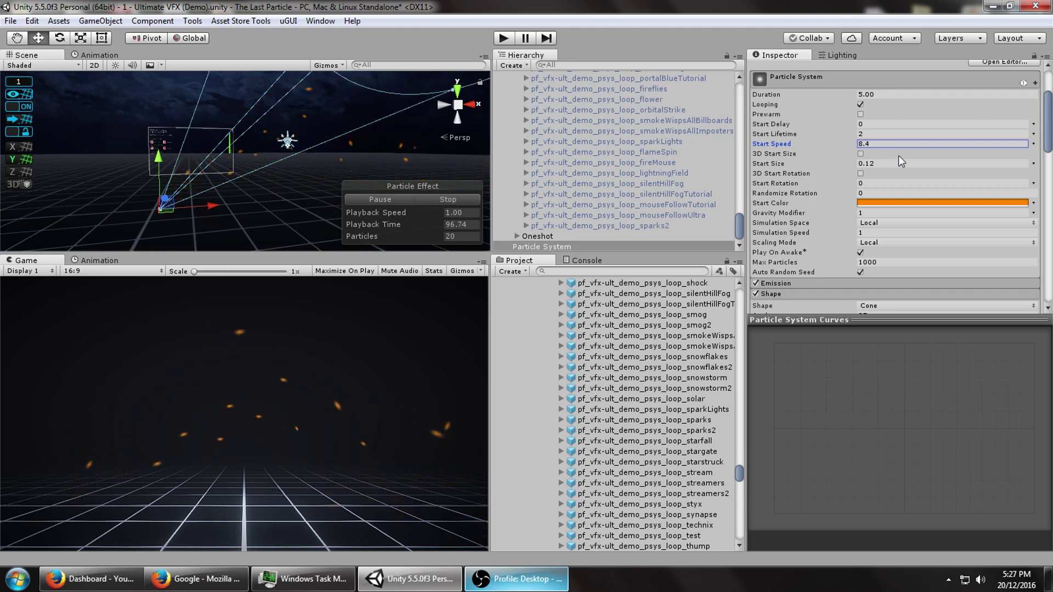
# Set the emission rate over time to 100 and restart the particle simulation.
pyautogui.moveTo(1048, 149); pyautogui.dragTo(1049, 155)
pyautogui.click(836, 235)
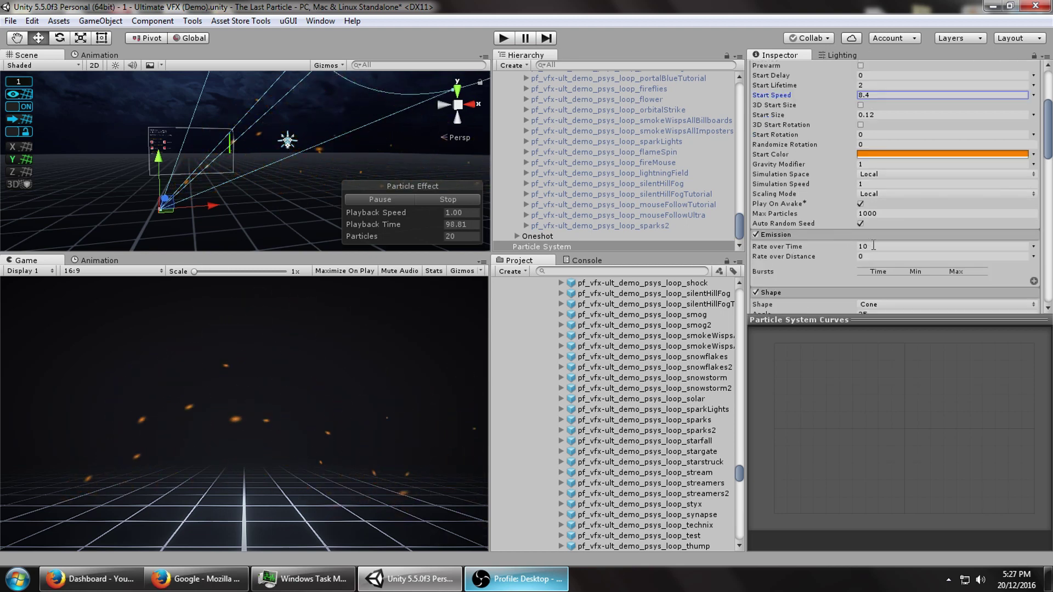
pyautogui.click(432, 199)
pyautogui.click(401, 196)
# Shift the particles' start color hue to a yellow-orange, FFB900.
pyautogui.click(942, 154)
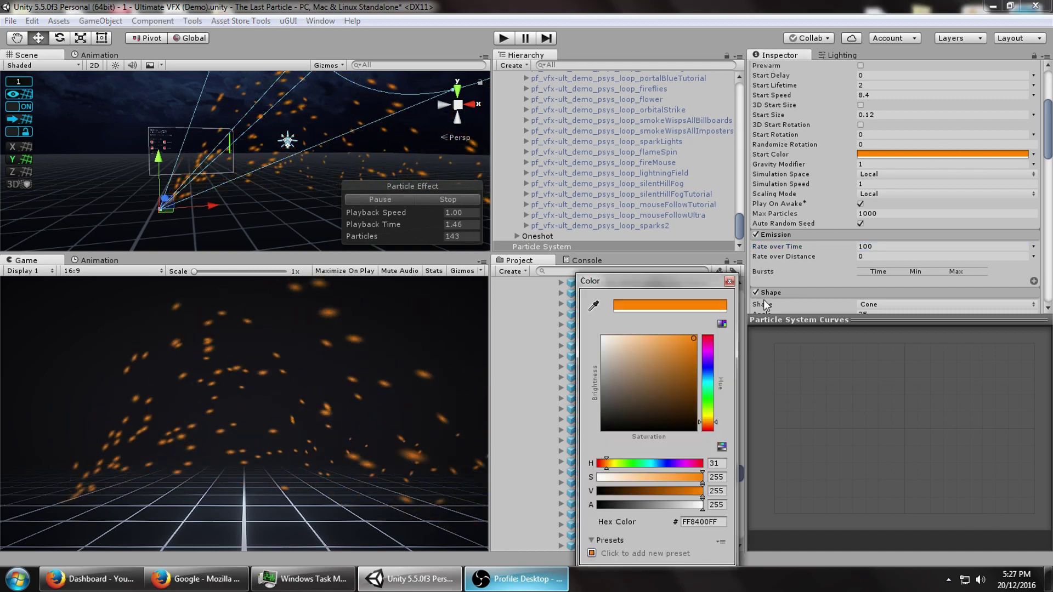
pyautogui.moveTo(707, 427); pyautogui.dragTo(708, 425)
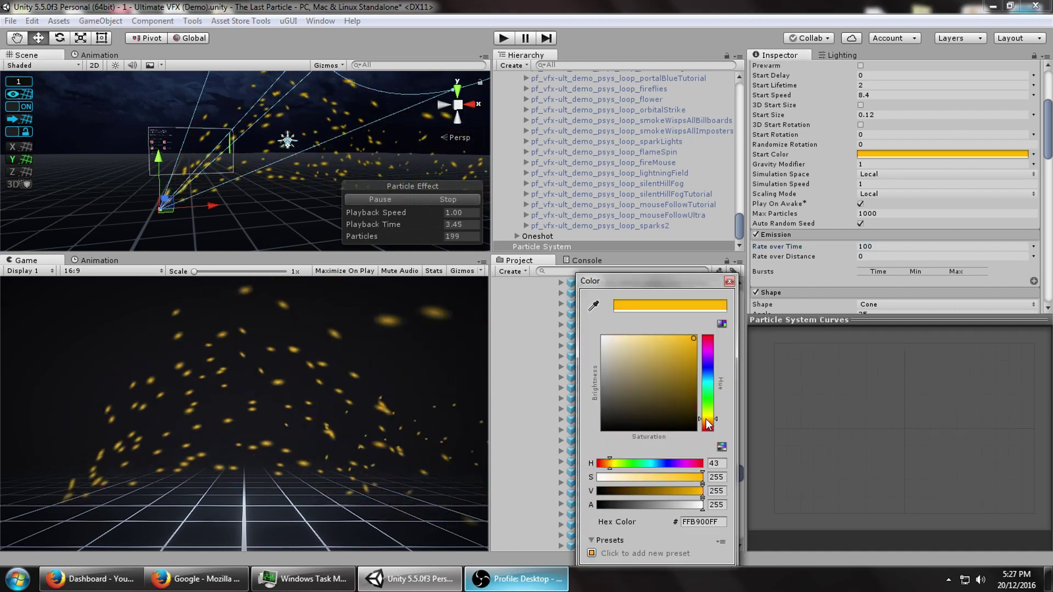
pyautogui.click(729, 281)
# Set the stretched billboard's length scale to 1 in the Renderer module.
pyautogui.scroll(3, 893, 187)
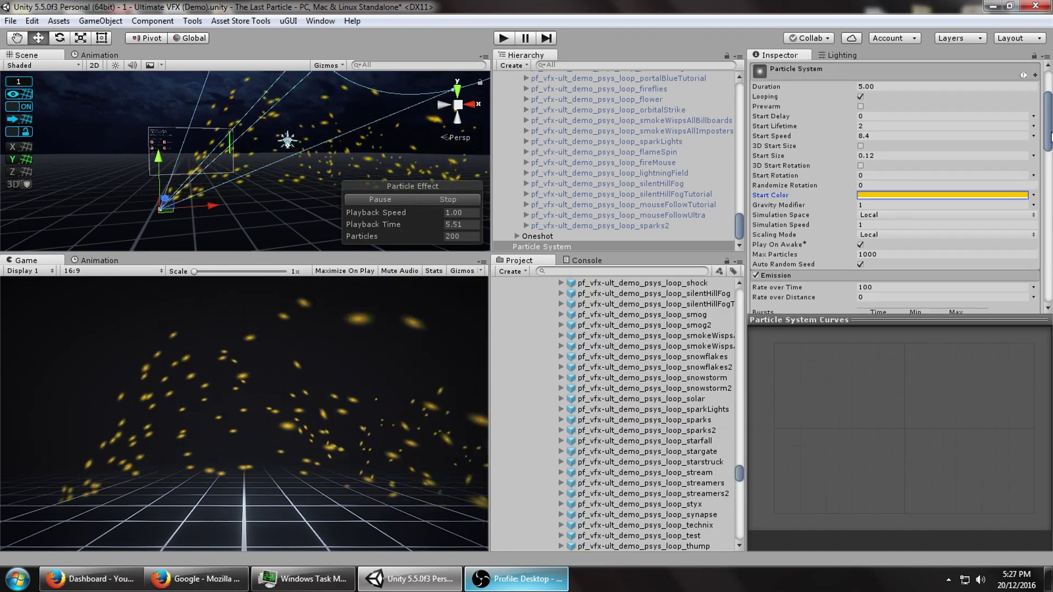
pyautogui.scroll(-15, 893, 187)
pyautogui.scroll(15, 893, 187)
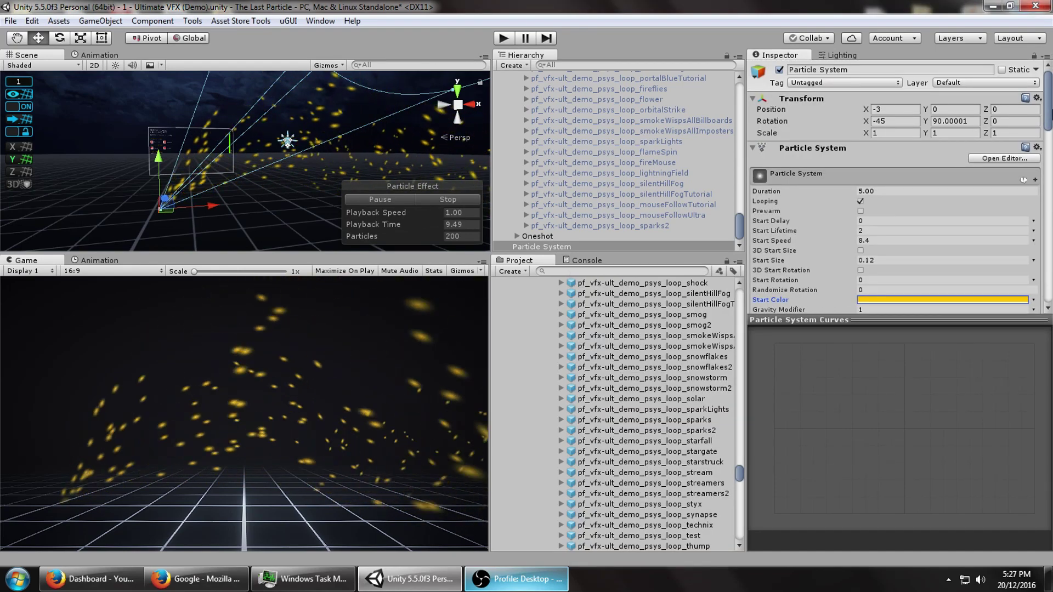
pyautogui.scroll(-15, 893, 187)
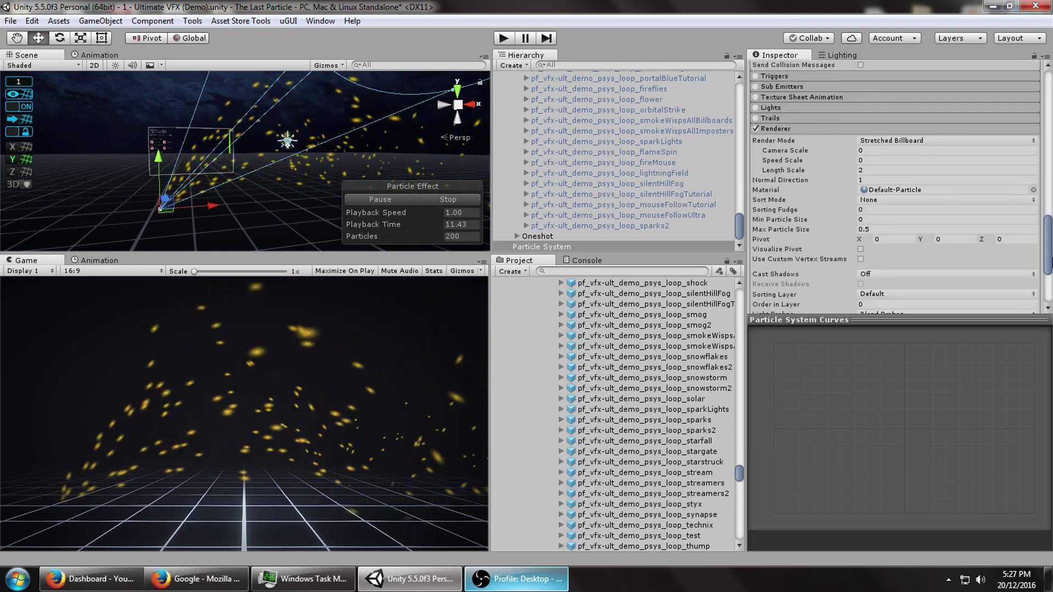
pyautogui.scroll(-1, 894, 187)
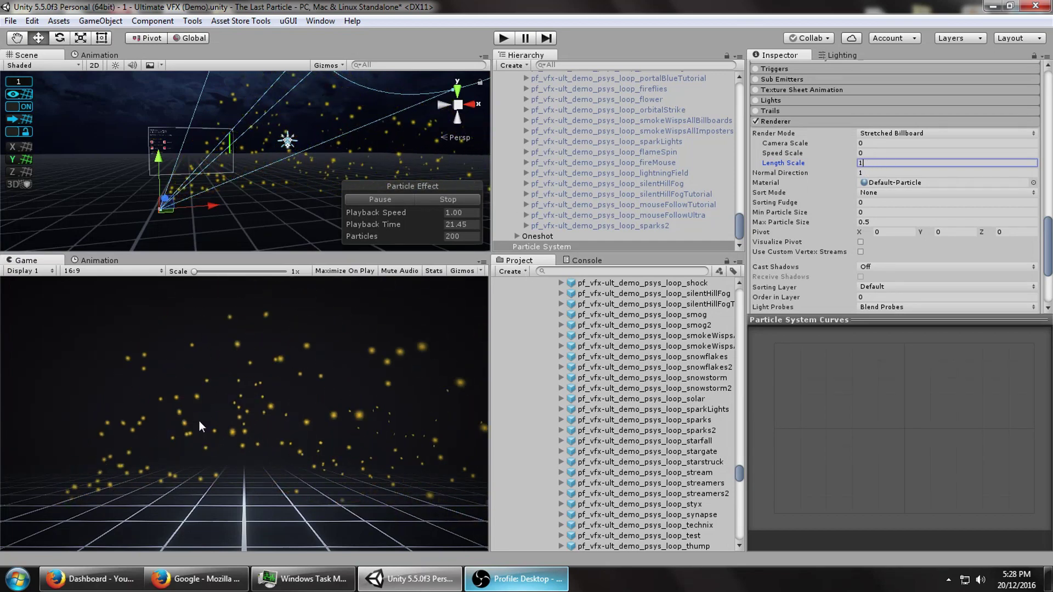
# Search the materials for "capsule" and assign mat_vfx-ult_particle_sprite_capsule3-add_sp[3.0] as the particle renderer's material.
pyautogui.scroll(-5, 953, 266)
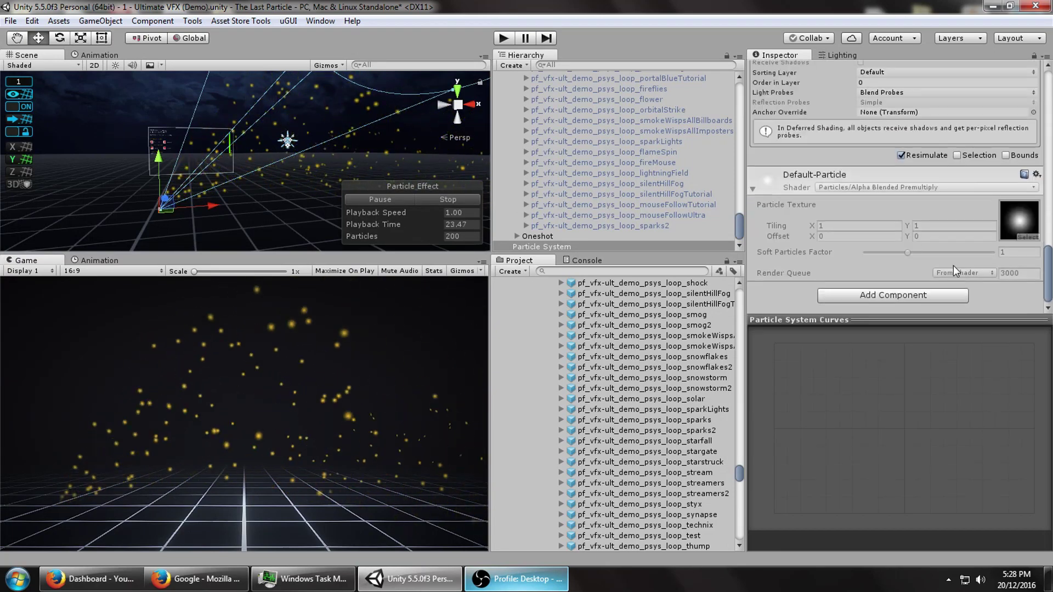
pyautogui.moveTo(1048, 274); pyautogui.dragTo(1048, 221)
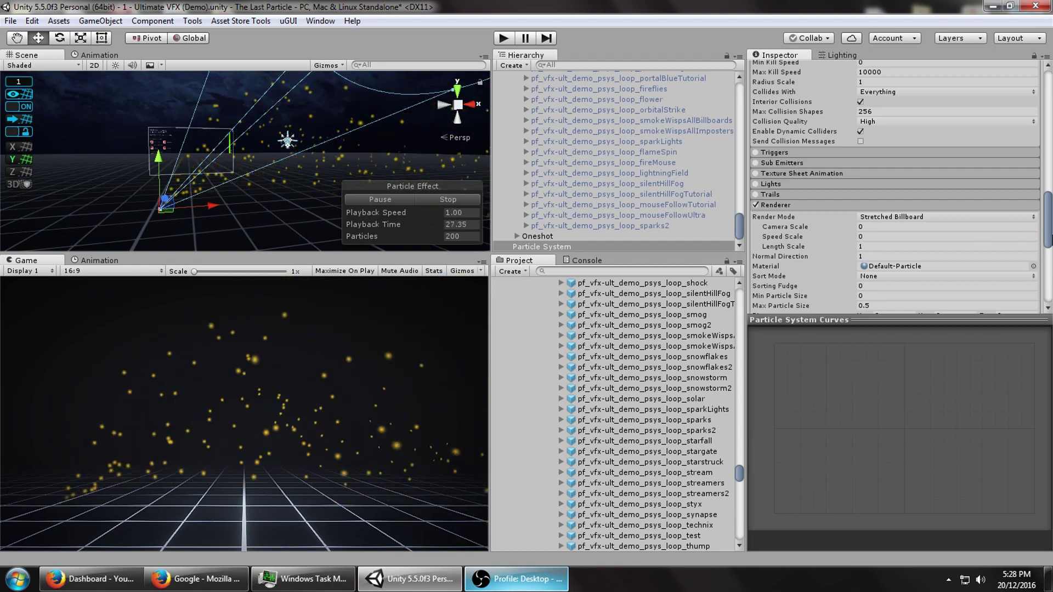
pyautogui.moveTo(1051, 236); pyautogui.dragTo(1052, 259)
pyautogui.scroll(-5, 1001, 254)
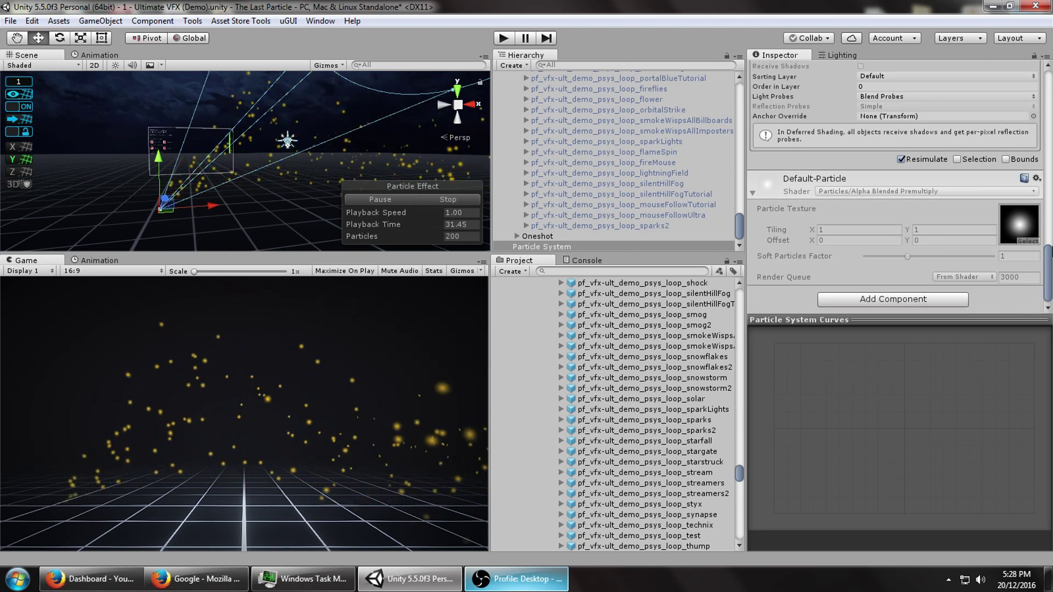
pyautogui.scroll(3, 1036, 166)
pyautogui.click(1033, 102)
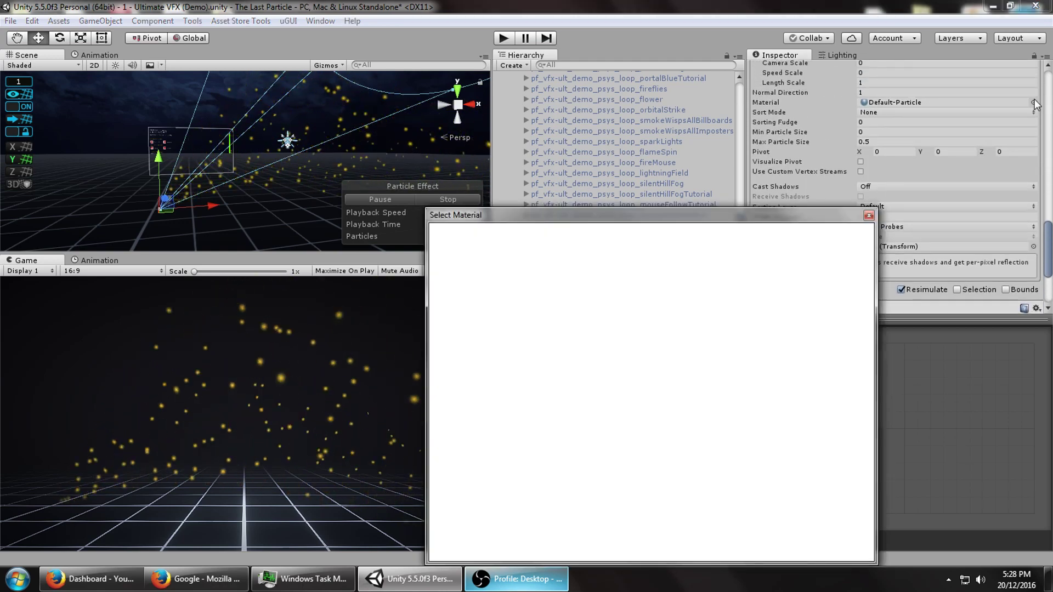
pyautogui.write('capsule')
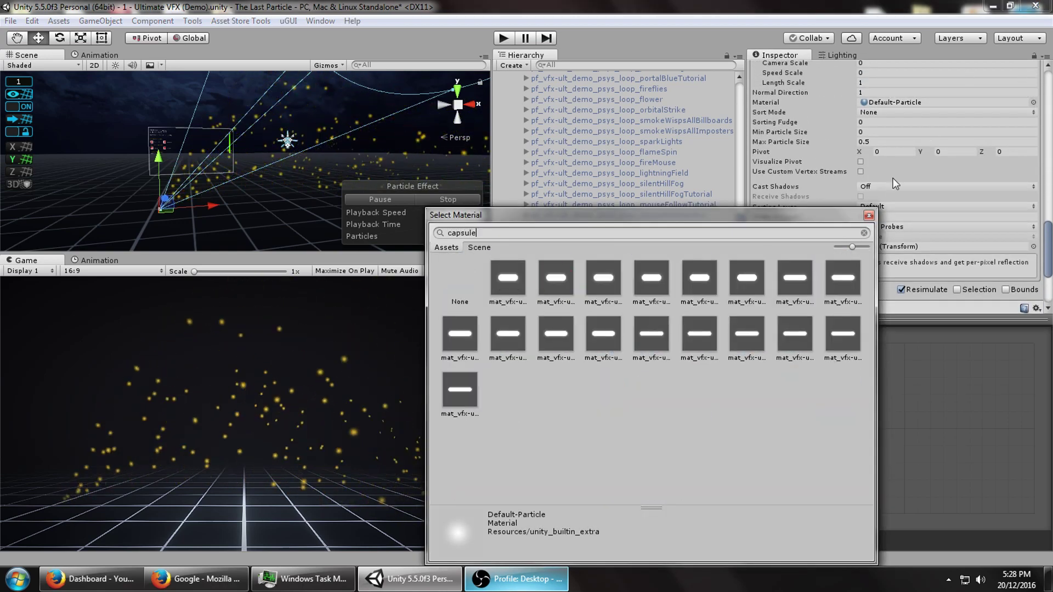
pyautogui.click(654, 341)
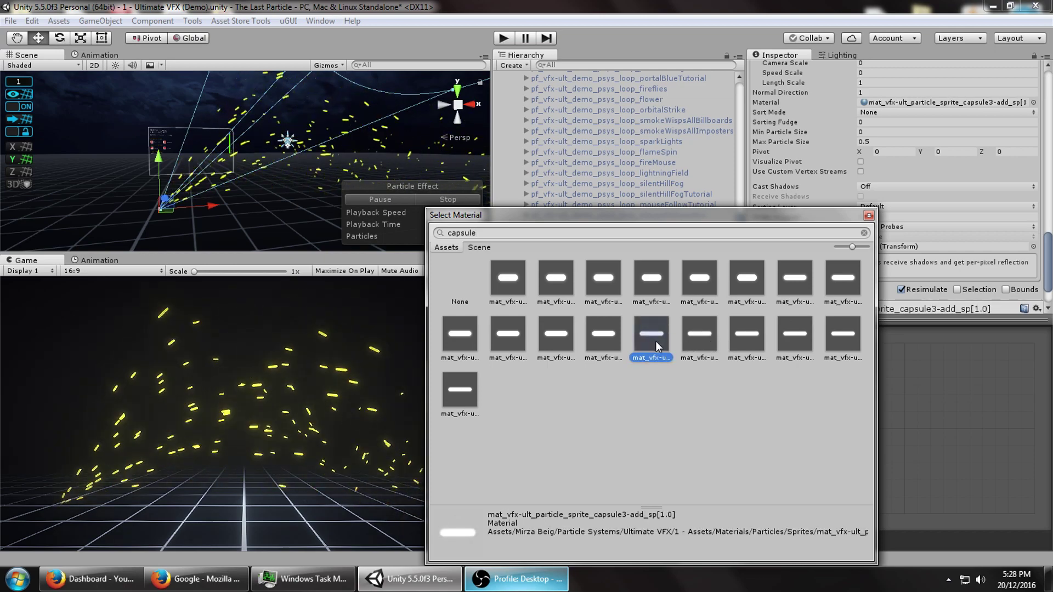
pyautogui.click(743, 334)
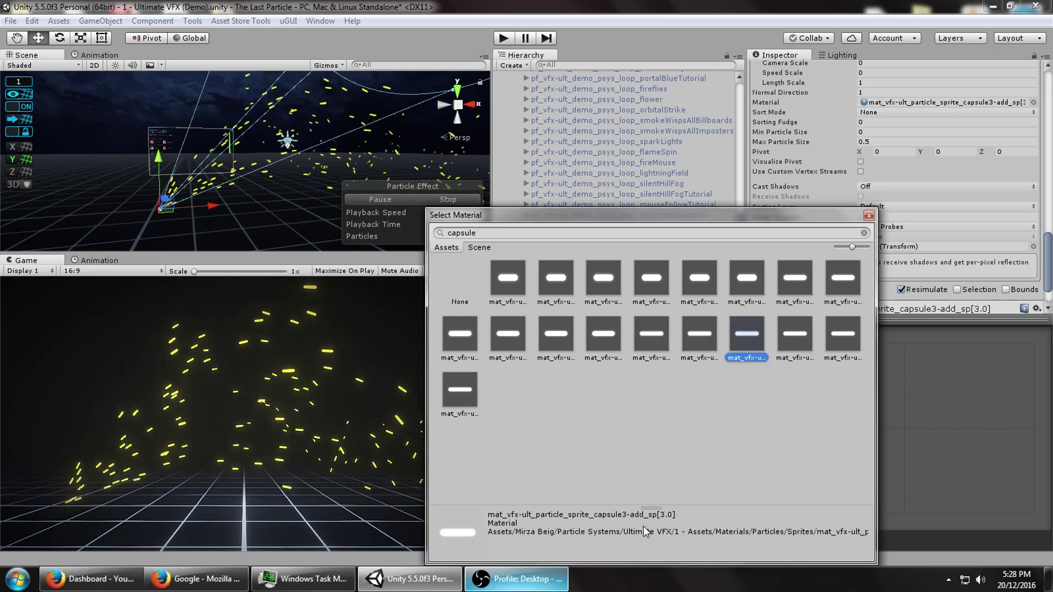
pyautogui.doubleClick(751, 343)
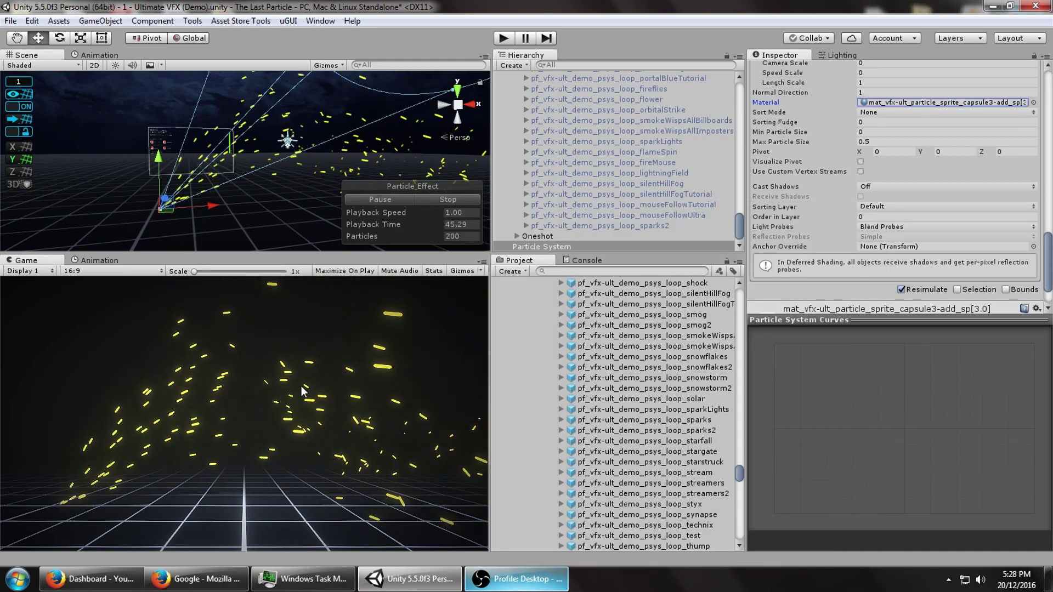
# Set the stretched billboard's speed scale to 0.05 in the Renderer module.
pyautogui.scroll(5, 893, 186)
pyautogui.click(879, 224)
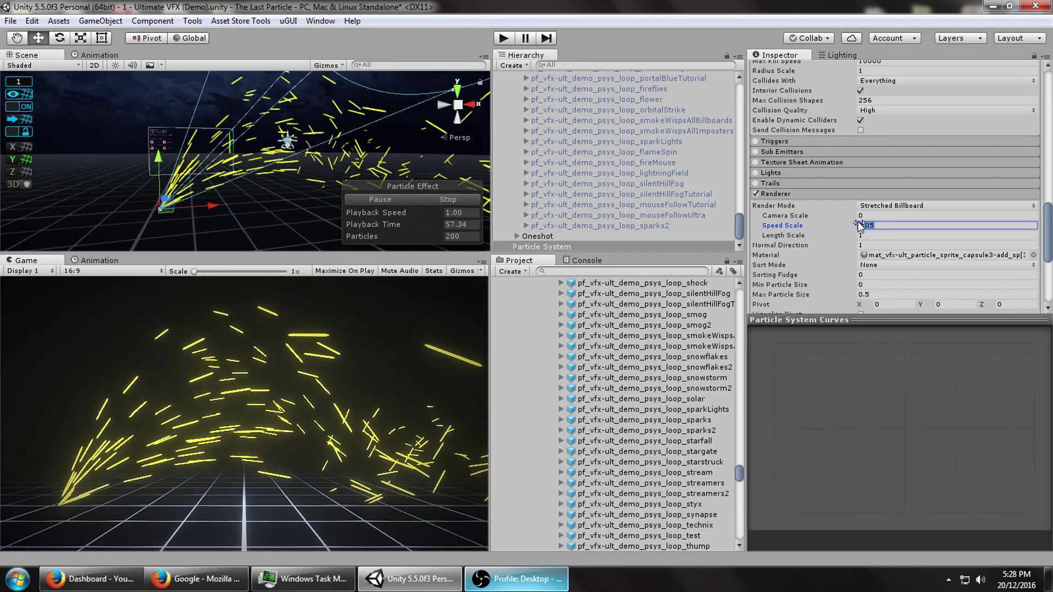
pyautogui.write('0')
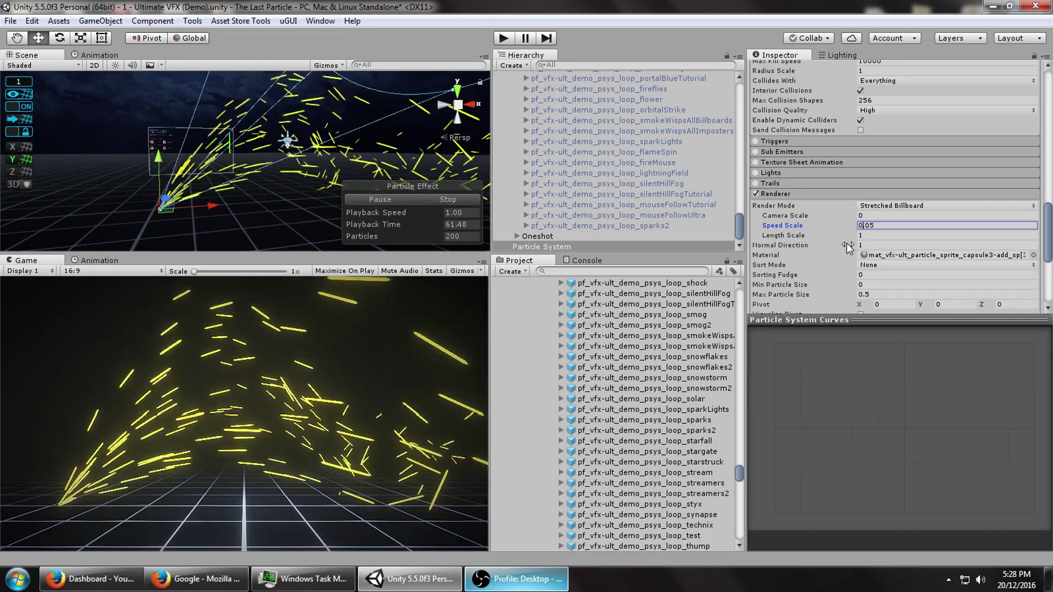
# Make the start size random between two constants, 0.025 and 0.05.
pyautogui.scroll(2, 893, 219)
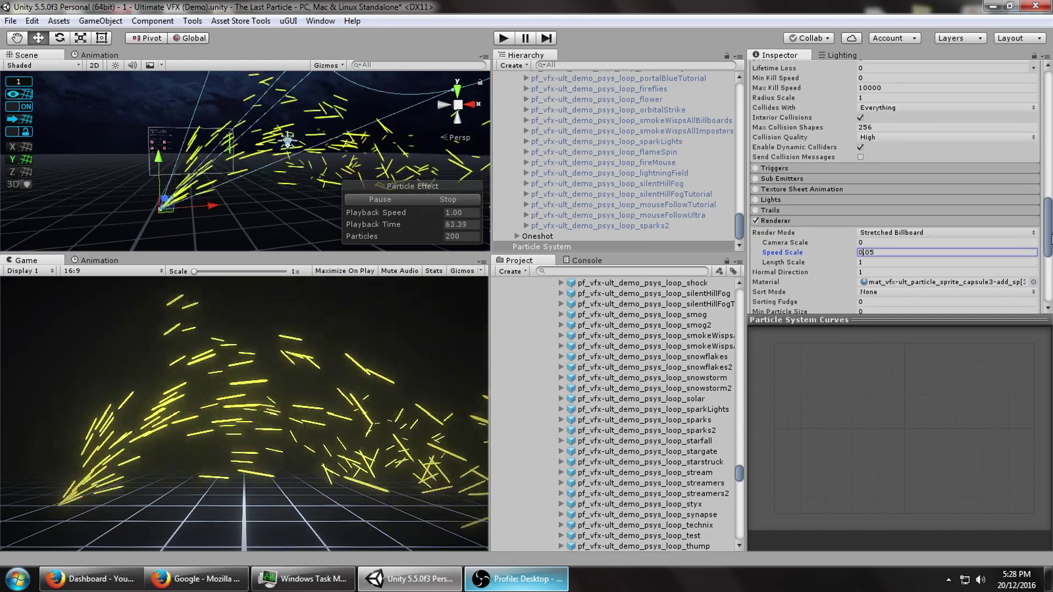
pyautogui.scroll(15, 853, 231)
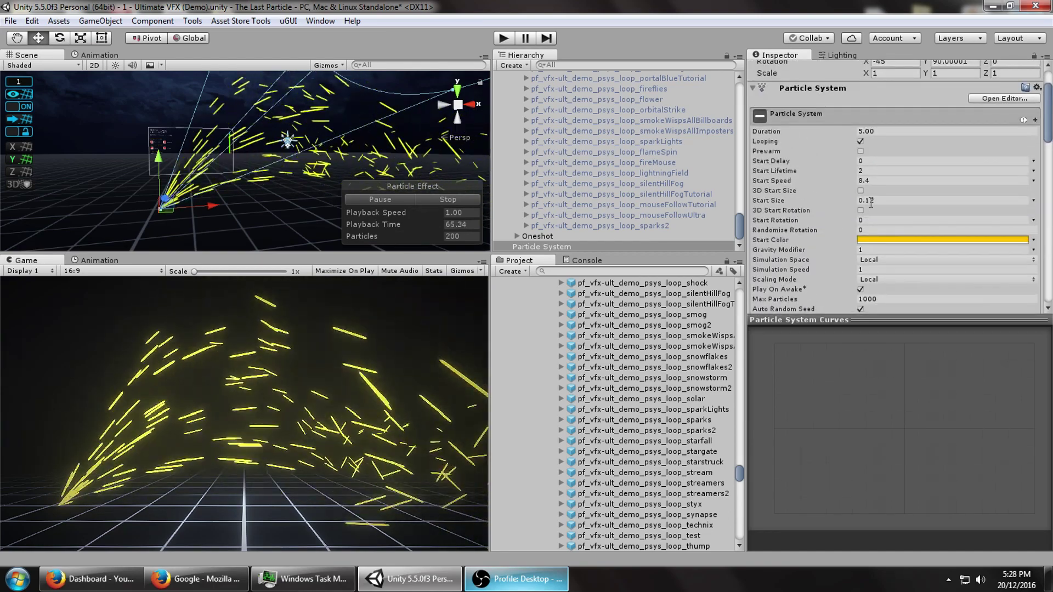
pyautogui.click(870, 200)
pyautogui.click(1033, 201)
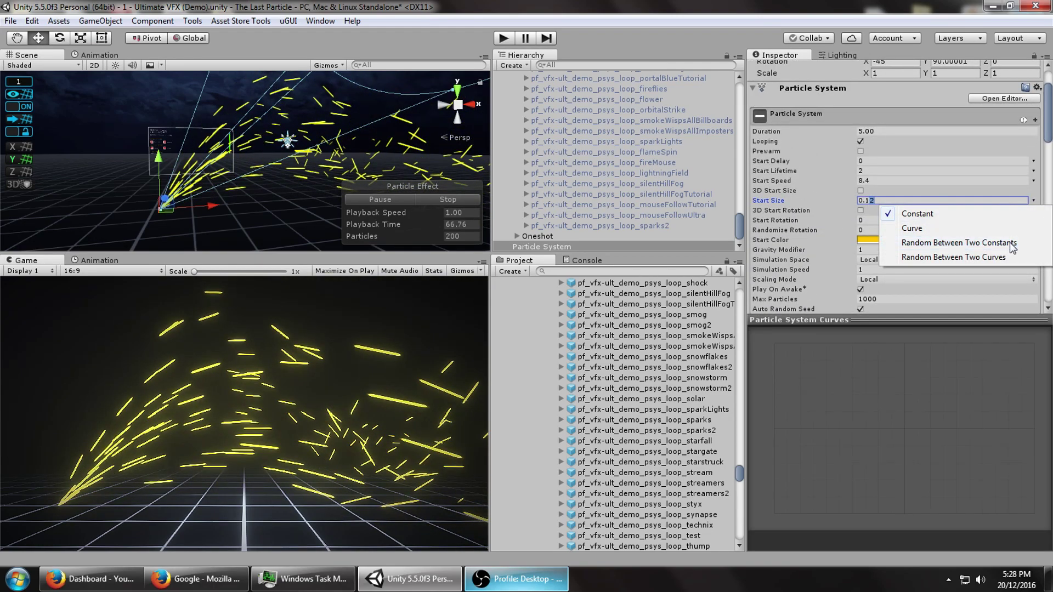
pyautogui.click(1011, 244)
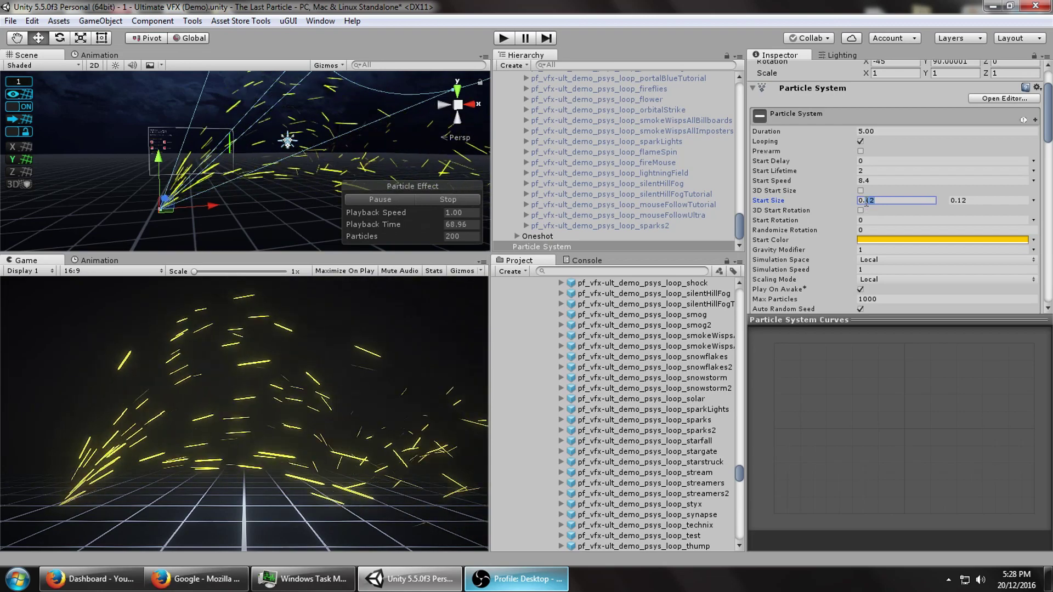
pyautogui.press('Tab')
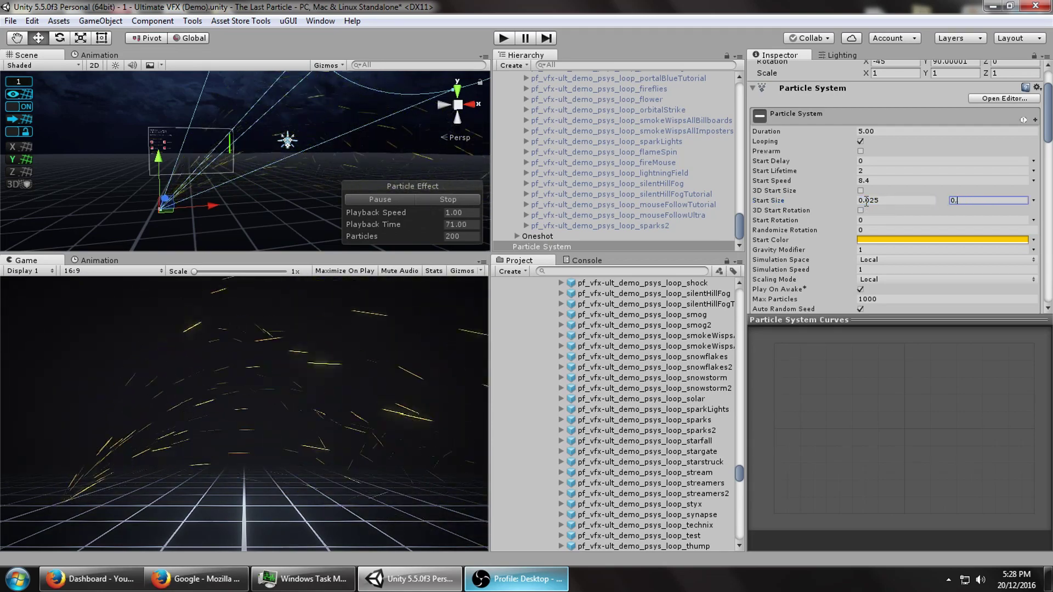
pyautogui.write('0.05')
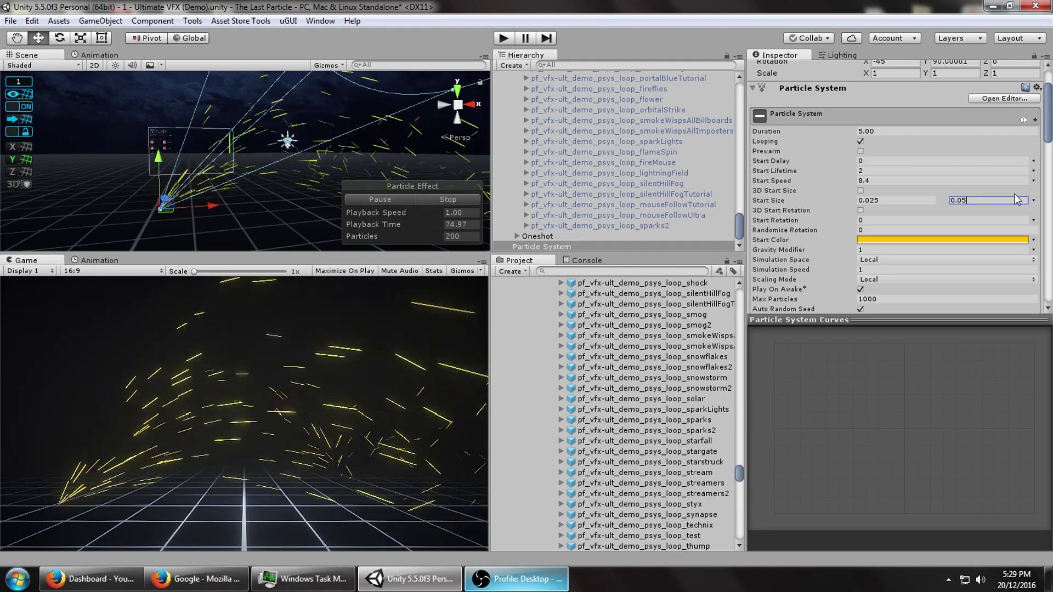
# Make the start speed random between two constants, 5 and 8.
pyautogui.moveTo(1051, 125); pyautogui.dragTo(1051, 126)
pyautogui.click(1033, 177)
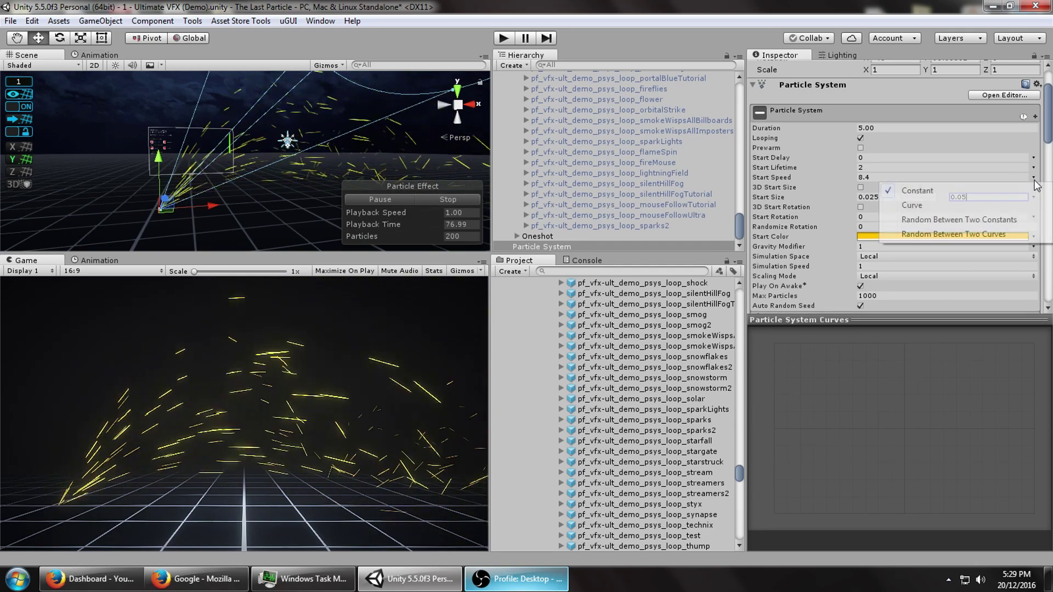
pyautogui.click(1009, 217)
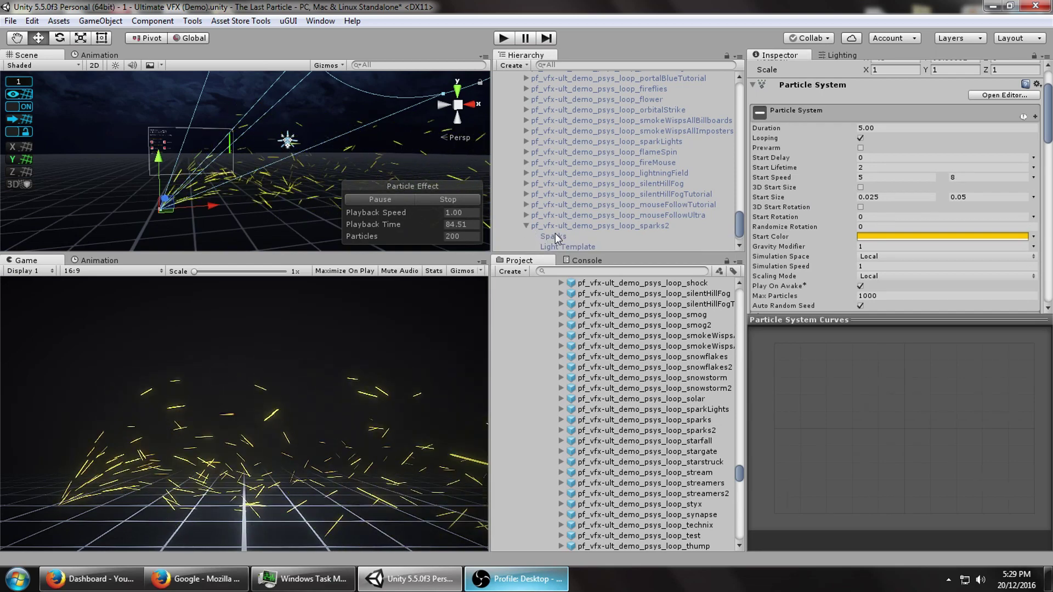
# Following the sparks2 effect's Sparks system, randomize the new system's start lifetime between 1 and 2 and set its maximum start speed to 10.
pyautogui.click(555, 237)
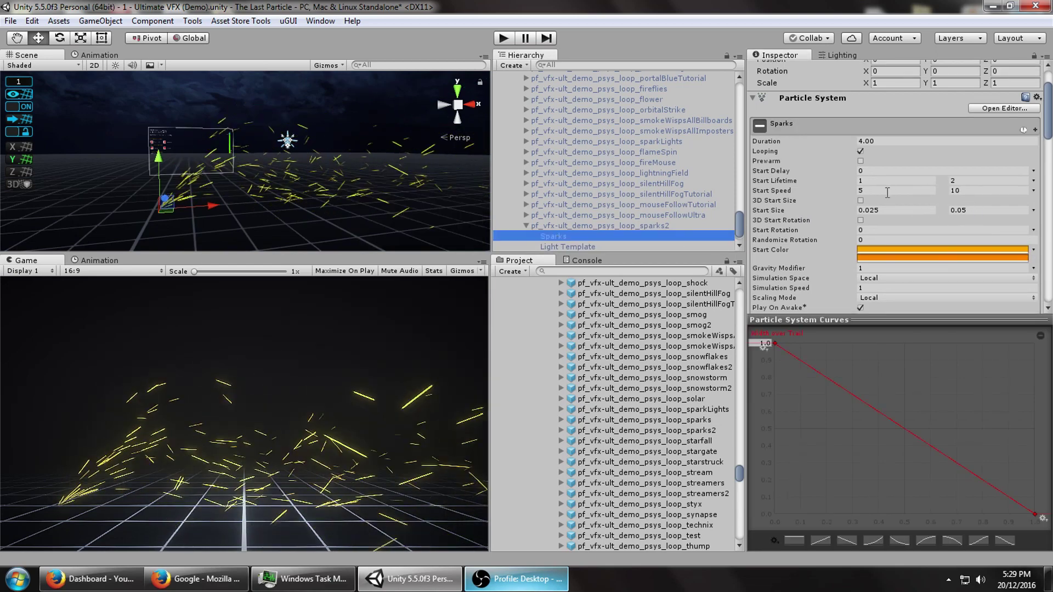
pyautogui.scroll(-1, 614, 215)
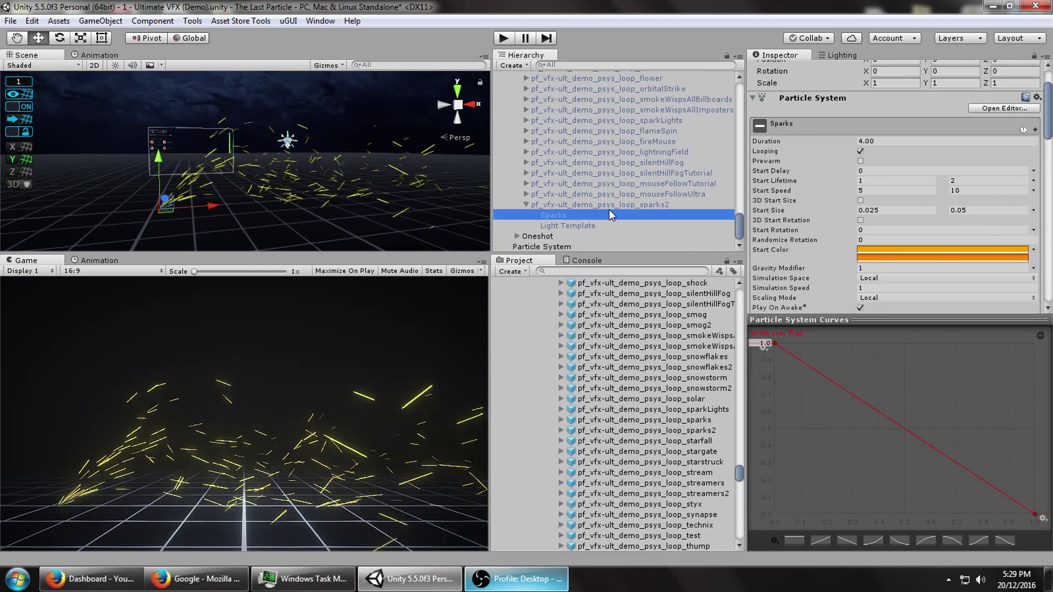
pyautogui.click(542, 247)
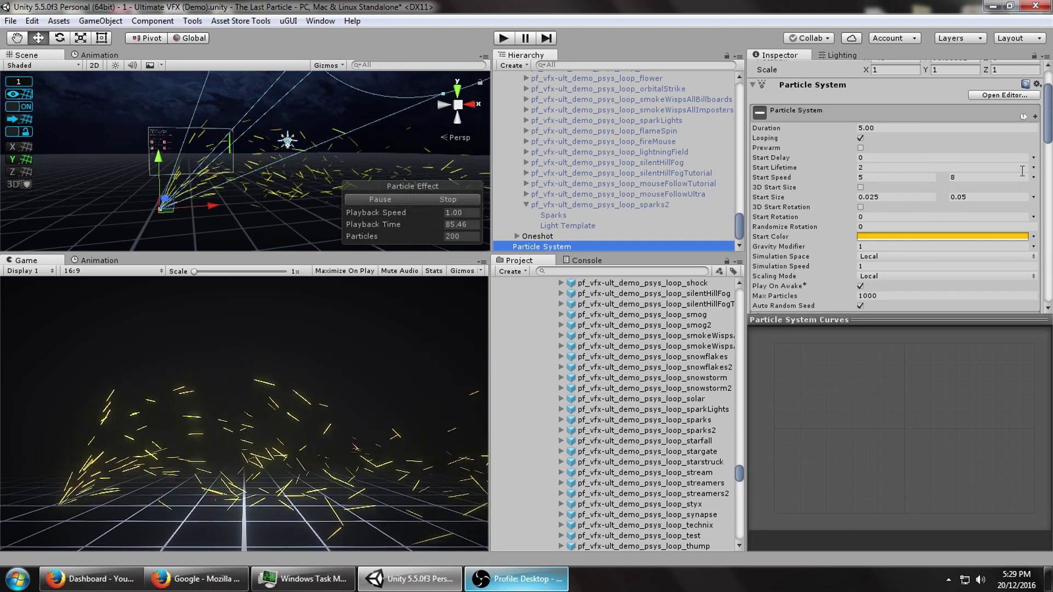
pyautogui.click(1032, 157)
pyautogui.click(1017, 210)
pyautogui.click(877, 167)
pyautogui.write('1')
pyautogui.click(912, 177)
pyautogui.click(970, 177)
pyautogui.write('10')
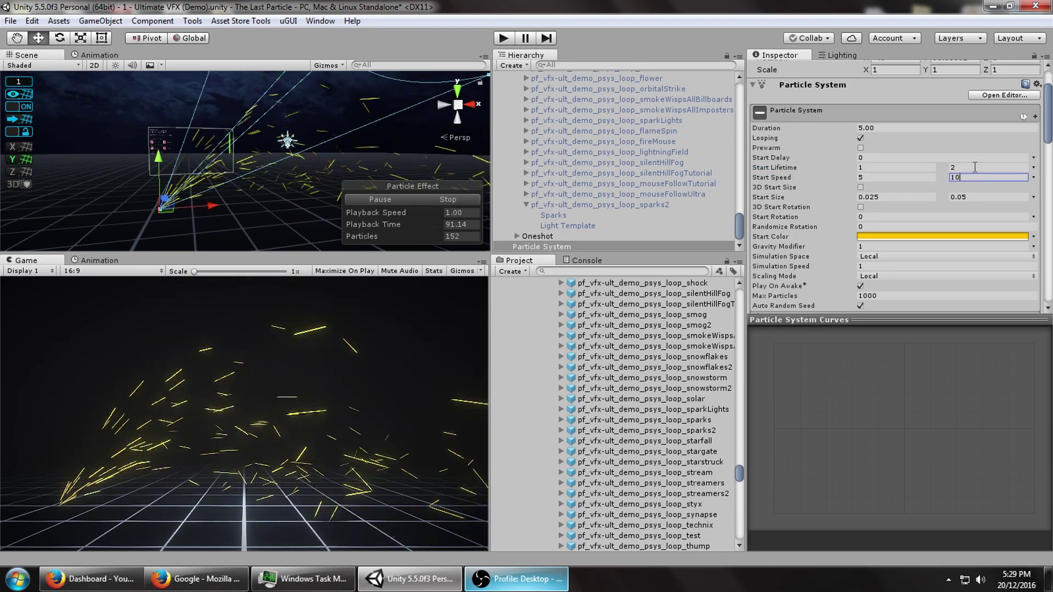
# Set both the bounce and the dampen of the new particle system's Collision module to 0.5.
pyautogui.moveTo(1047, 115); pyautogui.dragTo(1048, 202)
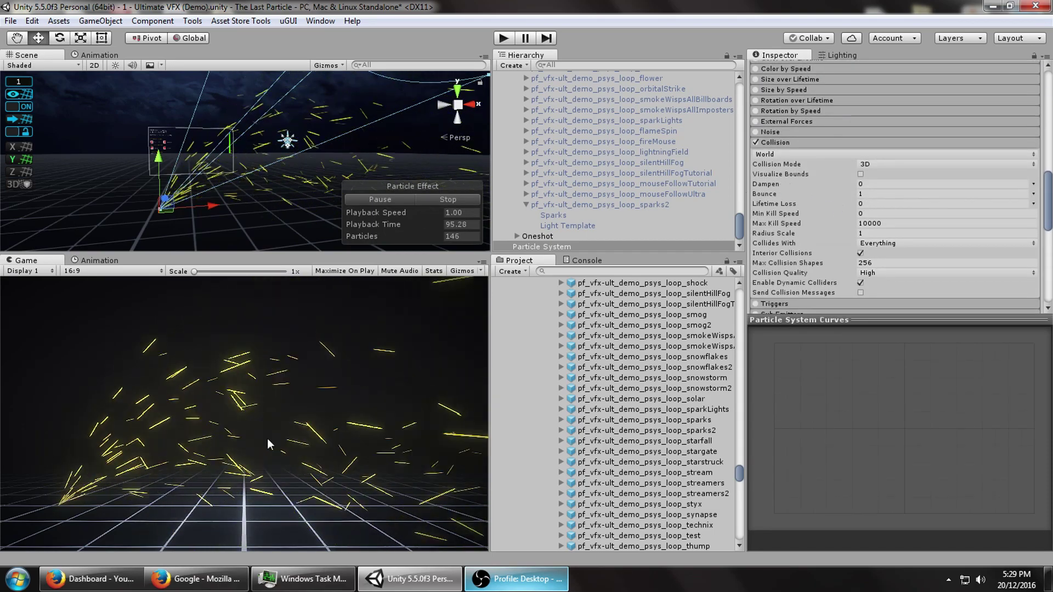
pyautogui.moveTo(315, 163); pyautogui.dragTo(222, 158, button='middle')
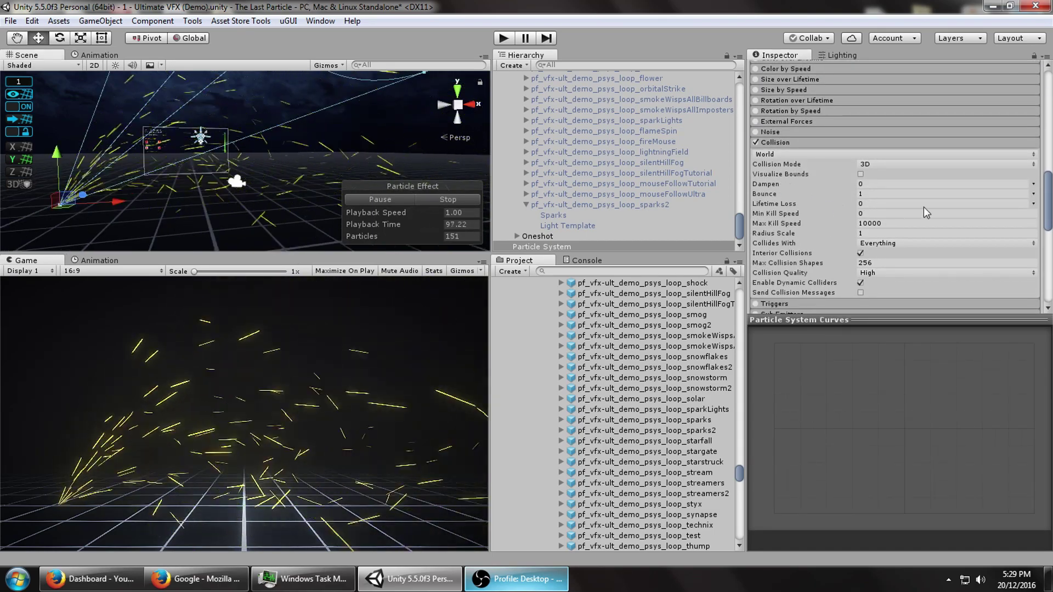
pyautogui.click(871, 194)
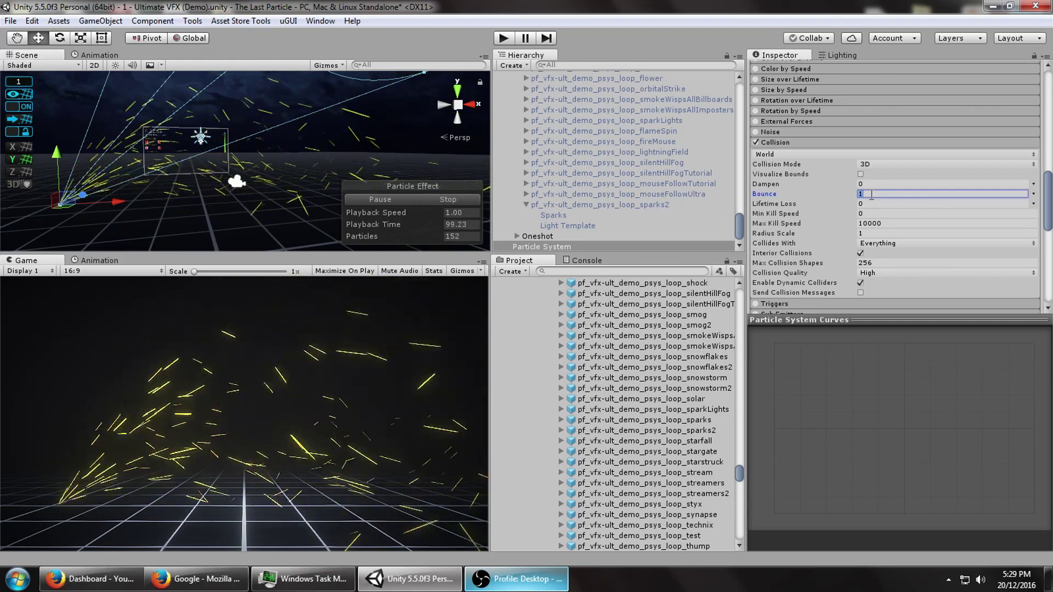
pyautogui.write('.0.5')
pyautogui.click(874, 184)
pyautogui.press('BackSpace')
pyautogui.write('.5')
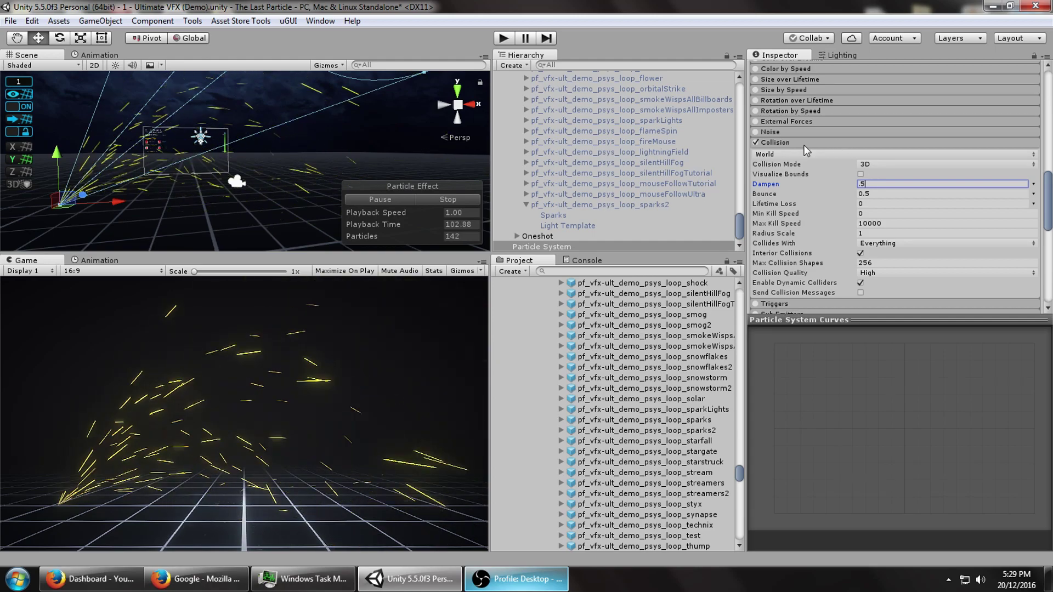
pyautogui.moveTo(237, 156); pyautogui.dragTo(323, 141, button='middle')
pyautogui.moveTo(277, 178); pyautogui.dragTo(231, 201, button='middle')
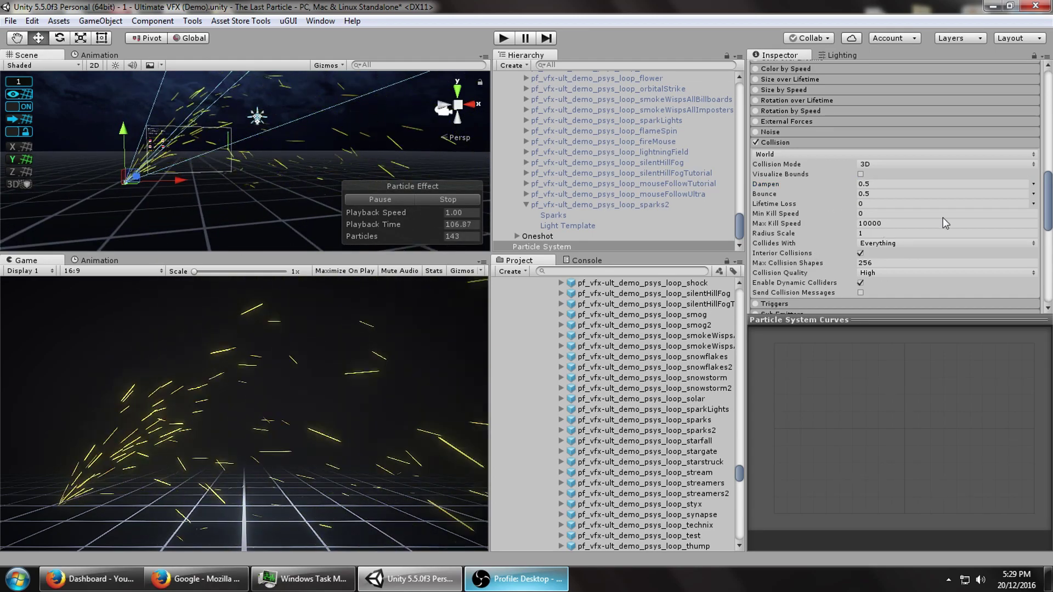
# Following the Sparks system's cone shape, set the new particle system's Shape angle to 15.
pyautogui.click(565, 214)
pyautogui.scroll(5, 857, 224)
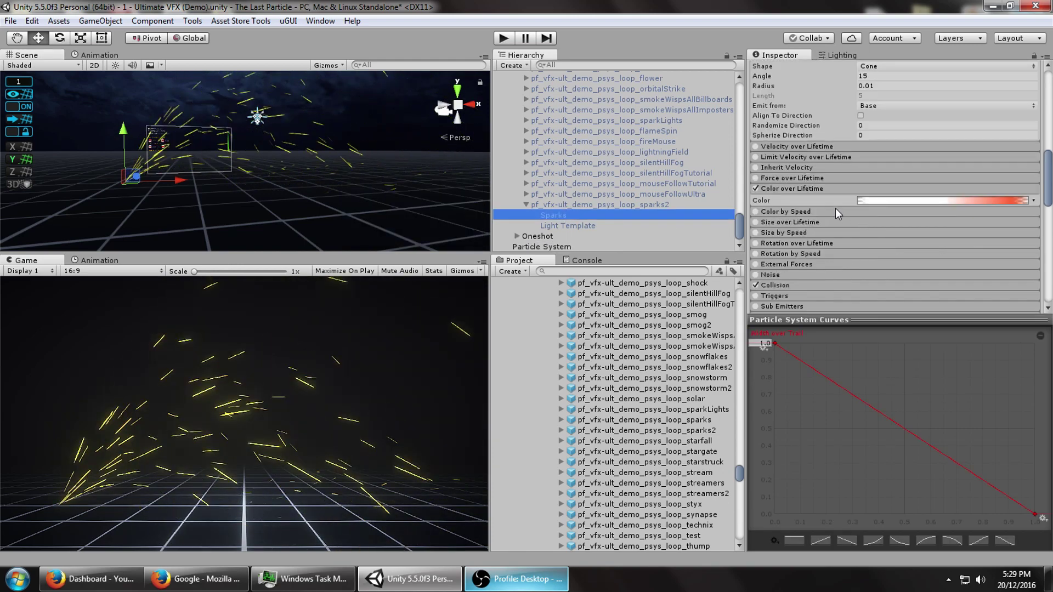
pyautogui.scroll(3, 812, 244)
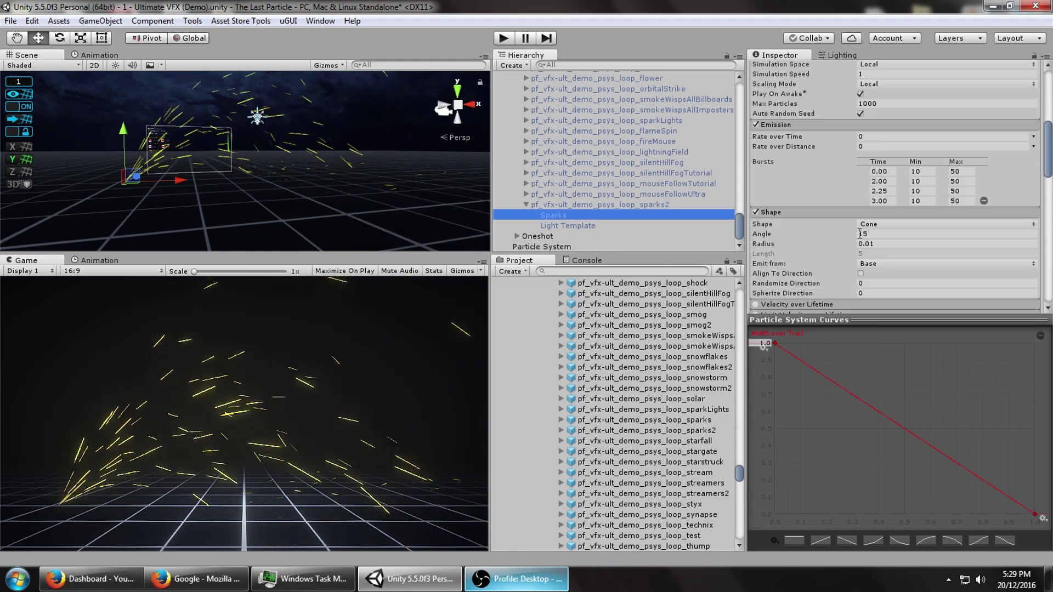
pyautogui.click(555, 248)
pyautogui.click(874, 182)
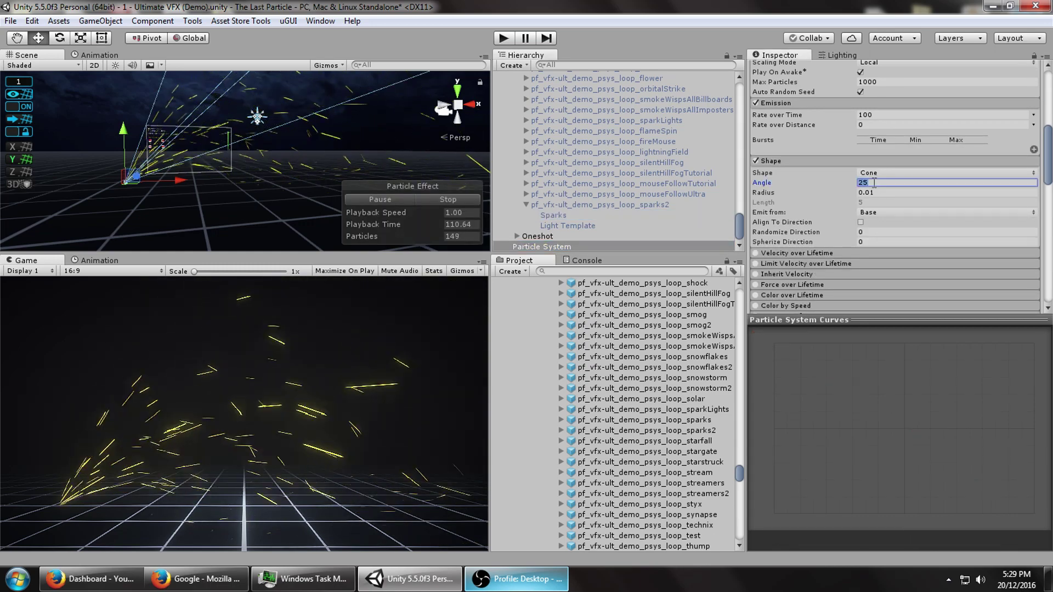
pyautogui.write('15')
pyautogui.keyDown('alt'); pyautogui.moveTo(227, 173); pyautogui.dragTo(147, 168); pyautogui.keyUp('alt')
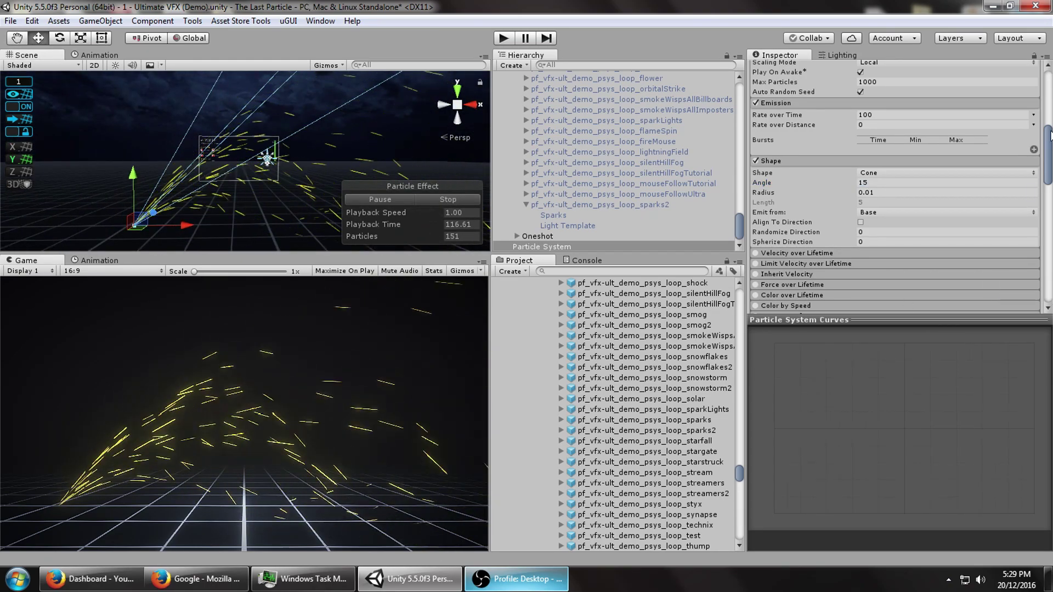
# Enable Color over Lifetime and set its gradient's end color key to orange, FF6F00.
pyautogui.scroll(-5, 893, 186)
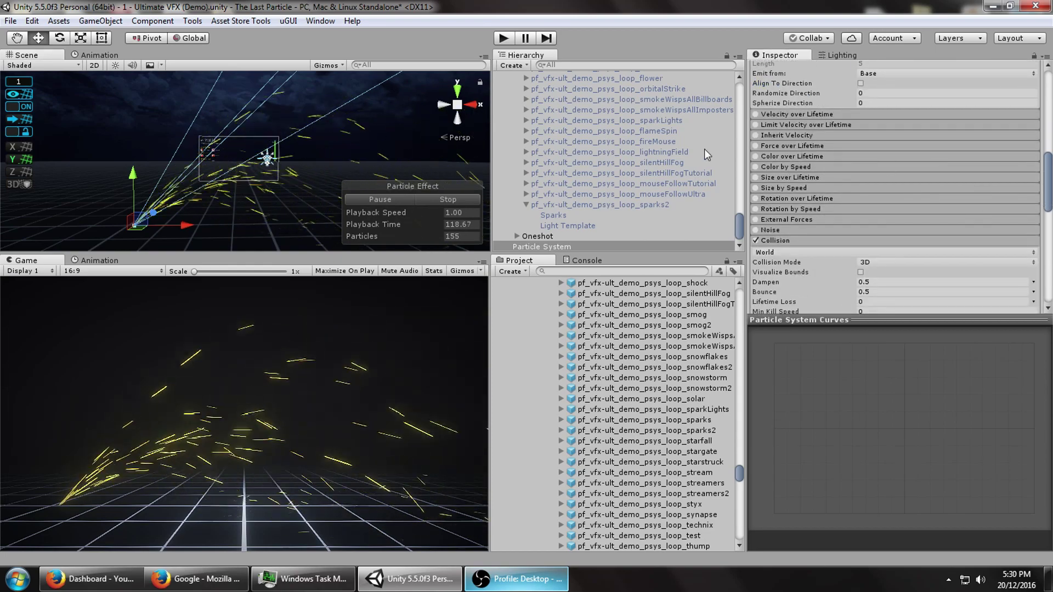
pyautogui.click(795, 157)
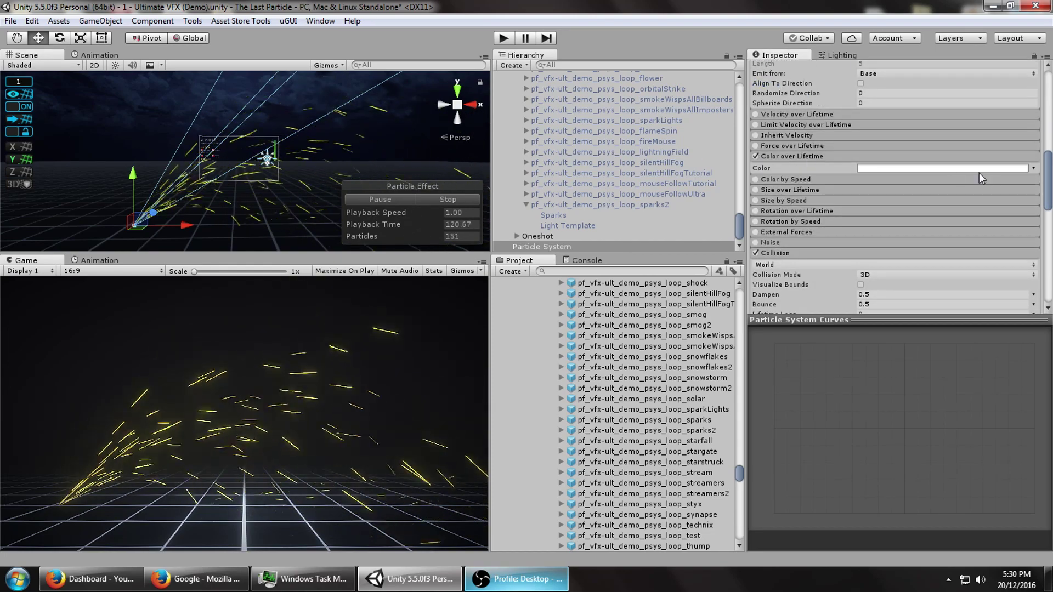
pyautogui.click(973, 168)
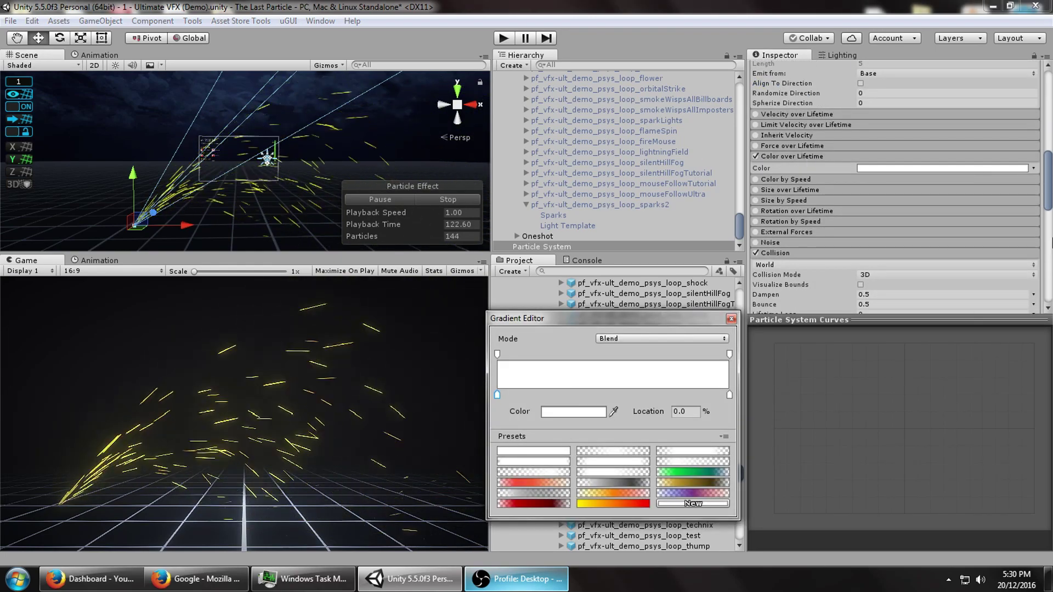
pyautogui.moveTo(1049, 200); pyautogui.dragTo(1050, 153)
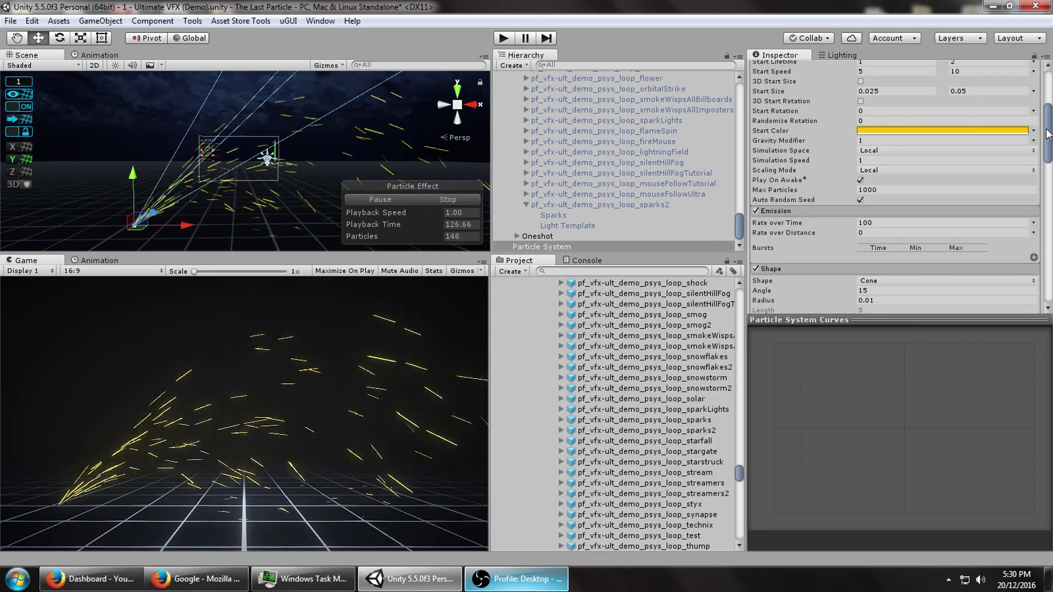
pyautogui.moveTo(1047, 134); pyautogui.dragTo(1047, 168)
pyautogui.click(904, 247)
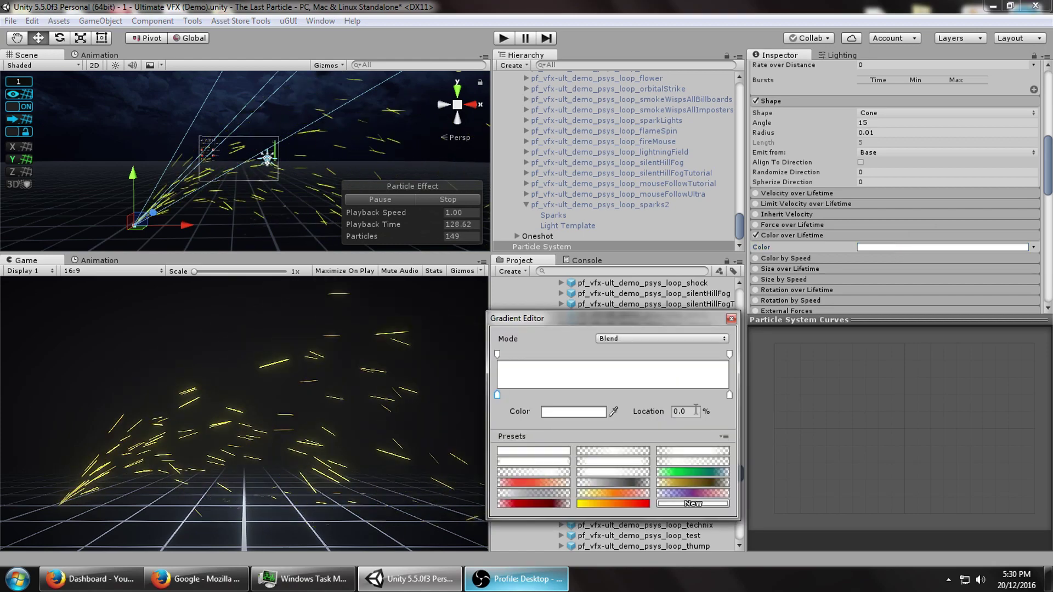
pyautogui.click(729, 395)
pyautogui.click(572, 411)
pyautogui.click(655, 370)
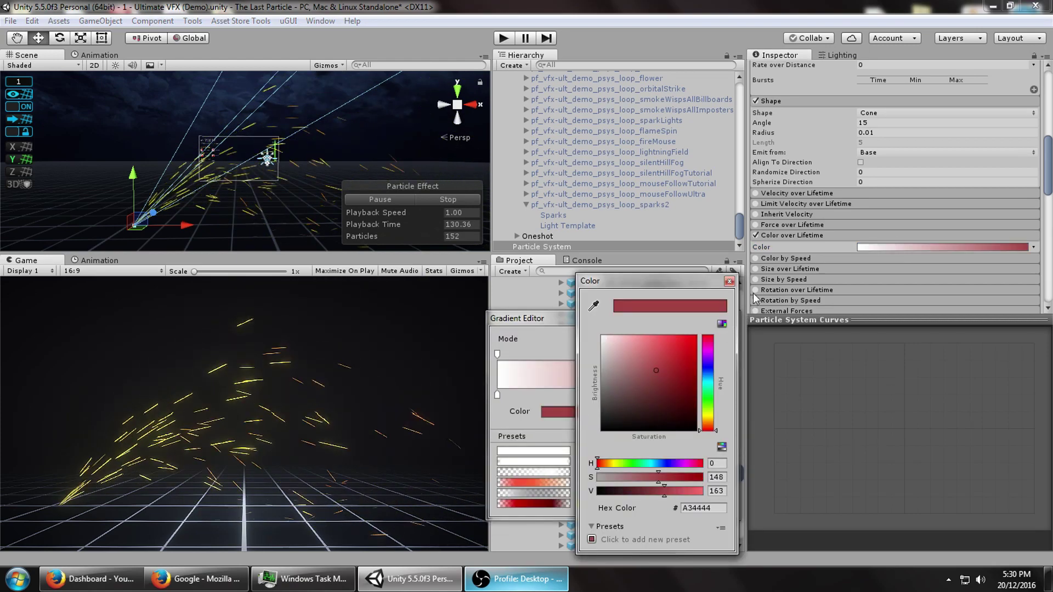
pyautogui.click(695, 337)
pyautogui.moveTo(710, 430); pyautogui.dragTo(711, 425)
pyautogui.click(729, 282)
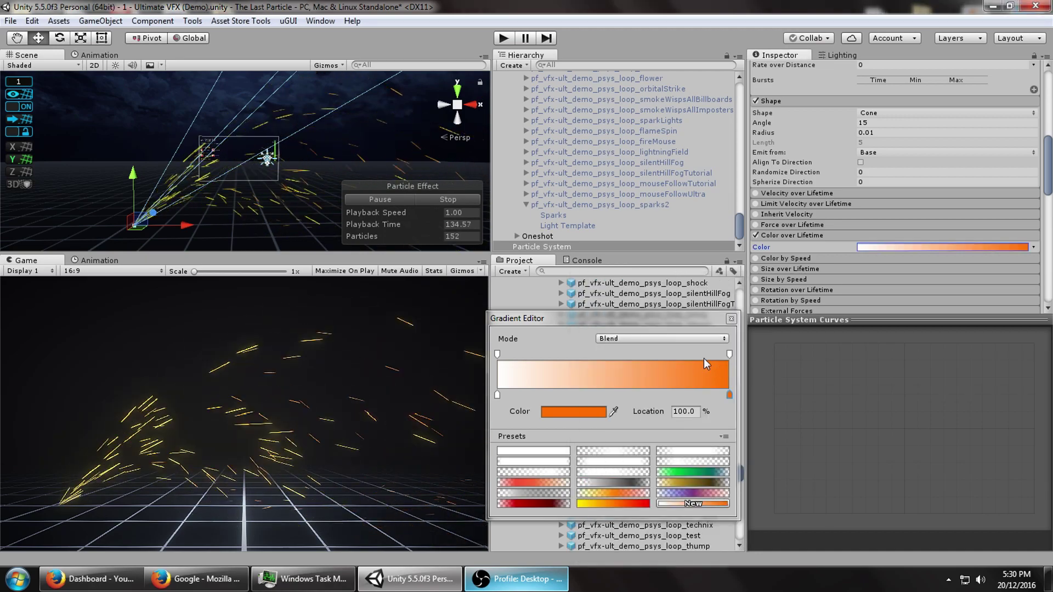
# Check the start color, and add a white color key at 50% in the Color over Lifetime gradient.
pyautogui.moveTo(690, 318); pyautogui.dragTo(689, 240)
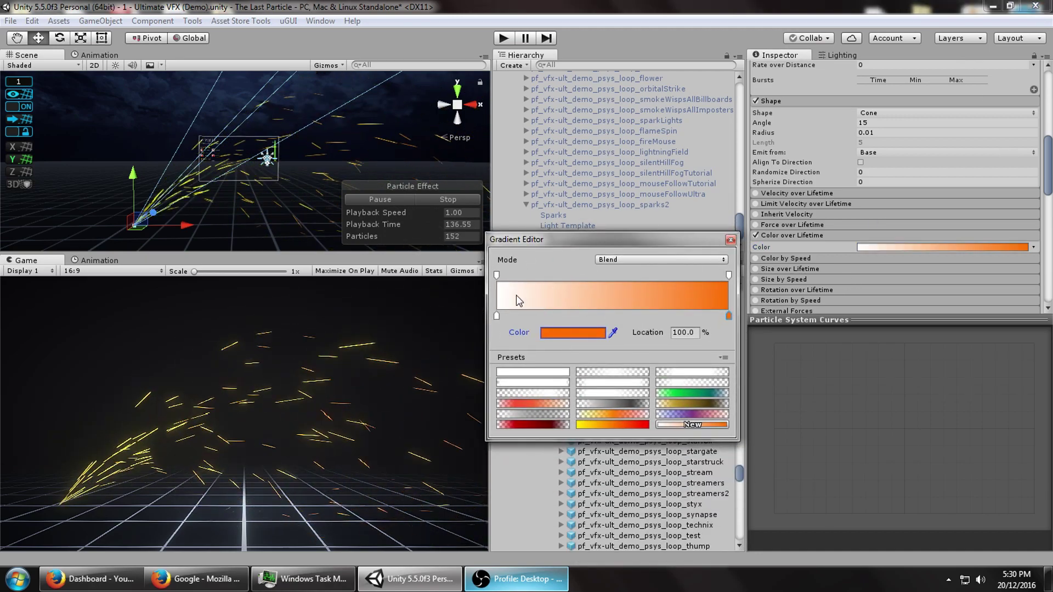
pyautogui.moveTo(1048, 151); pyautogui.dragTo(1051, 118)
pyautogui.scroll(1, 829, 120)
pyautogui.click(889, 152)
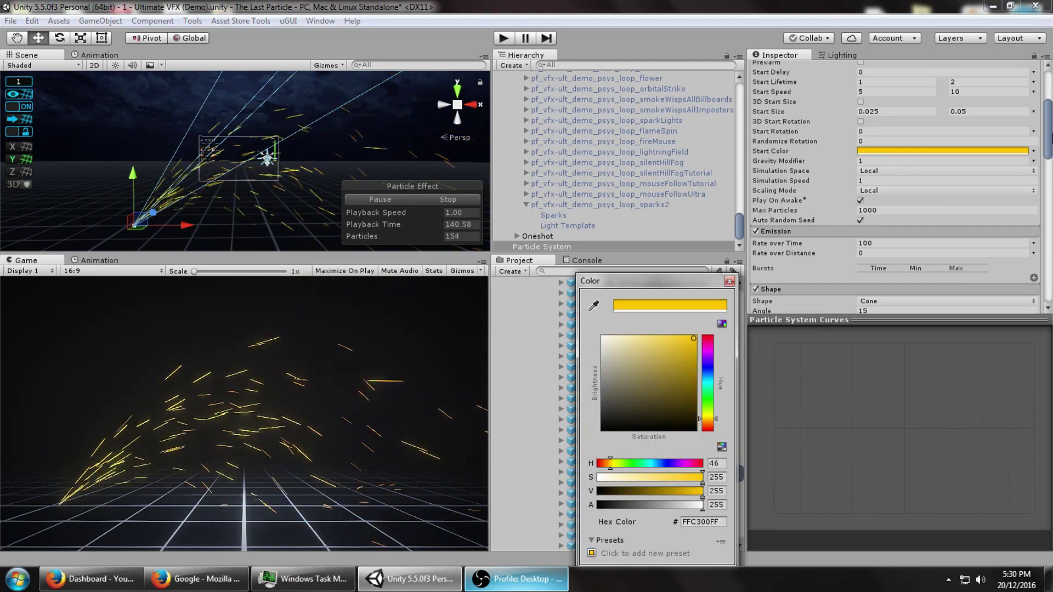
pyautogui.scroll(-6, 932, 219)
pyautogui.click(966, 295)
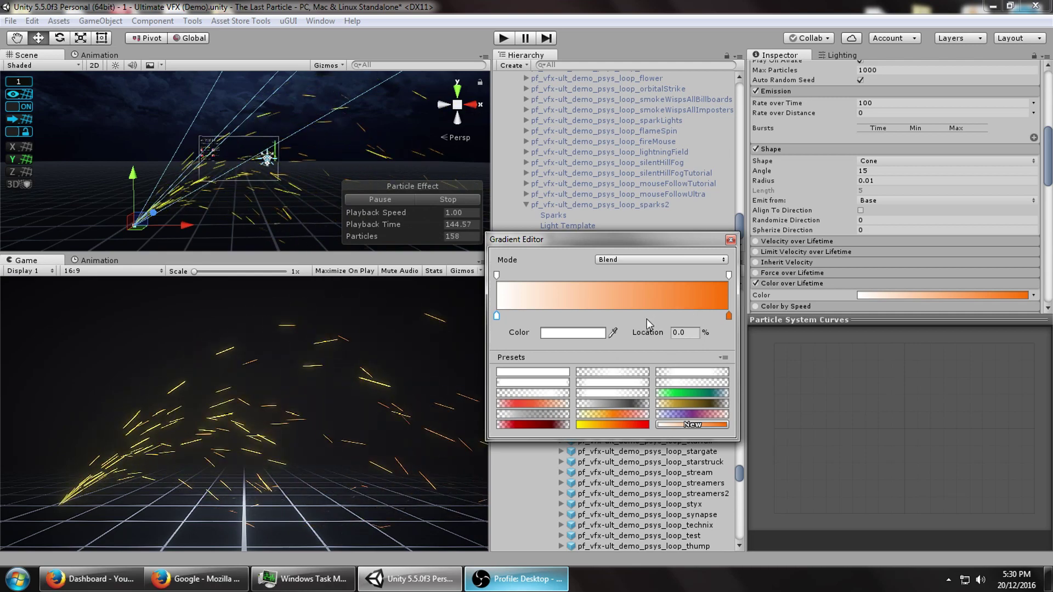
pyautogui.click(625, 316)
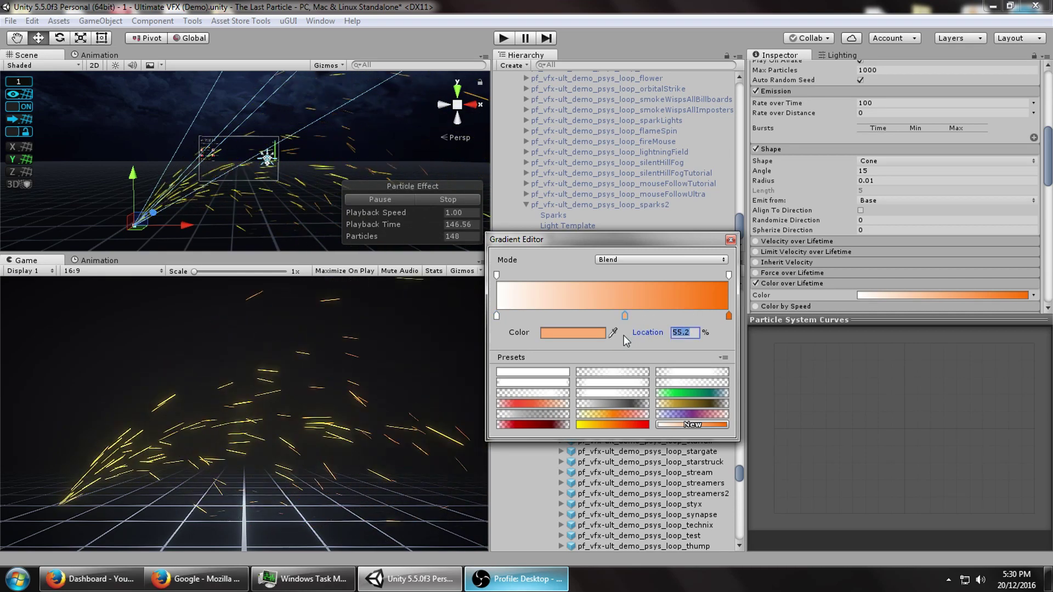
pyautogui.click(587, 334)
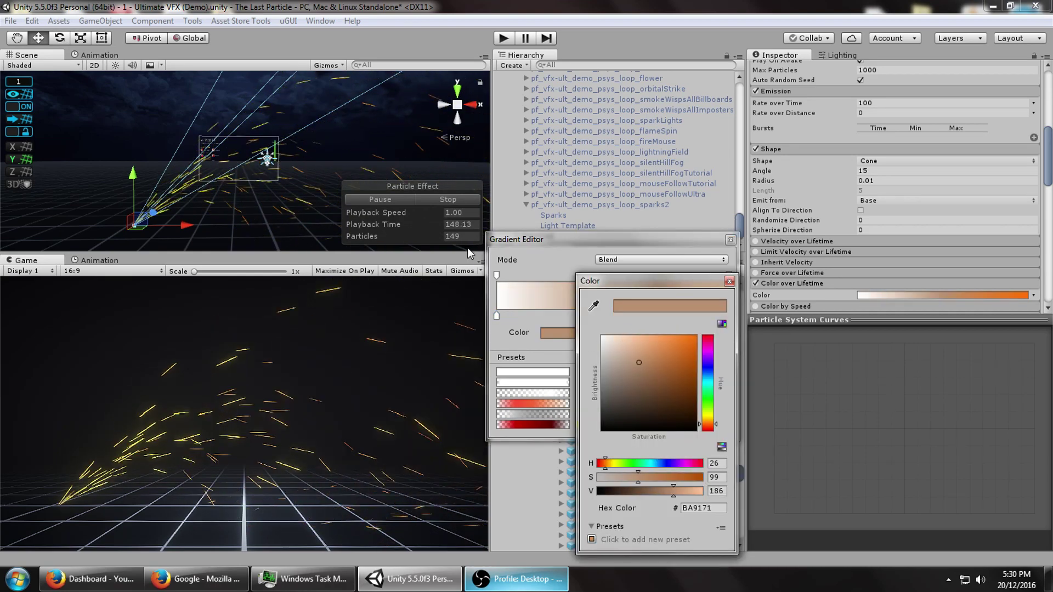
pyautogui.moveTo(466, 249); pyautogui.dragTo(453, 242)
pyautogui.click(729, 281)
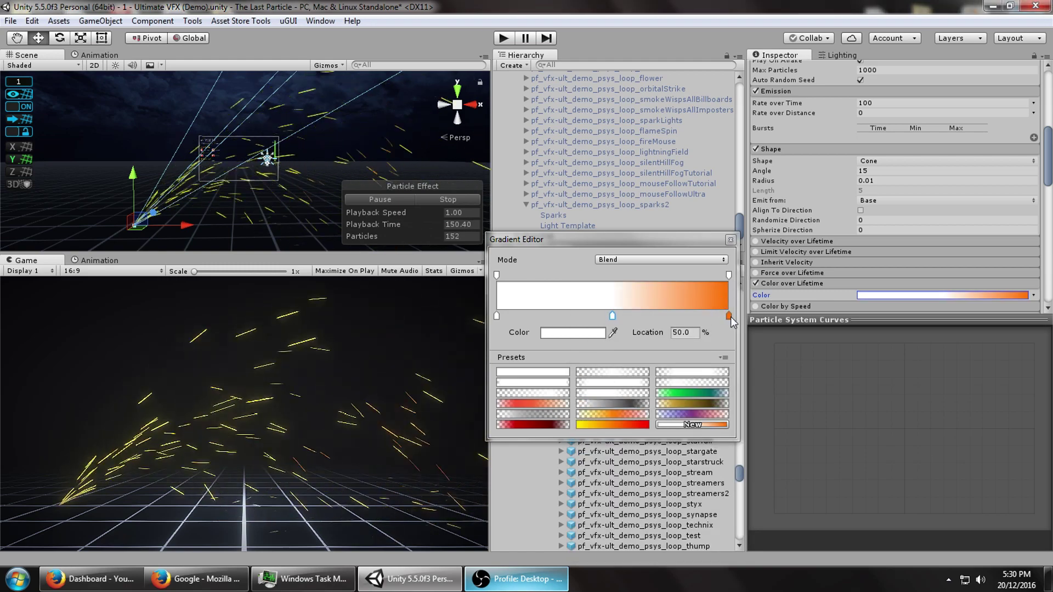
# Shift the hue of the gradient's end color key to red-orange, FF4500.
pyautogui.click(728, 315)
pyautogui.click(576, 333)
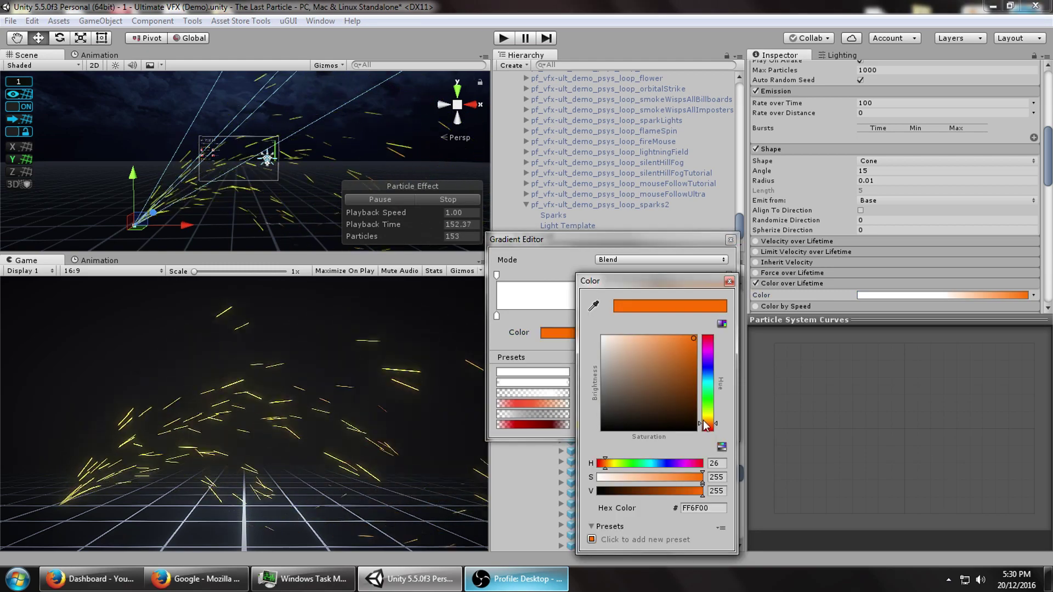
pyautogui.moveTo(706, 426); pyautogui.dragTo(711, 431)
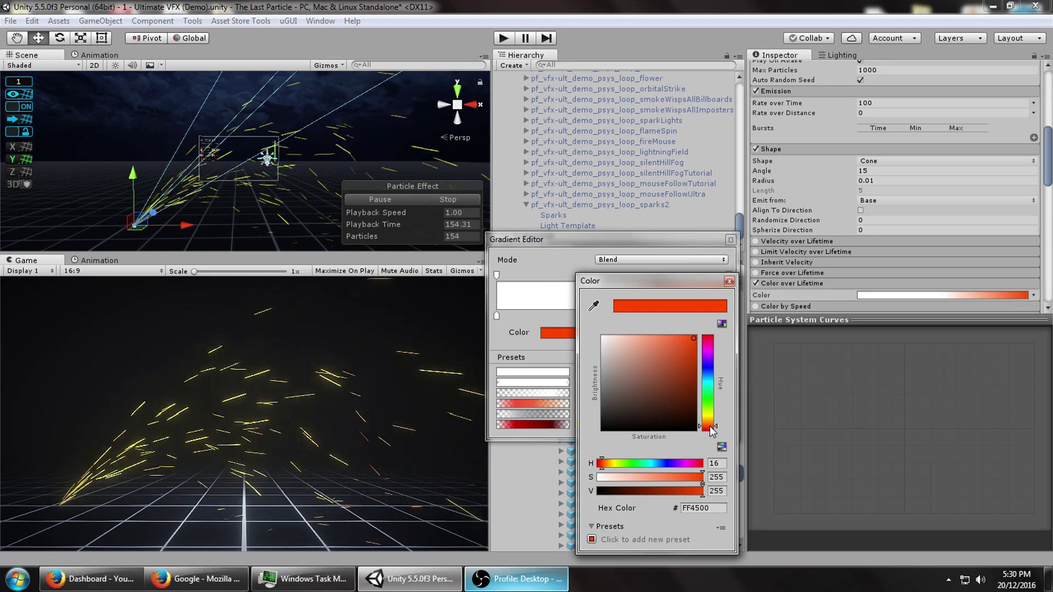
pyautogui.click(728, 281)
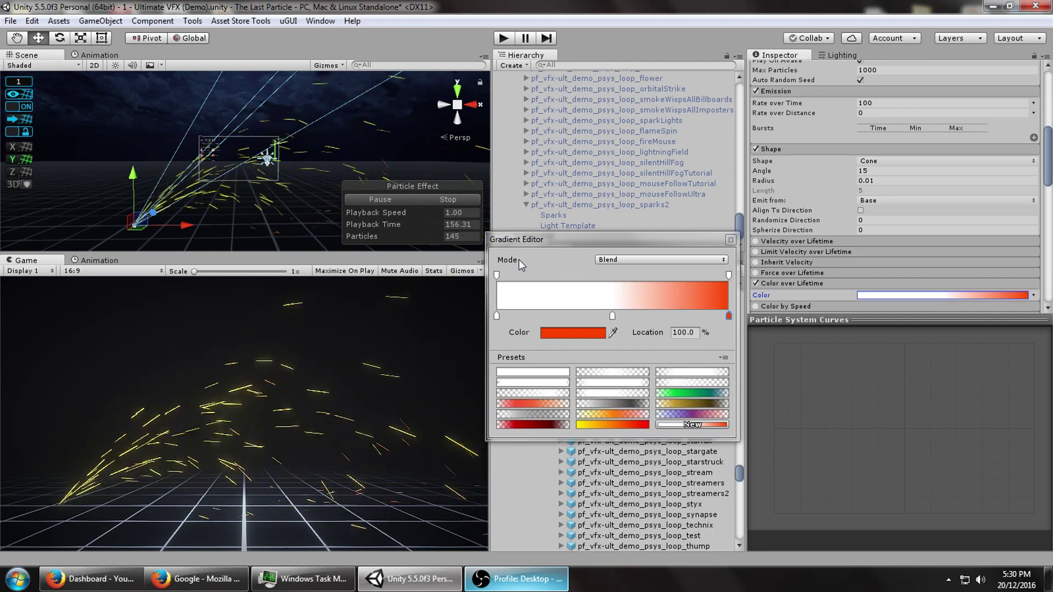
# Set the alpha keys at both ends of the gradient to 0 and restart the particle preview.
pyautogui.click(497, 274)
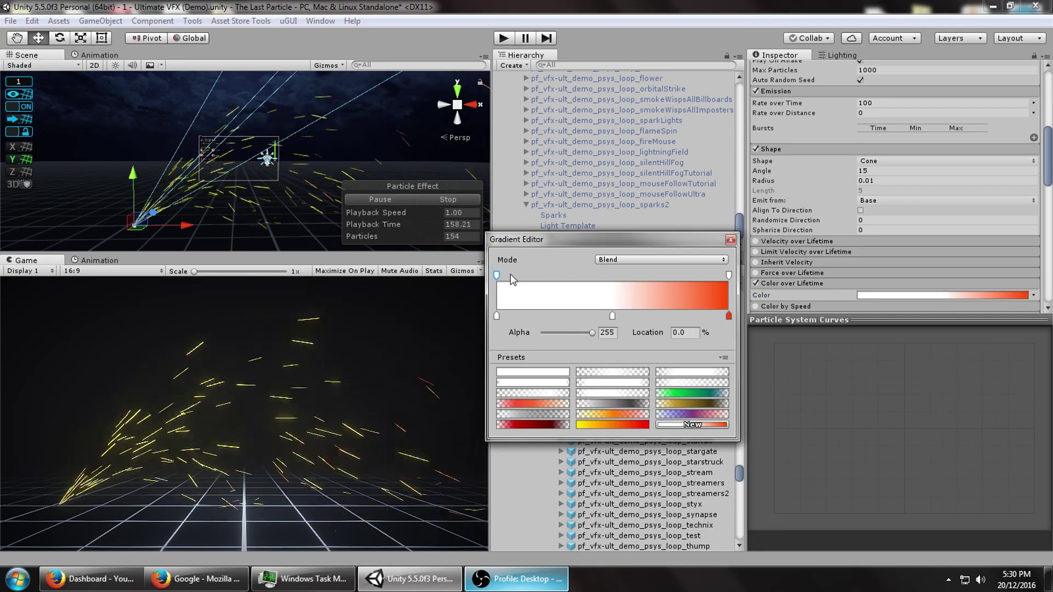
pyautogui.click(606, 333)
pyautogui.write('0')
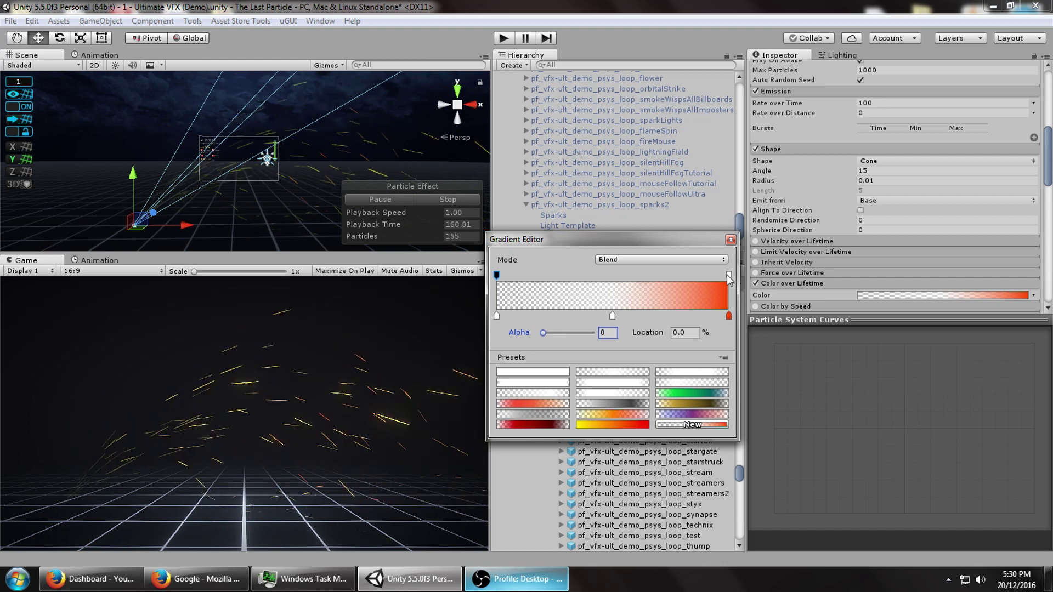
pyautogui.click(728, 275)
pyautogui.moveTo(591, 333); pyautogui.dragTo(503, 336)
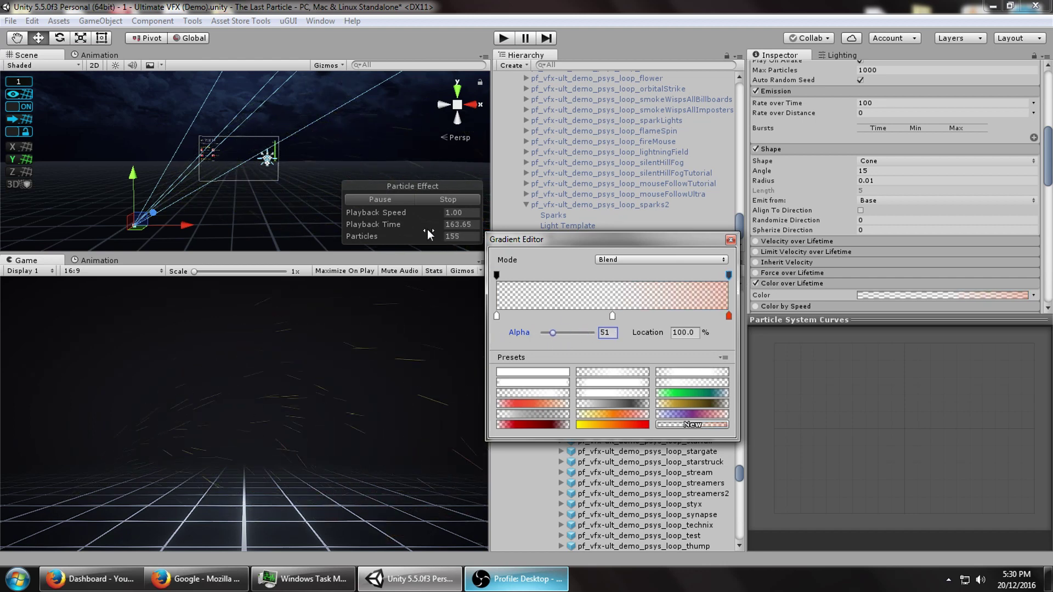
pyautogui.click(438, 199)
pyautogui.click(382, 200)
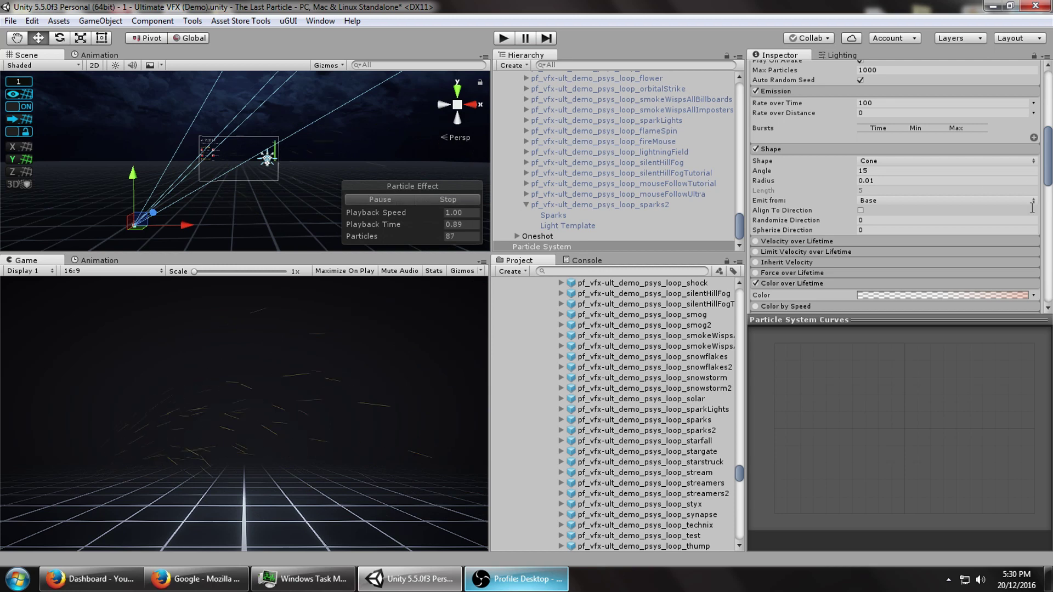
# Add fully opaque alpha keys at 10% and 80% in the Color over Lifetime gradient and close its editor.
pyautogui.click(985, 295)
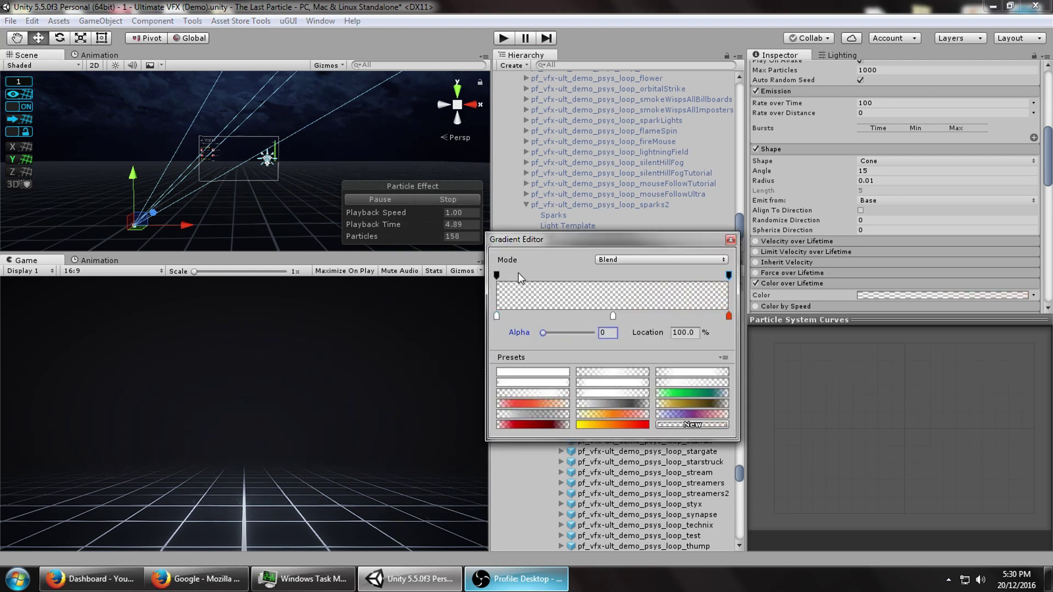
pyautogui.write('10')
pyautogui.moveTo(577, 333); pyautogui.dragTo(637, 336)
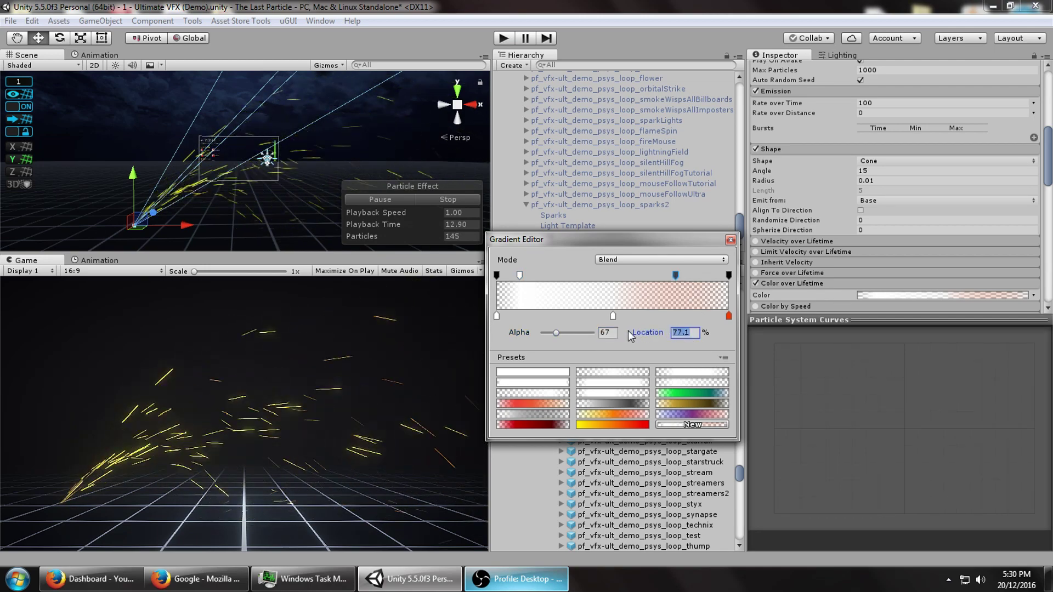
pyautogui.write('80')
pyautogui.moveTo(558, 332); pyautogui.dragTo(635, 330)
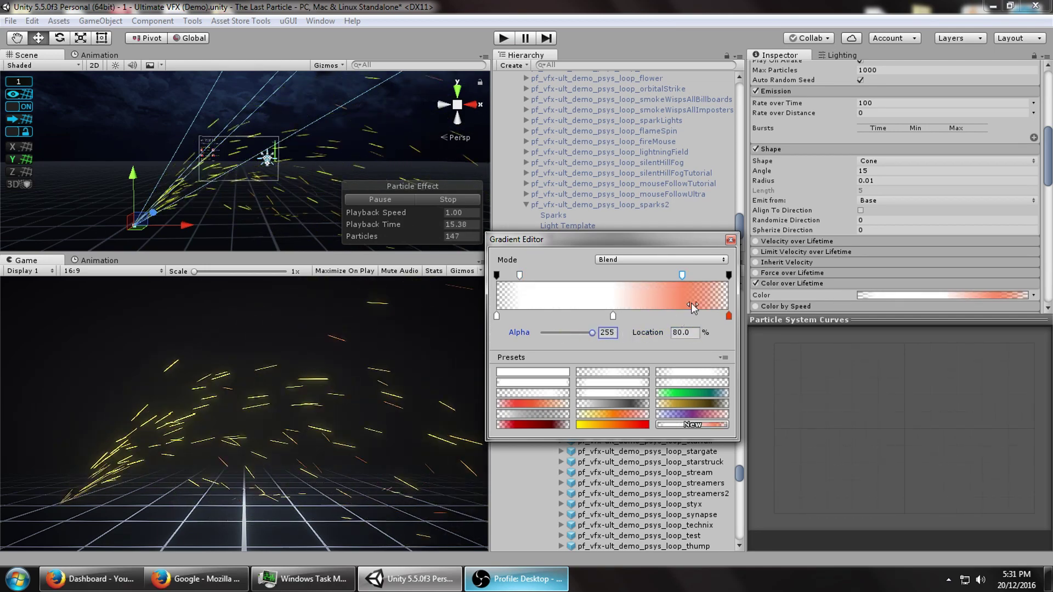
pyautogui.click(731, 240)
pyautogui.scroll(-5, 894, 186)
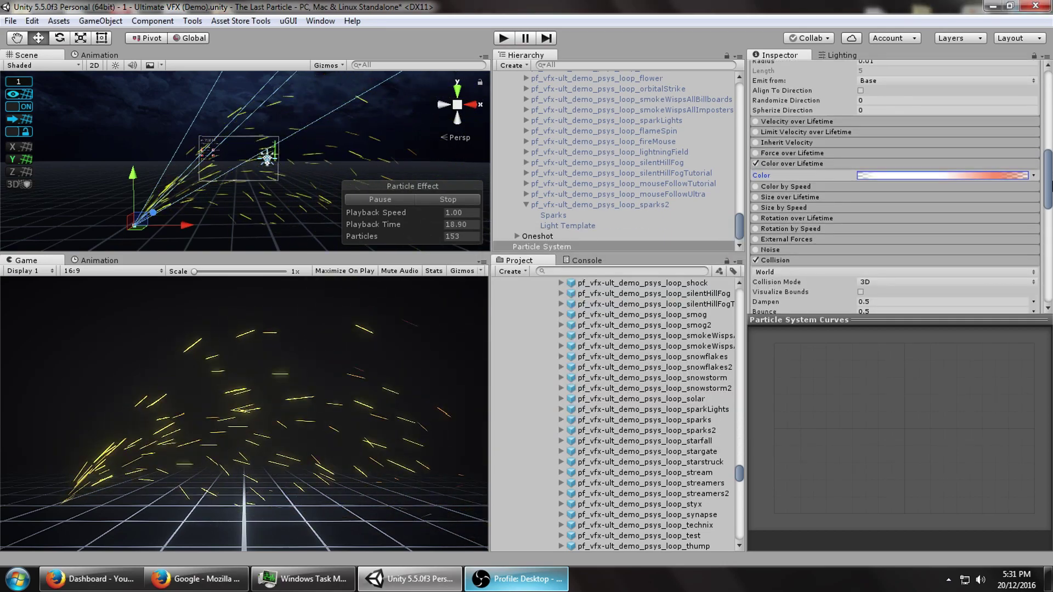
pyautogui.scroll(9, 894, 186)
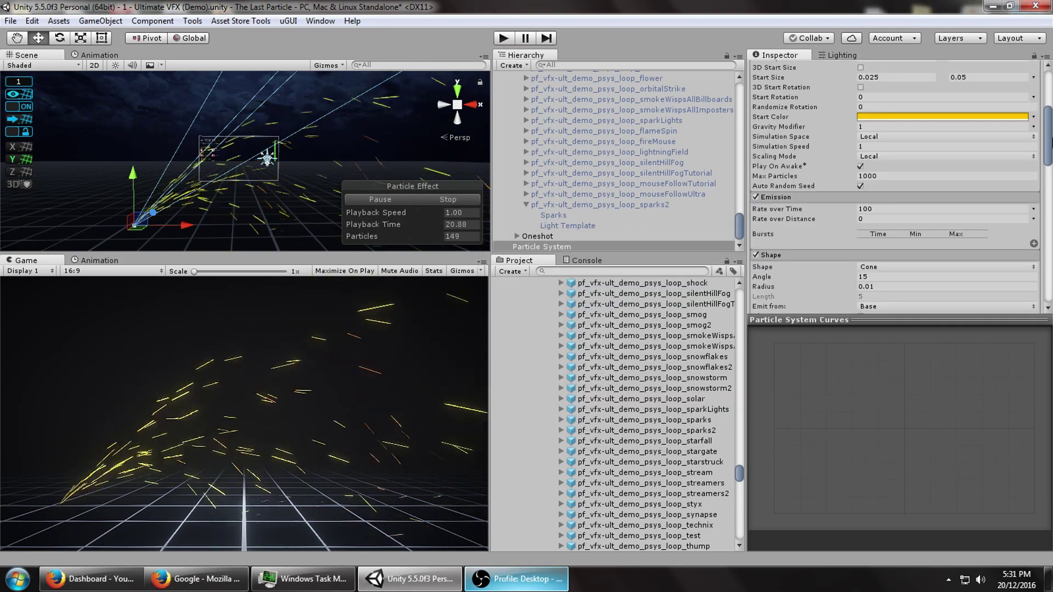
pyautogui.scroll(-4, 893, 186)
pyautogui.moveTo(1050, 155); pyautogui.dragTo(1050, 154)
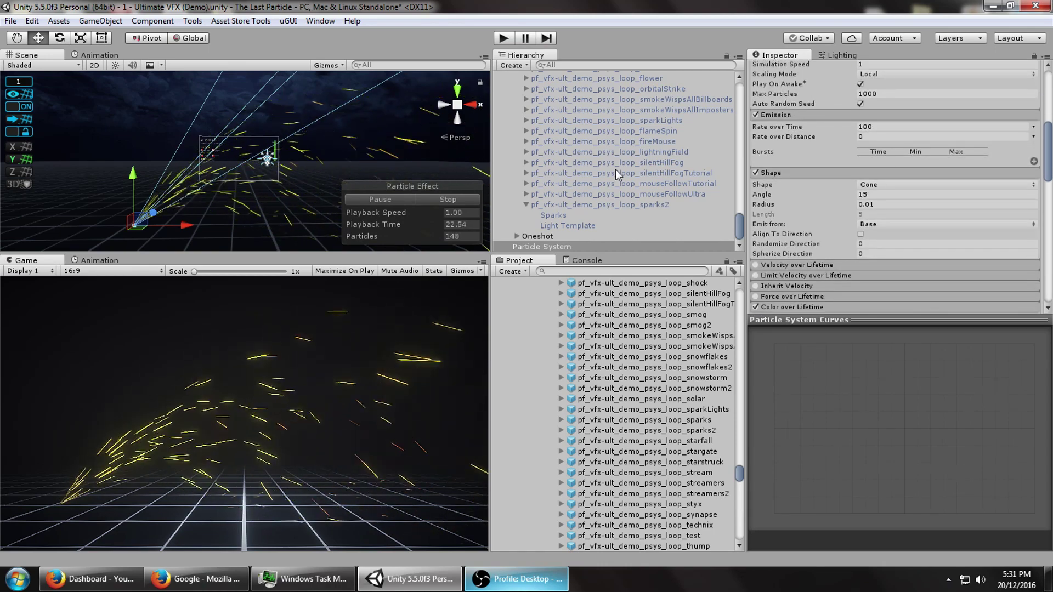
# Check the renderer settings of the reference Sparks system, and set the new Particle System's Speed Scale to 0.02.
pyautogui.click(611, 205)
pyautogui.click(607, 216)
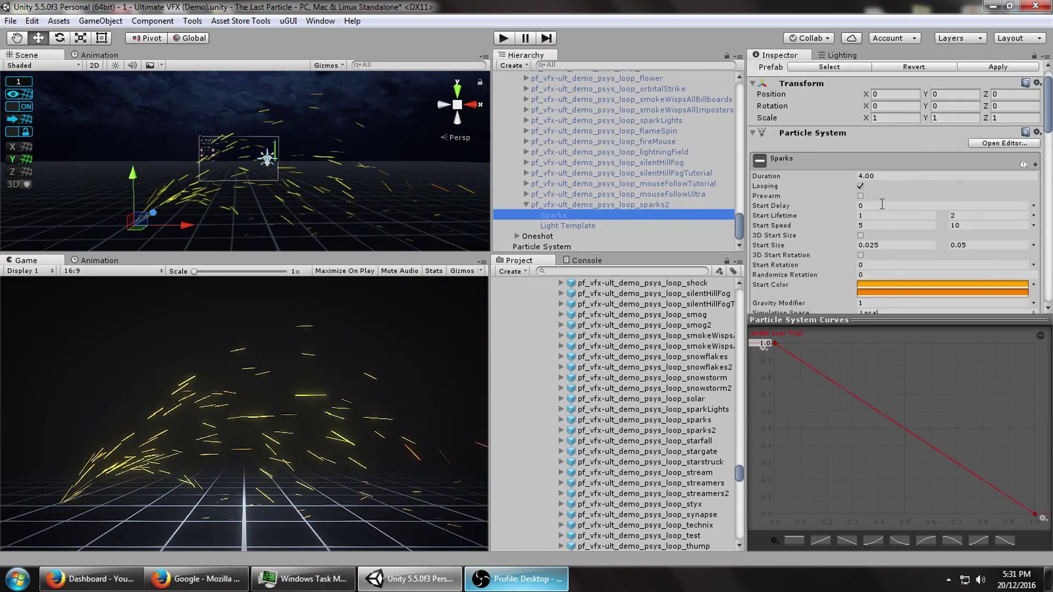
pyautogui.scroll(-15, 898, 243)
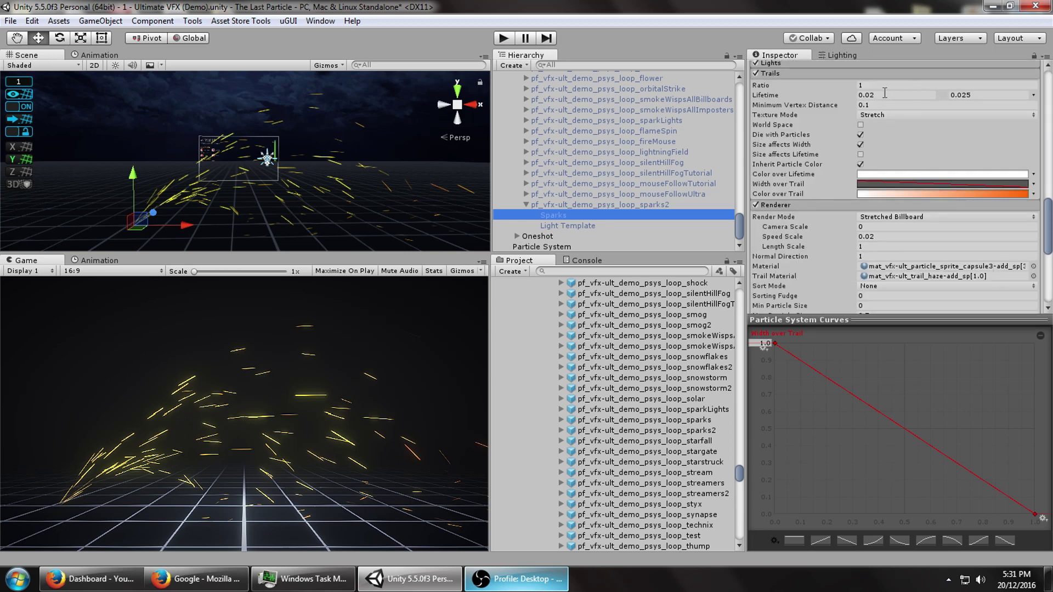
pyautogui.scroll(-4, 910, 176)
pyautogui.scroll(2, 912, 183)
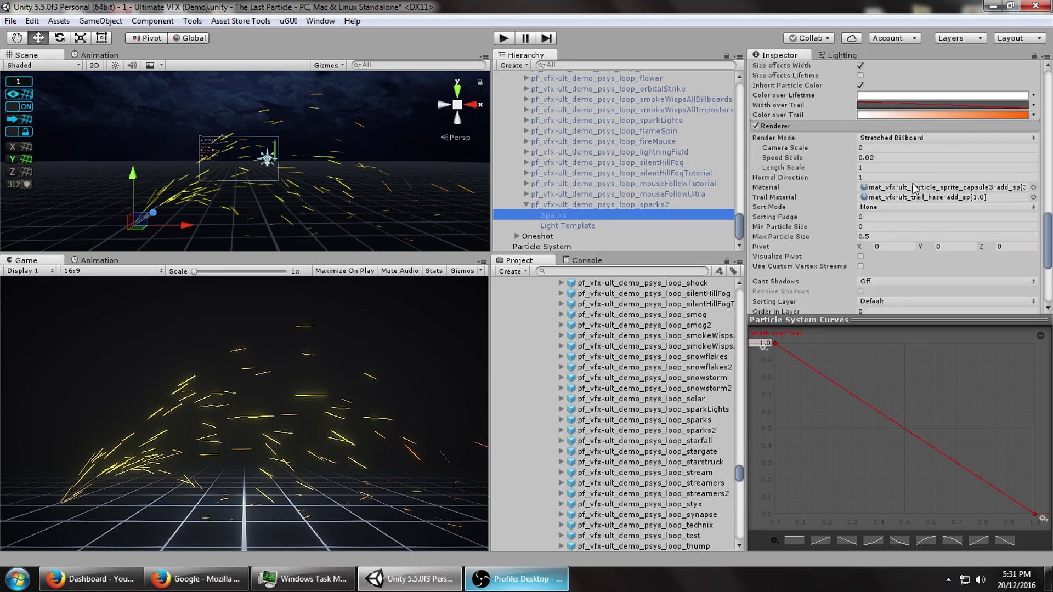
pyautogui.click(879, 161)
pyautogui.click(543, 247)
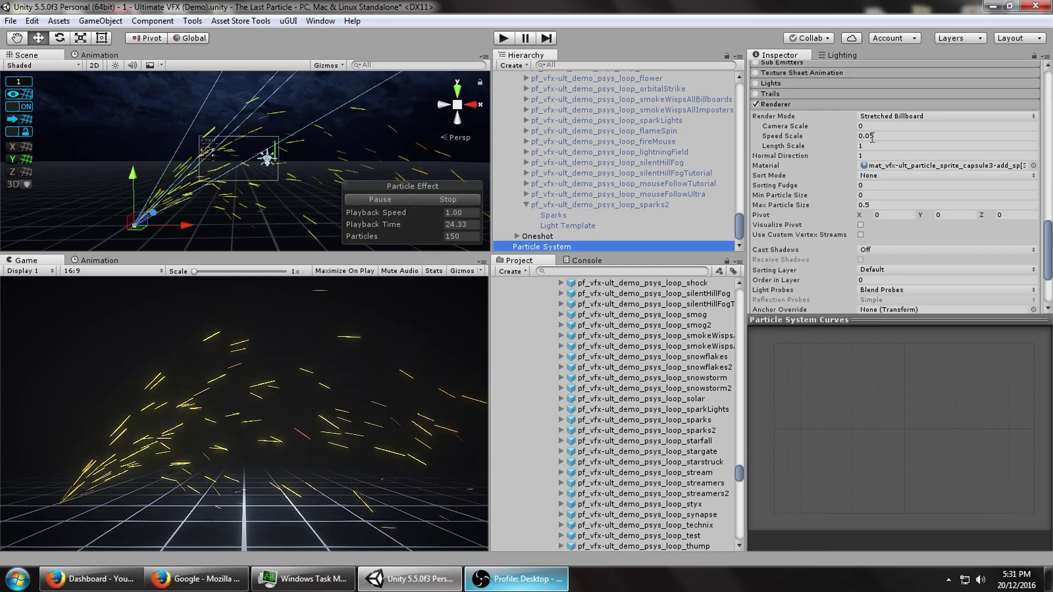
pyautogui.click(887, 136)
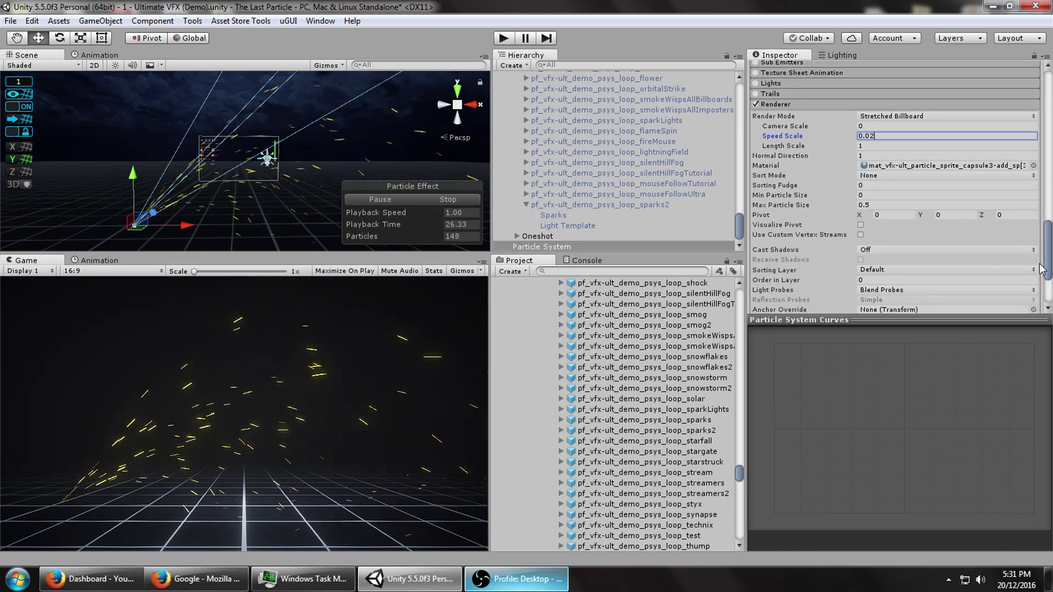
# Set the emission Rate over Time to 0 and add four bursts to the Particle System.
pyautogui.scroll(10, 894, 219)
pyautogui.scroll(5, 894, 187)
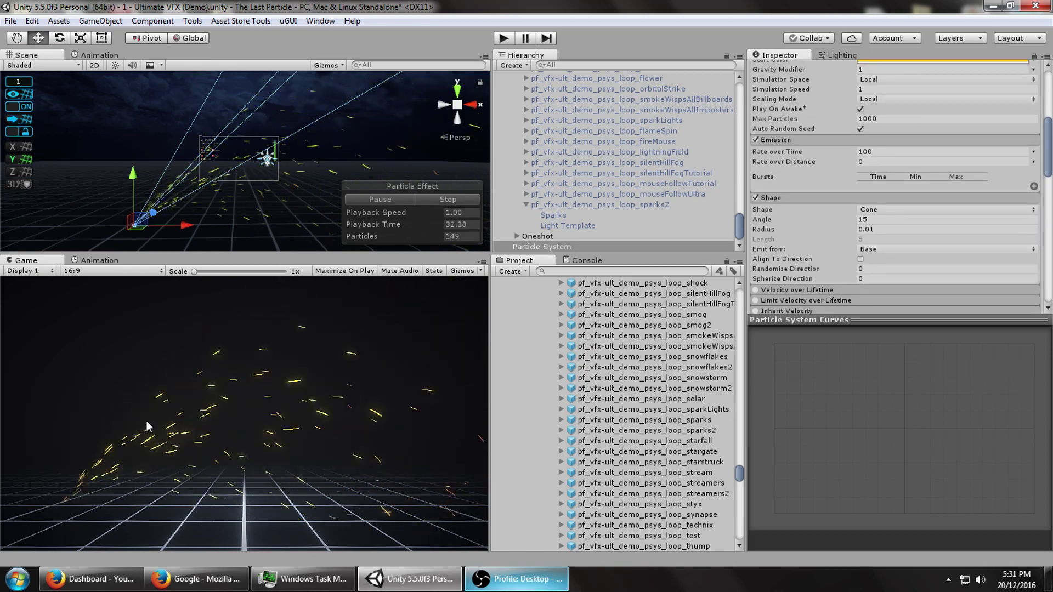
pyautogui.scroll(3, 894, 186)
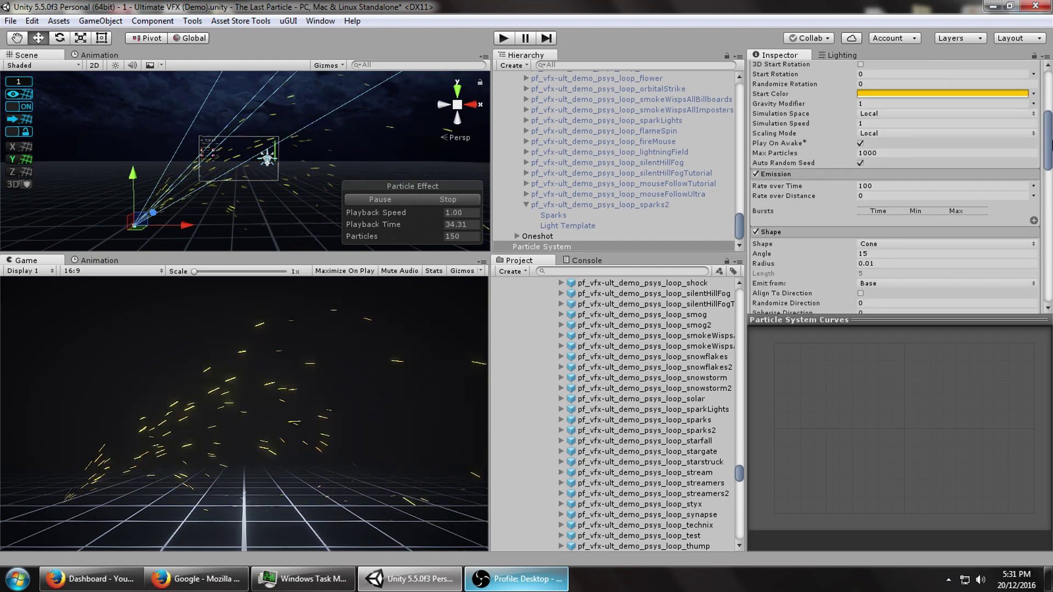
pyautogui.moveTo(1051, 141); pyautogui.dragTo(1051, 147)
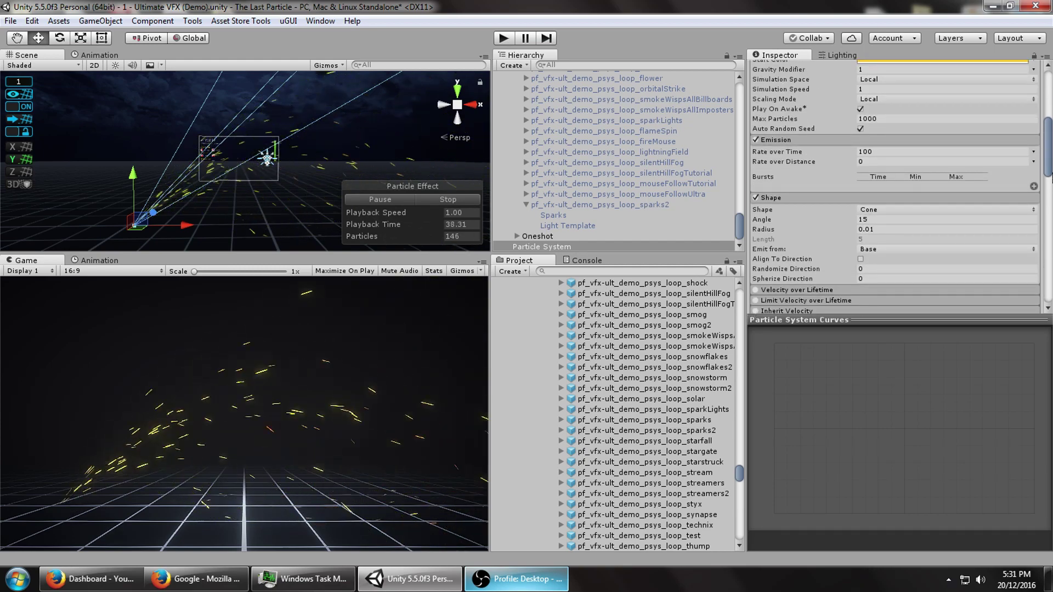
pyautogui.scroll(2, 1050, 142)
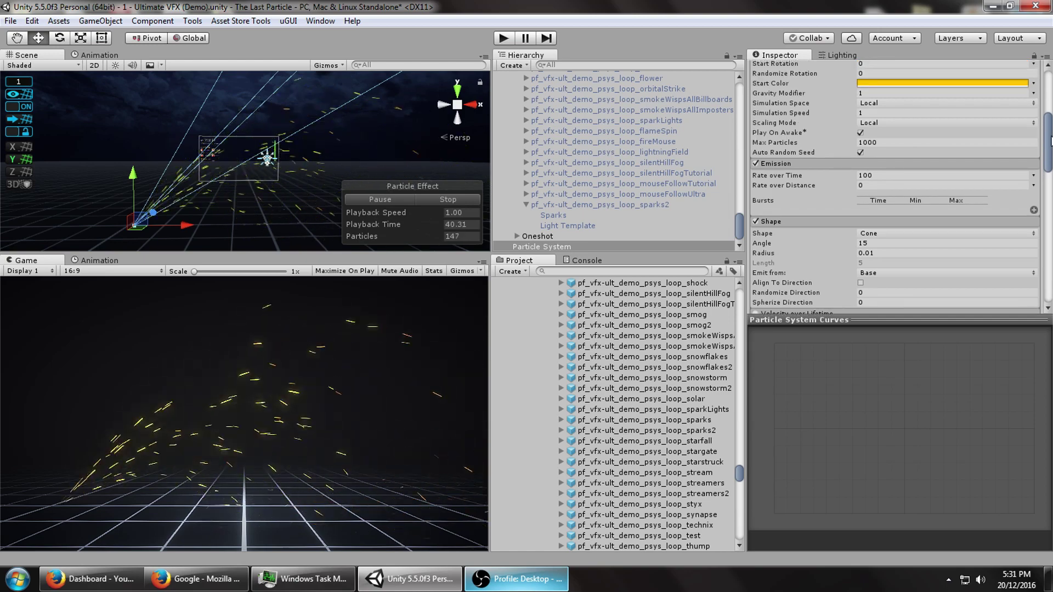
pyautogui.scroll(1, 1050, 141)
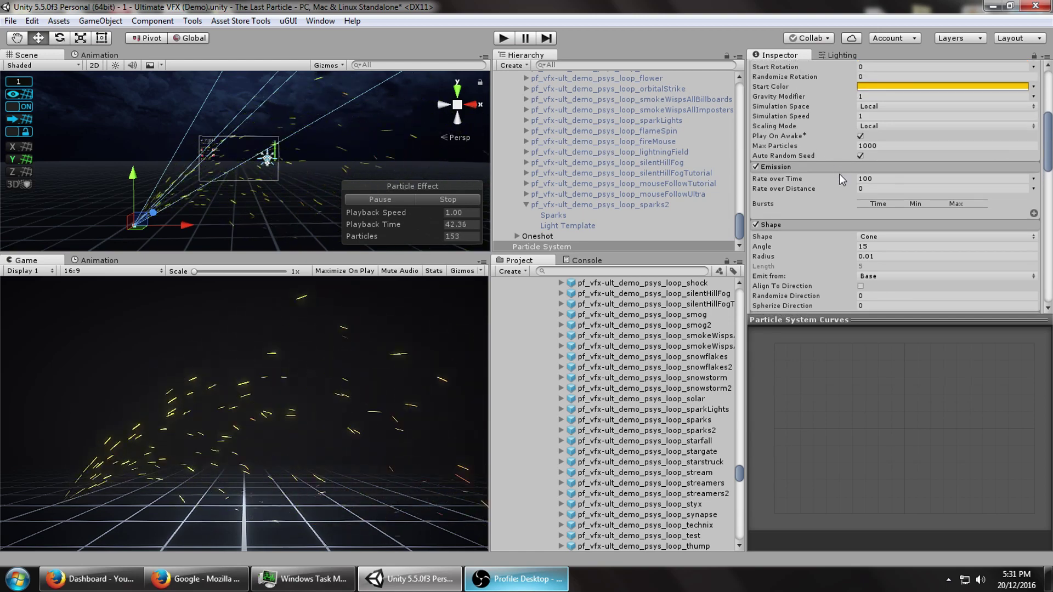
pyautogui.click(877, 179)
pyautogui.write('0')
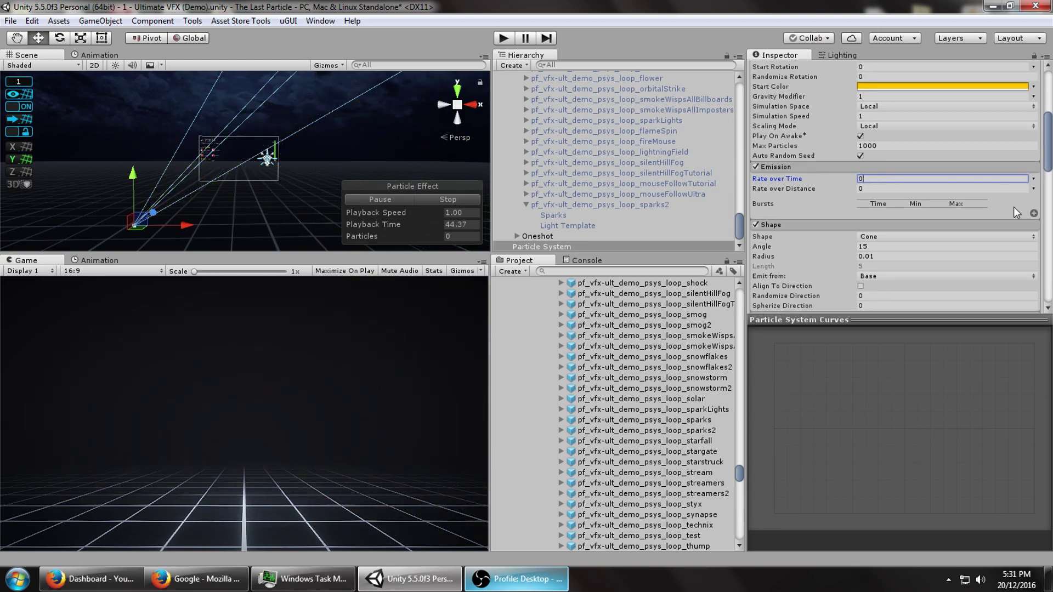
pyautogui.click(1034, 213)
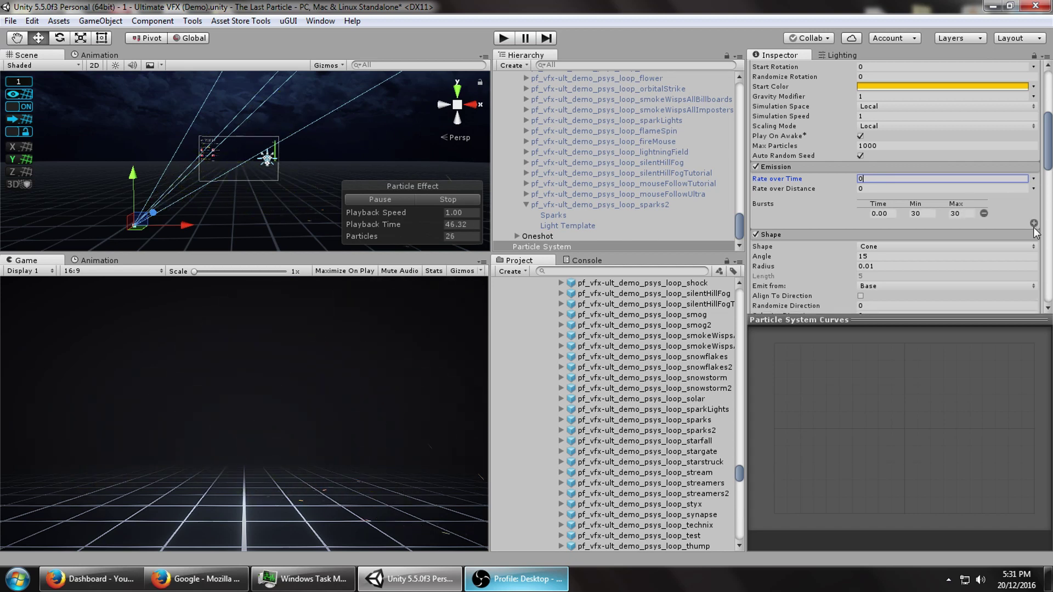
pyautogui.click(1033, 224)
pyautogui.click(1033, 234)
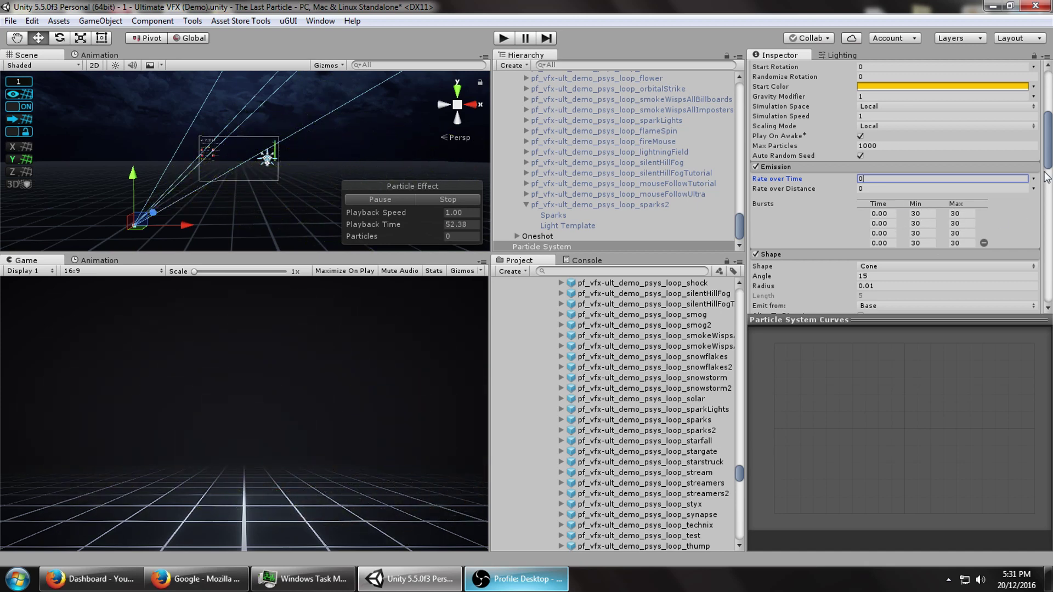
# Check the Particle System's duration and looping settings against its burst list, and restart the particle preview.
pyautogui.scroll(5, 958, 110)
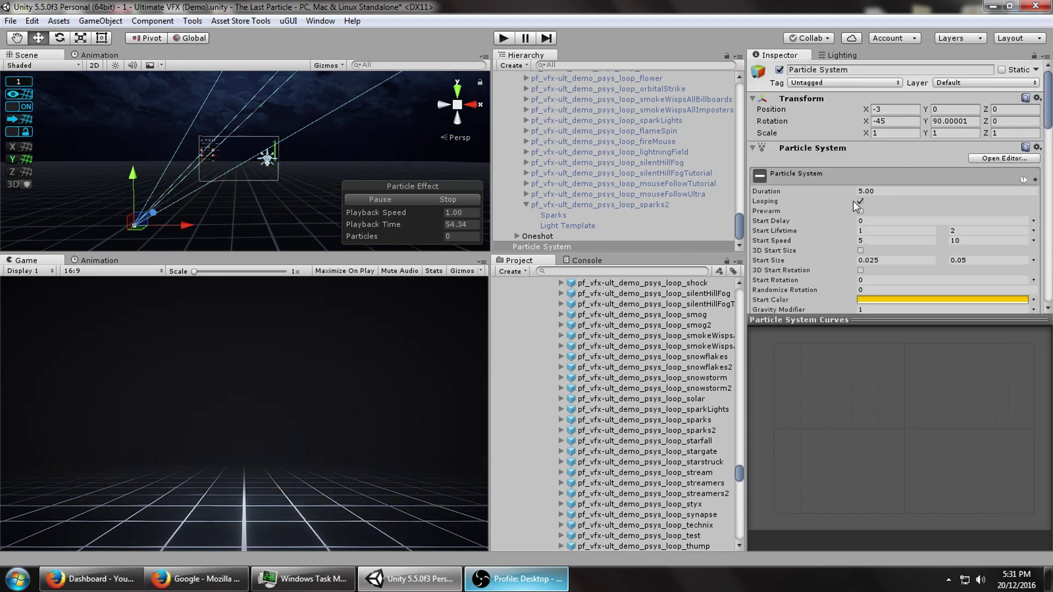
pyautogui.scroll(-5, 966, 104)
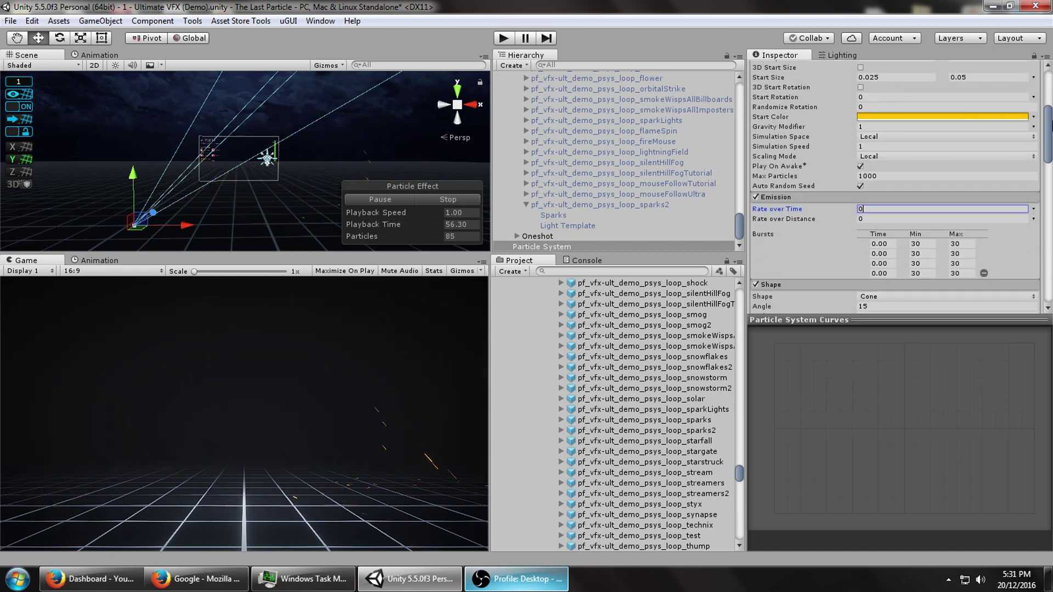
pyautogui.scroll(-3, 789, 215)
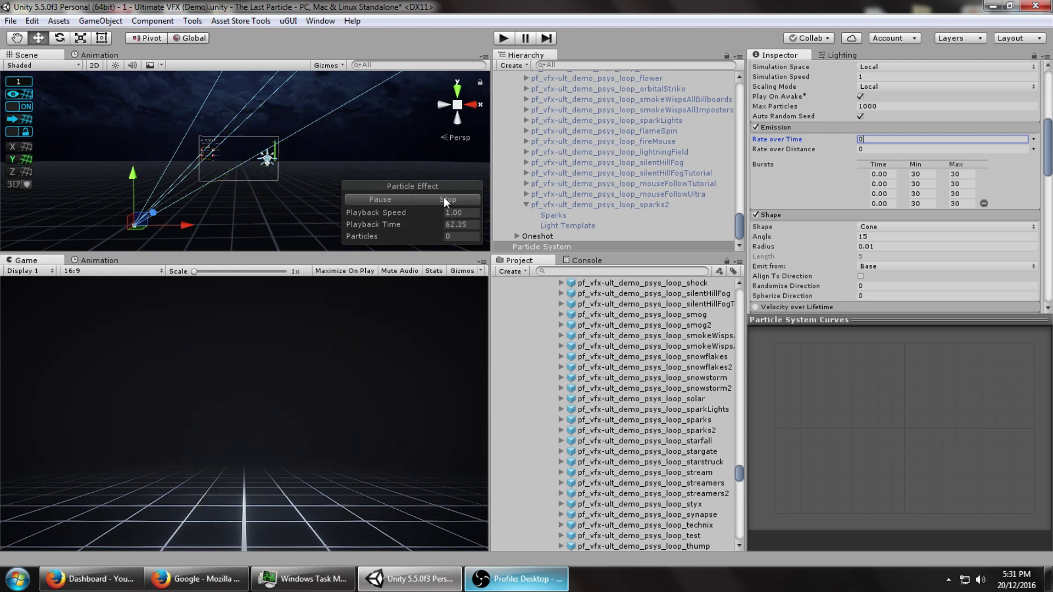
pyautogui.click(403, 198)
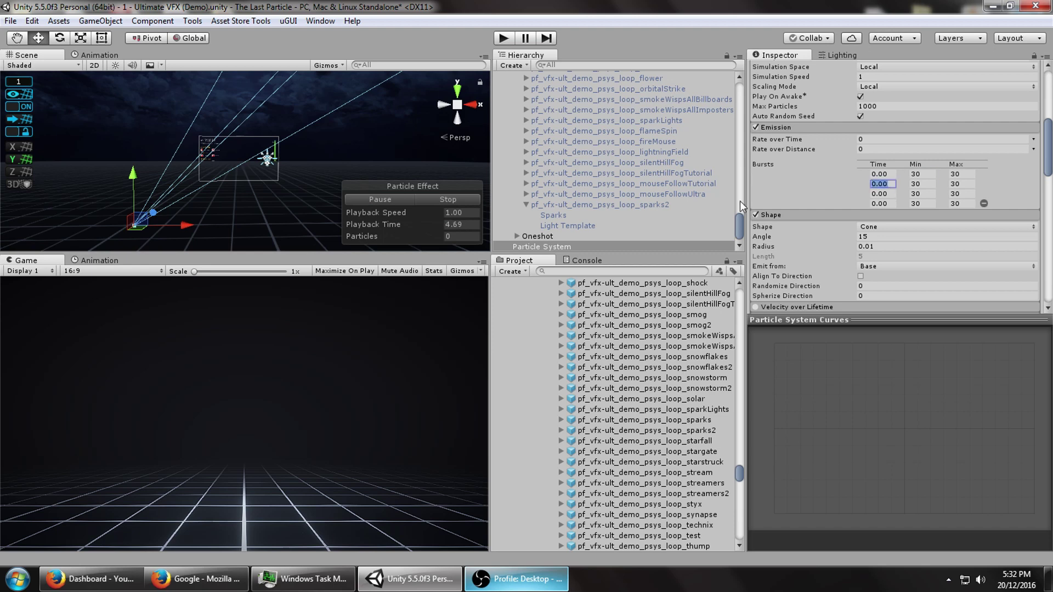
# Check the burst list of the reference Sparks system, and set the new system's last three burst times to 2, 2.25 and 3.
pyautogui.click(604, 216)
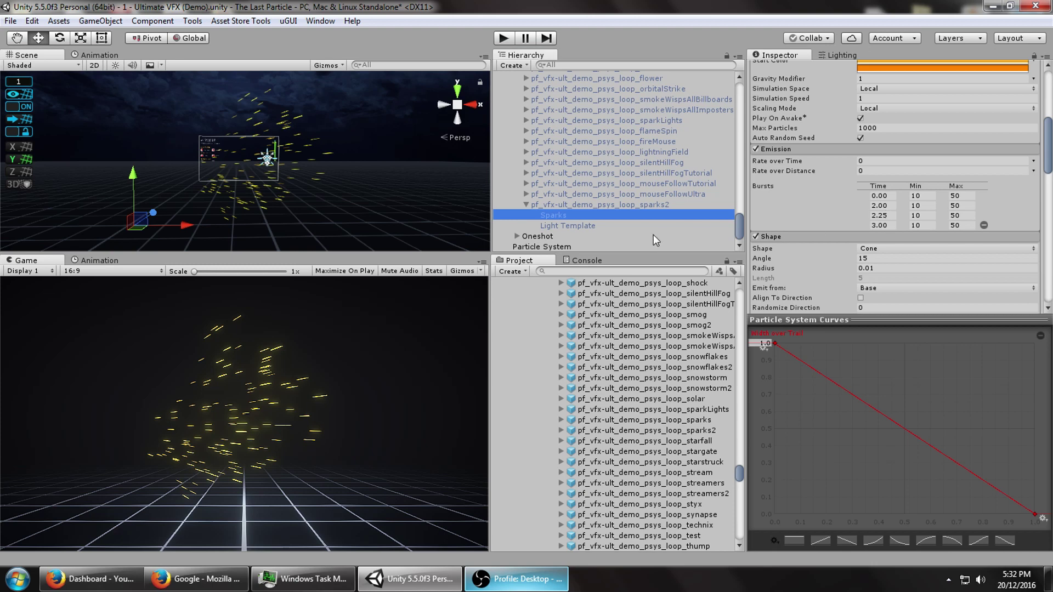
pyautogui.click(566, 244)
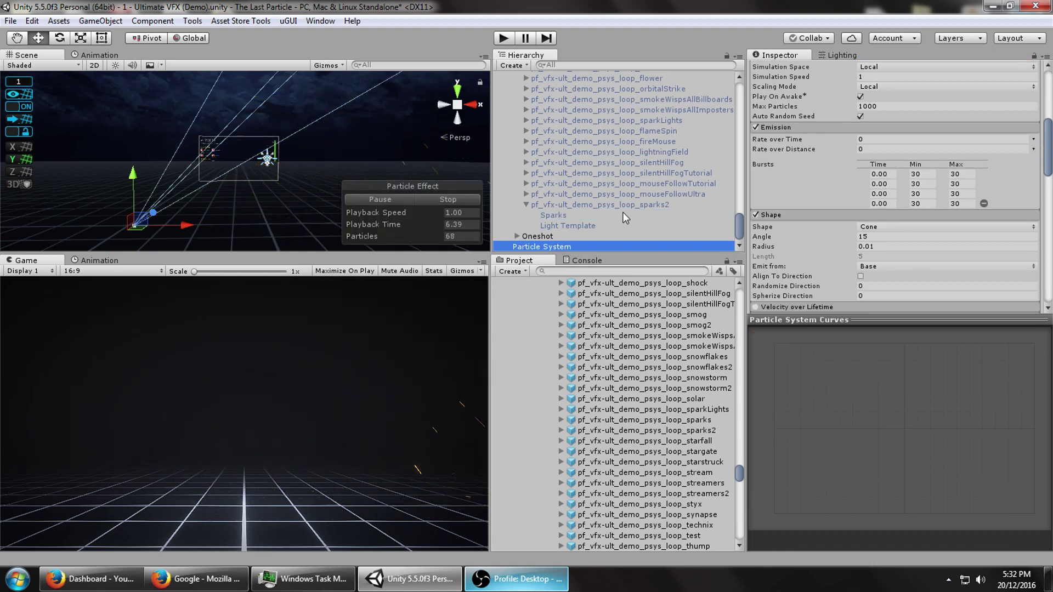
pyautogui.click(888, 174)
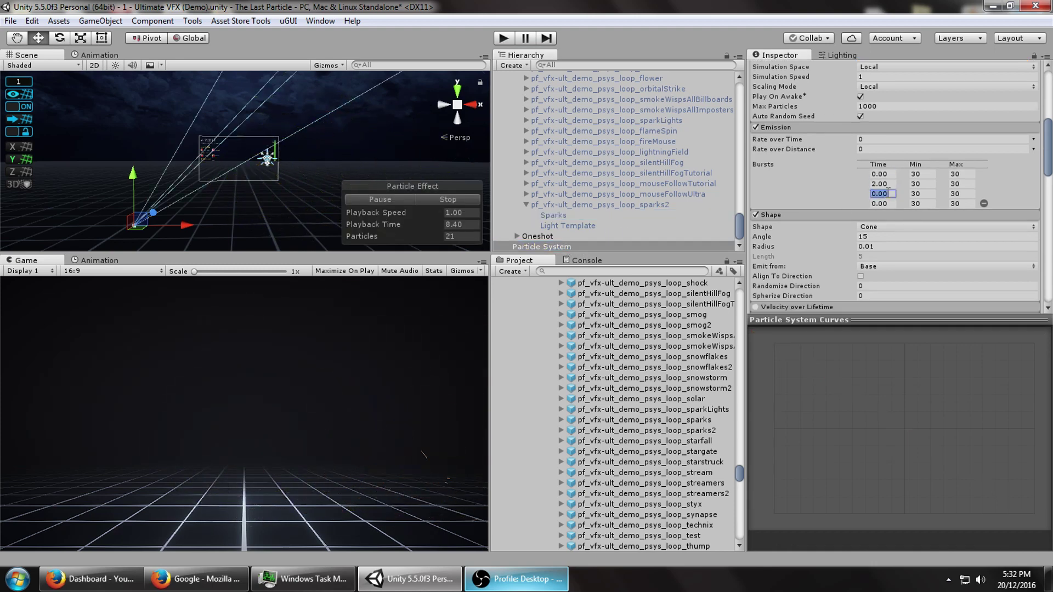
pyautogui.click(890, 204)
pyautogui.write('3')
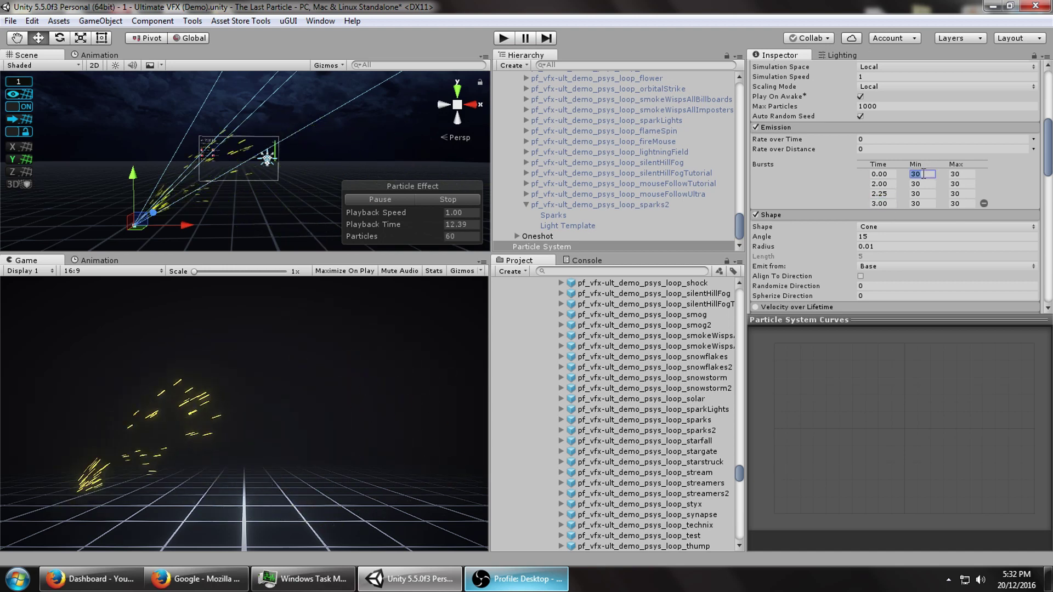
# Set the minimum particle count to 10 and the maximum to 50 for all four bursts.
pyautogui.write('1')
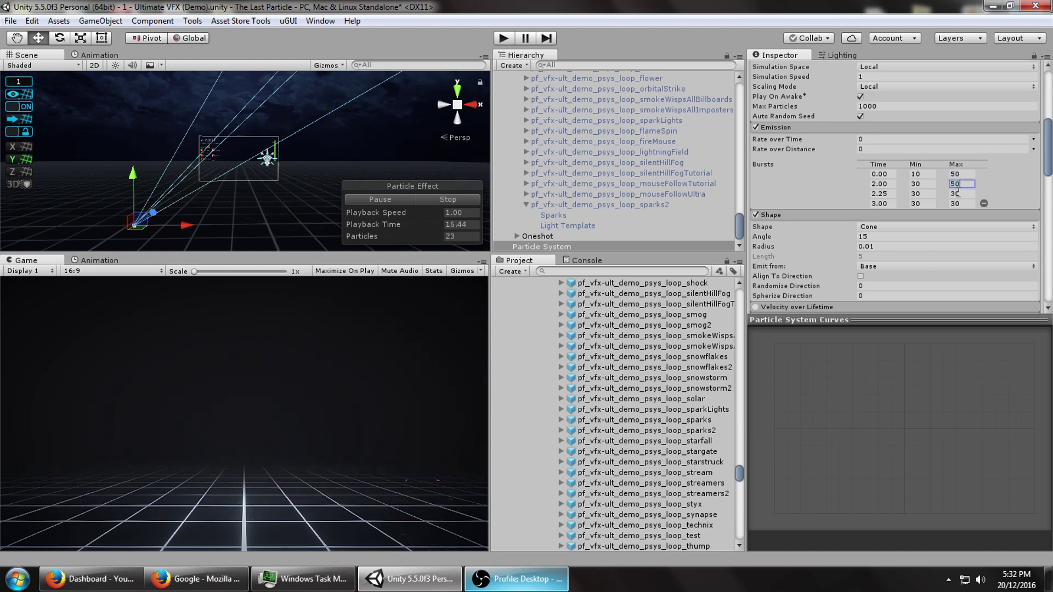
pyautogui.write('50')
pyautogui.click(924, 176)
pyautogui.click(924, 186)
pyautogui.scroll(8, 872, 197)
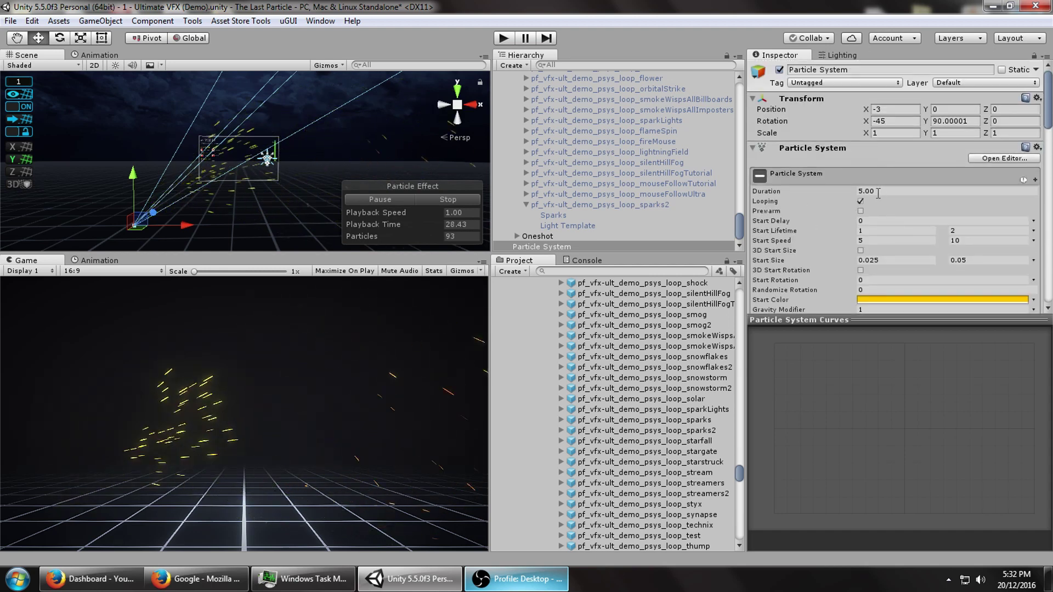
pyautogui.moveTo(1050, 116); pyautogui.dragTo(1049, 153)
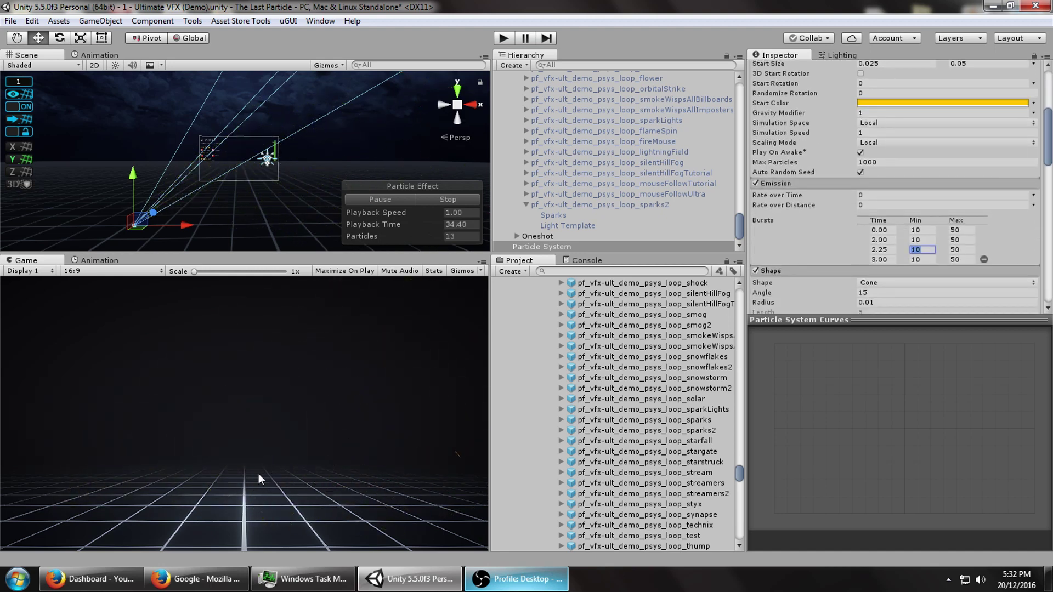
pyautogui.scroll(-3, 1030, 150)
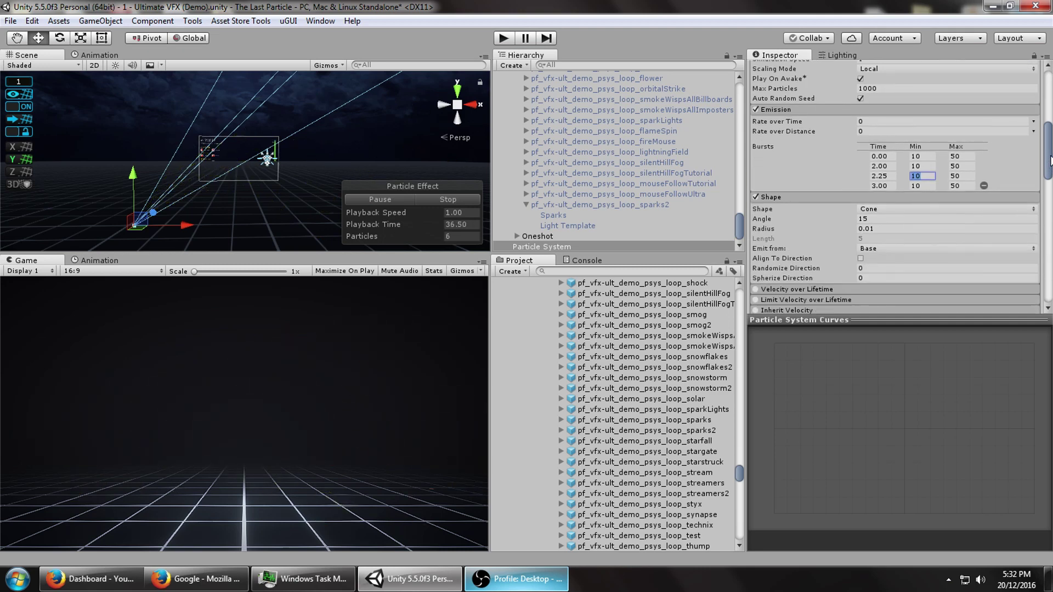
pyautogui.click(921, 167)
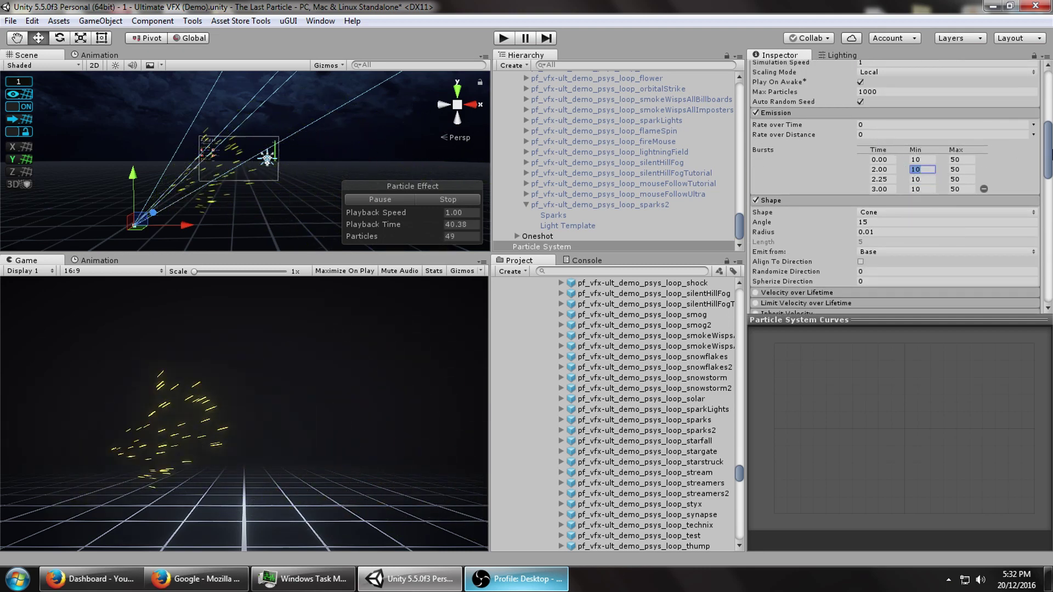
# Create a point light, reset its position to 0, 0, 0, and rename it Light Template.
pyautogui.scroll(-2, 877, 137)
pyautogui.scroll(-10, 893, 186)
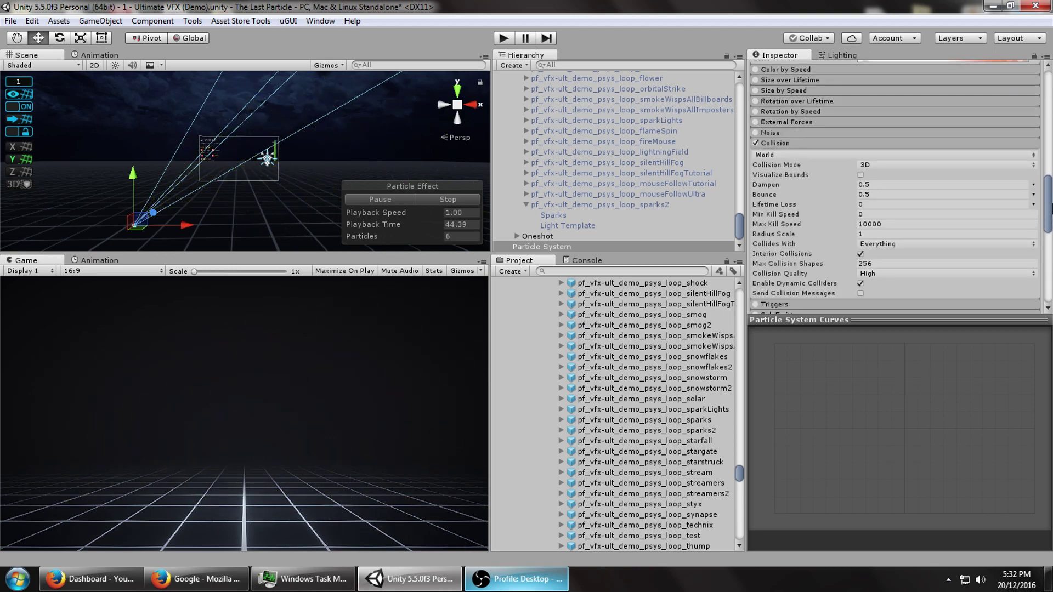
pyautogui.scroll(-4, 894, 186)
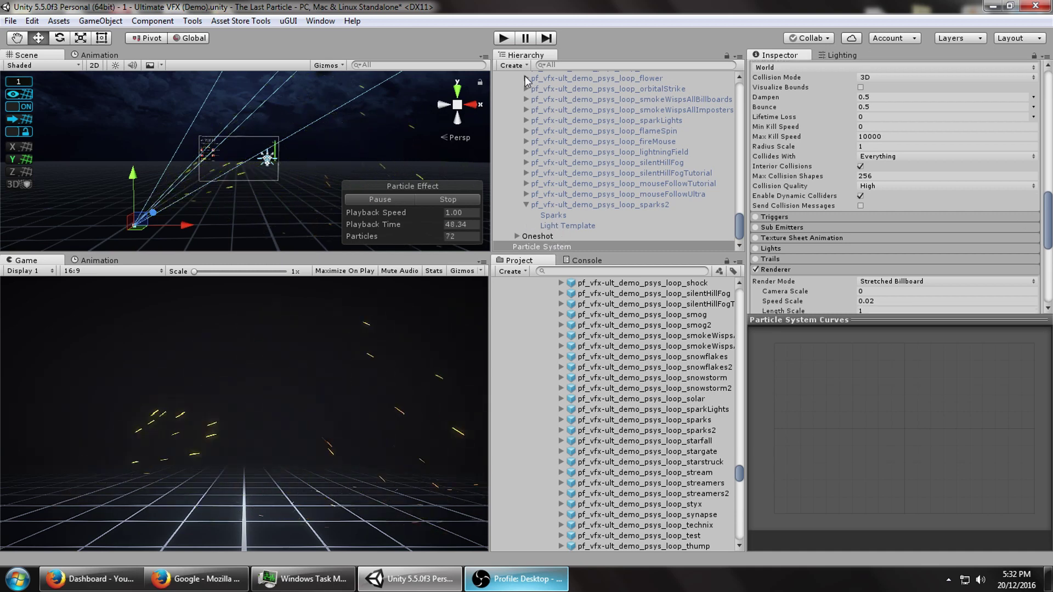
pyautogui.click(512, 65)
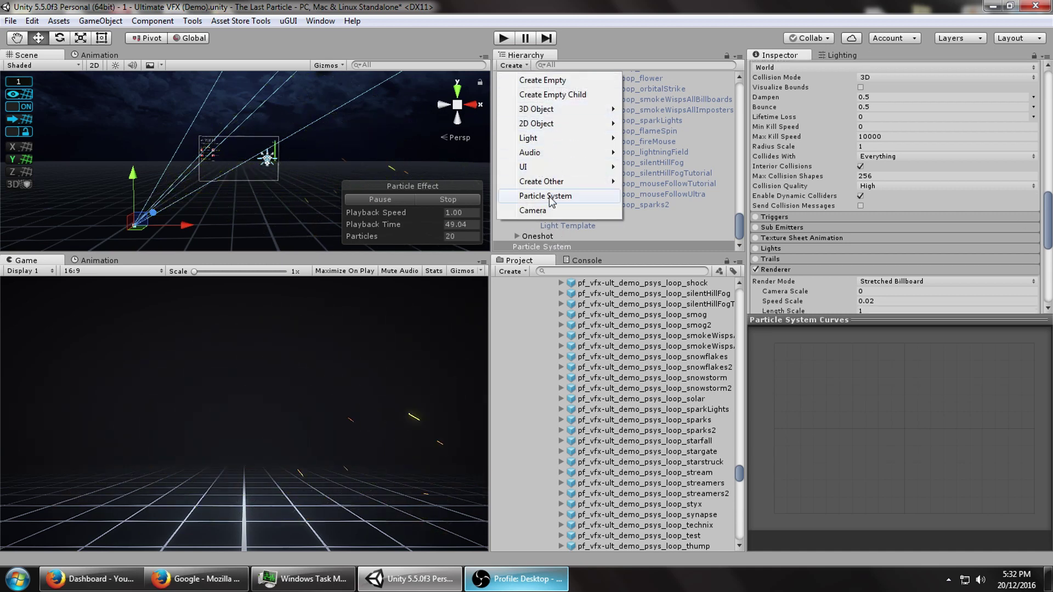
pyautogui.moveTo(549, 141)
pyautogui.click(639, 150)
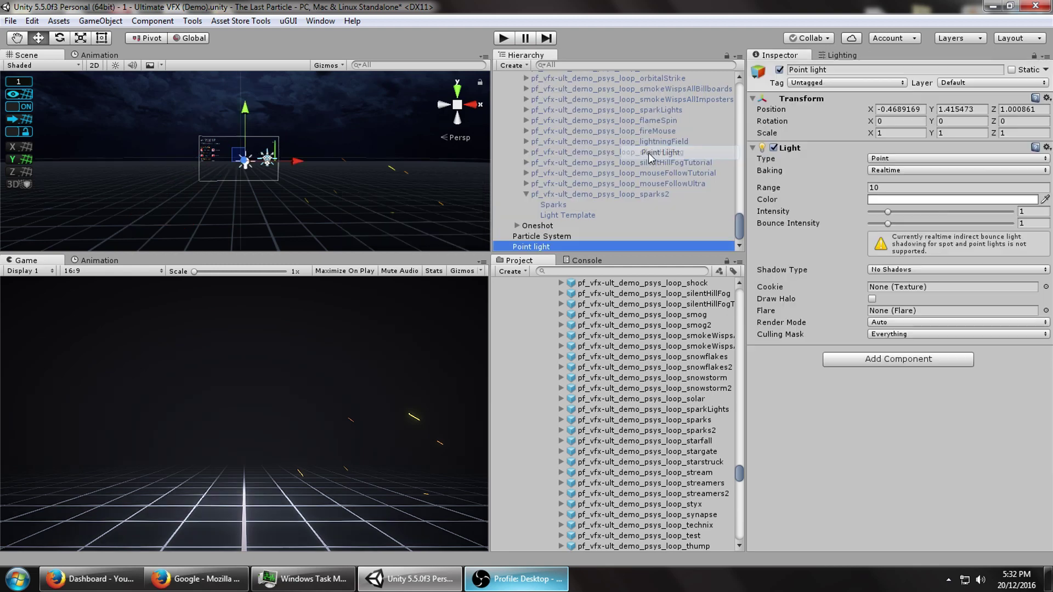
pyautogui.click(1047, 98)
pyautogui.click(995, 110)
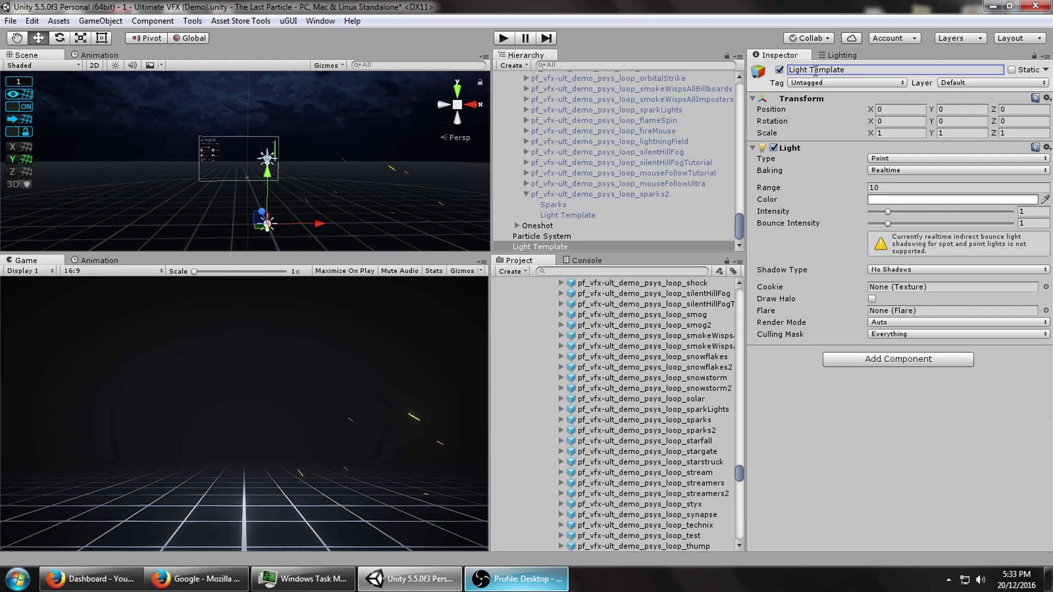
# Enable the Particle System's Lights module with Light Template as its light, and set the Ratio to 0.25.
pyautogui.click(542, 236)
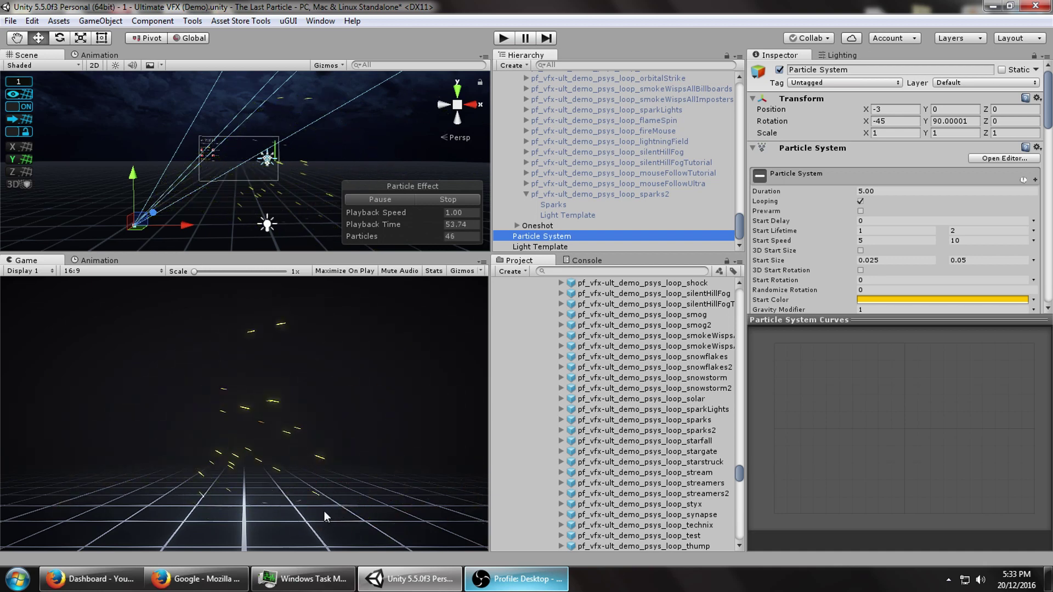
pyautogui.moveTo(1047, 87); pyautogui.dragTo(1051, 215)
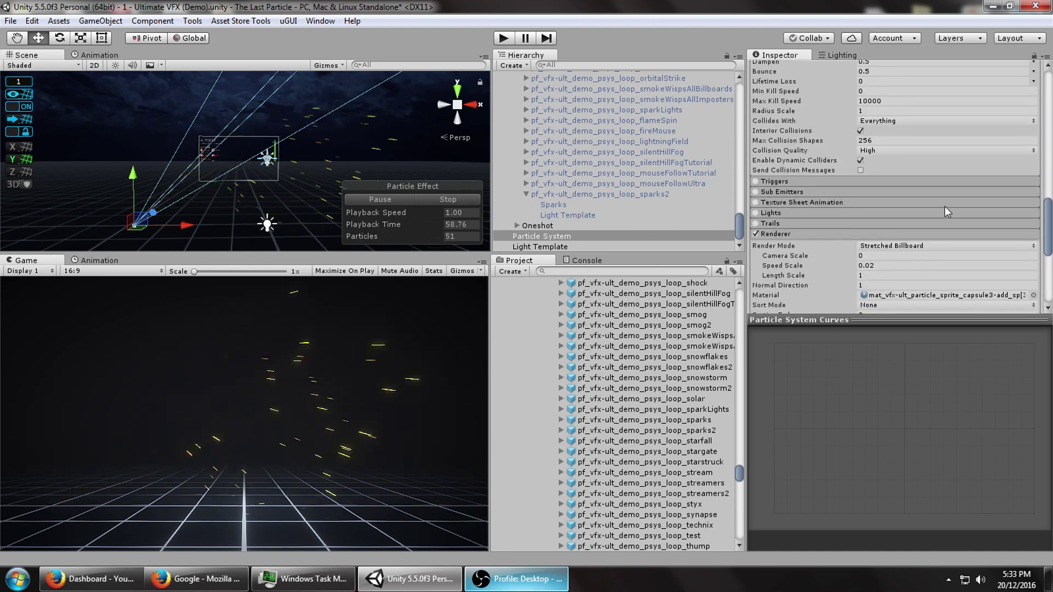
pyautogui.click(770, 213)
pyautogui.scroll(-10, 878, 192)
pyautogui.scroll(5, 880, 190)
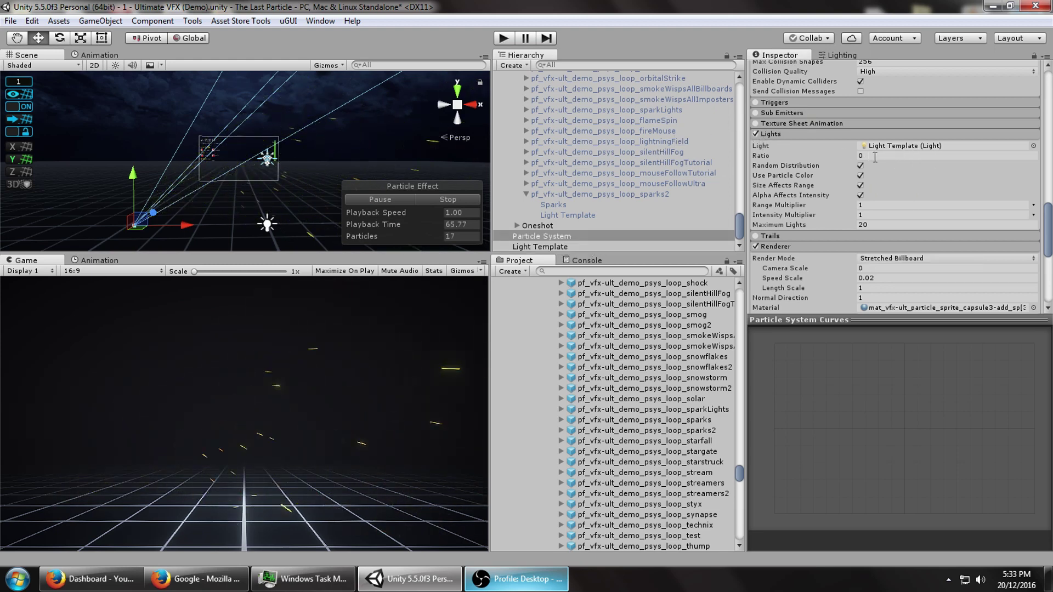
pyautogui.write('.25')
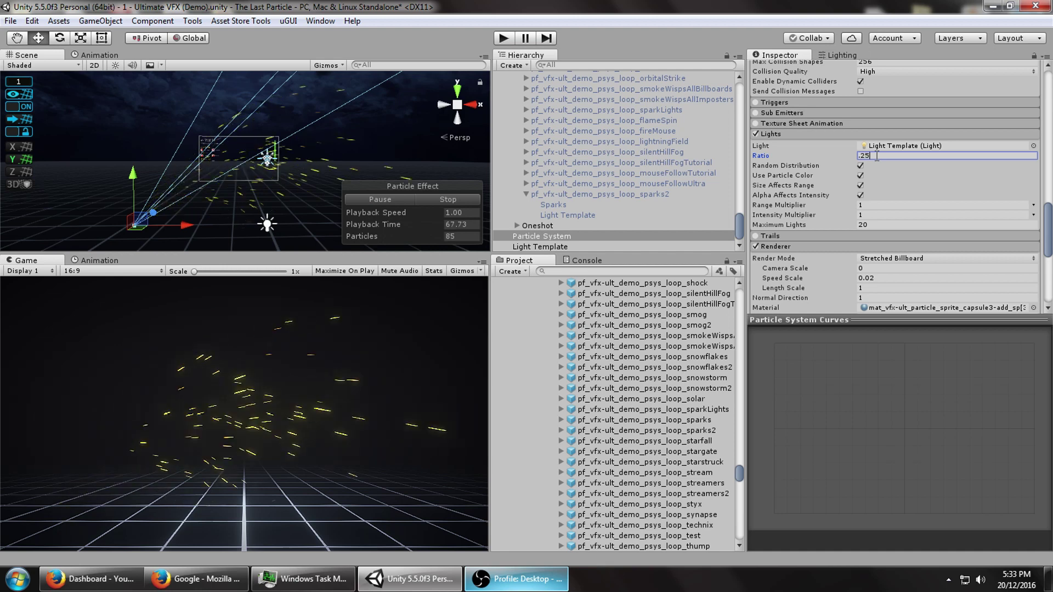
# Restart the effect preview and set the Lights module's Intensity Multiplier to 10.
pyautogui.click(877, 205)
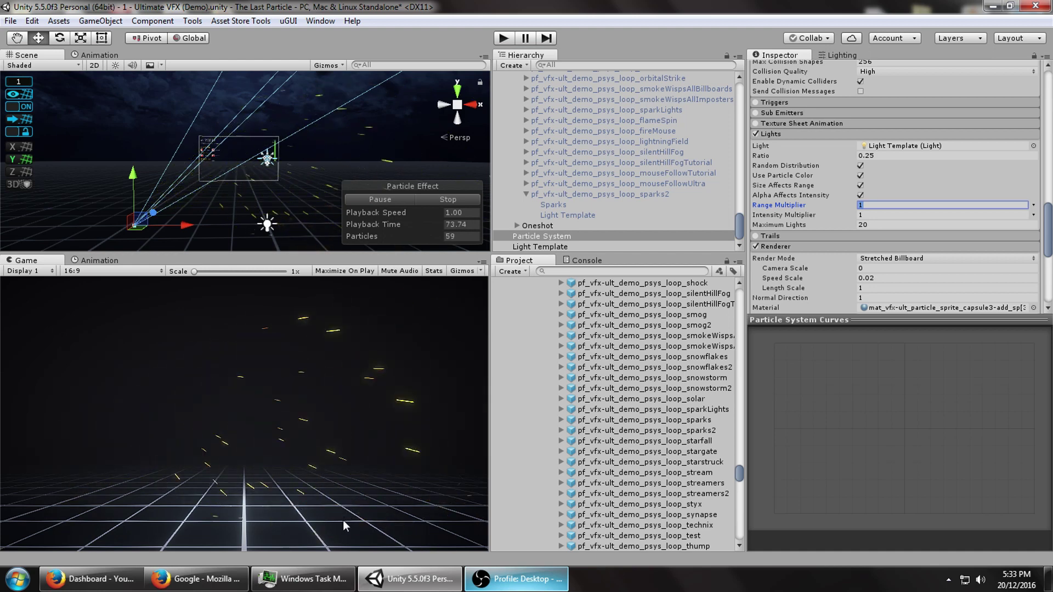
pyautogui.click(446, 200)
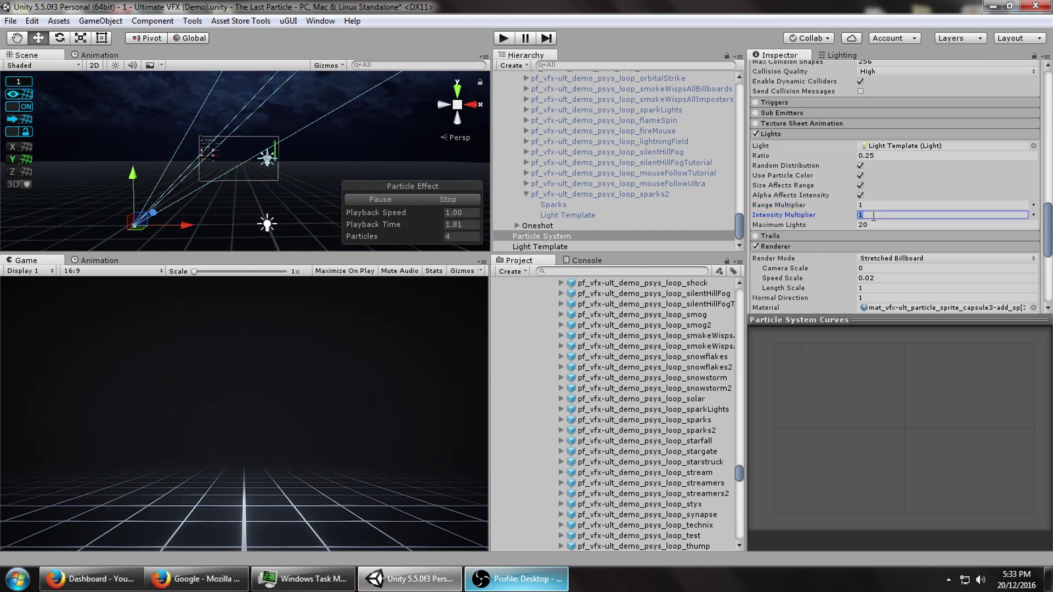
pyautogui.write('10')
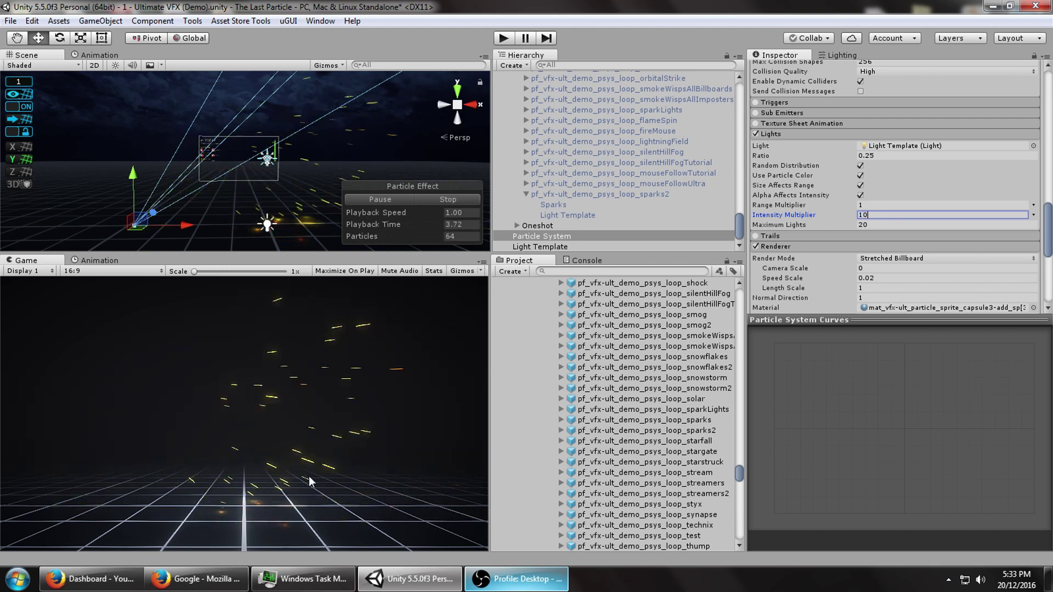
# Check the Lights settings of the reference Sparks system, and set the new Particle System's light Range Multiplier to 1.5.
pyautogui.click(553, 204)
pyautogui.scroll(-6, 935, 206)
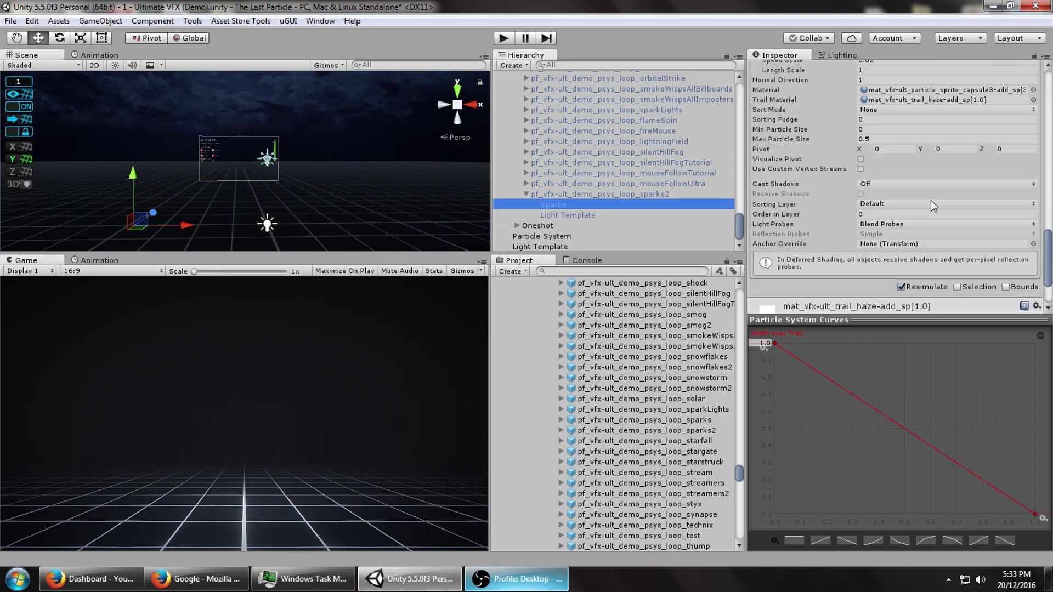
pyautogui.scroll(5, 935, 205)
pyautogui.click(799, 163)
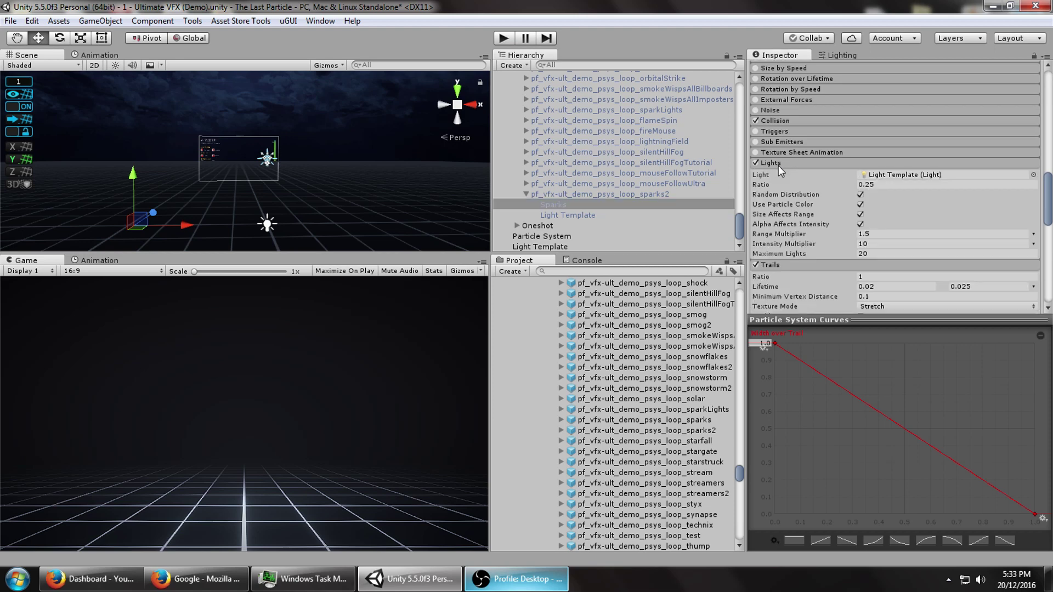
pyautogui.click(557, 236)
pyautogui.scroll(-3, 881, 221)
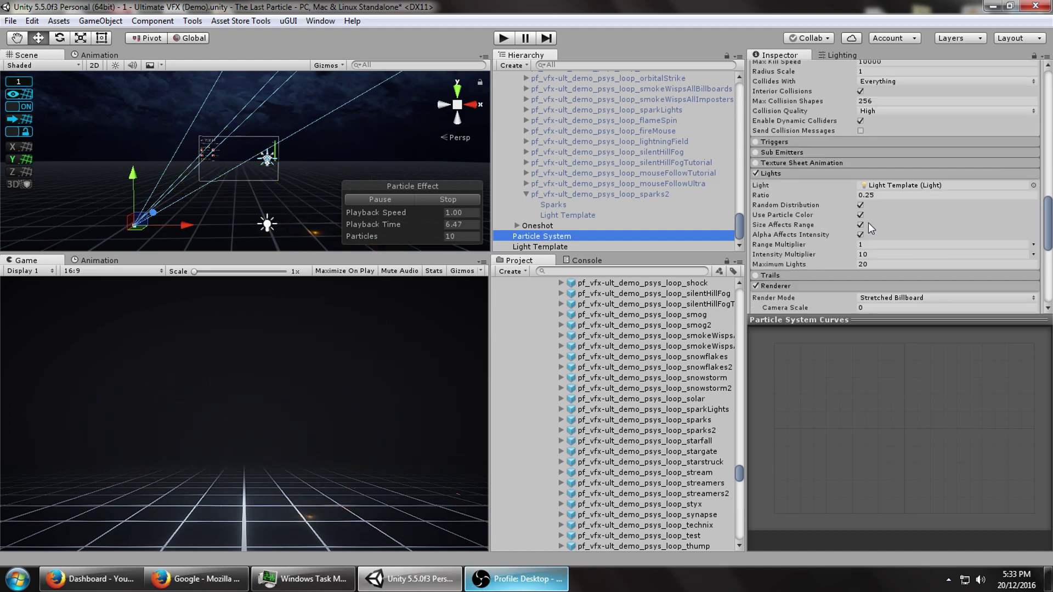
pyautogui.scroll(-3, 871, 227)
pyautogui.click(871, 166)
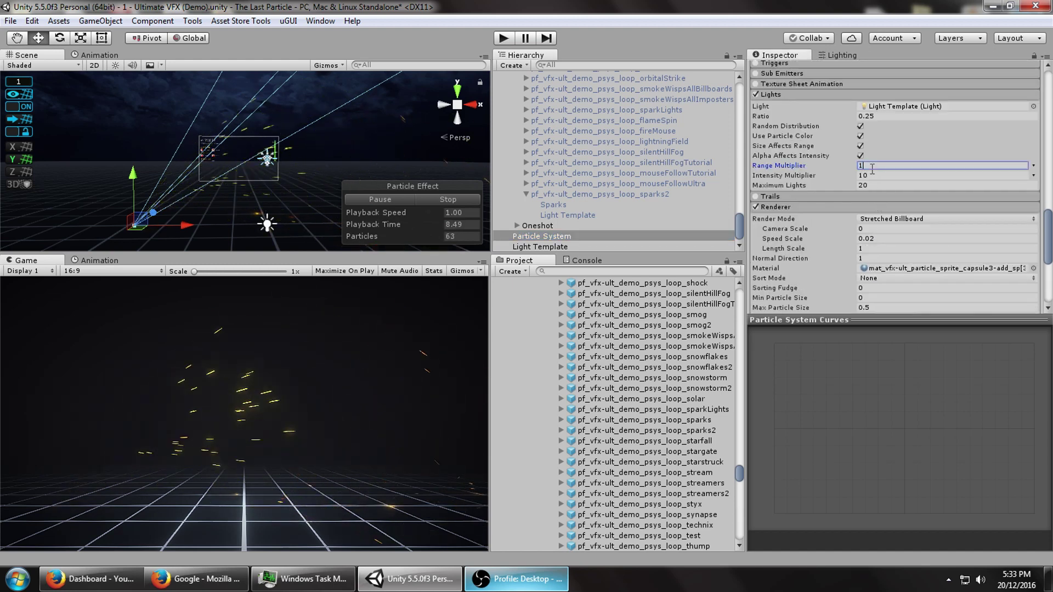
pyautogui.write('.5')
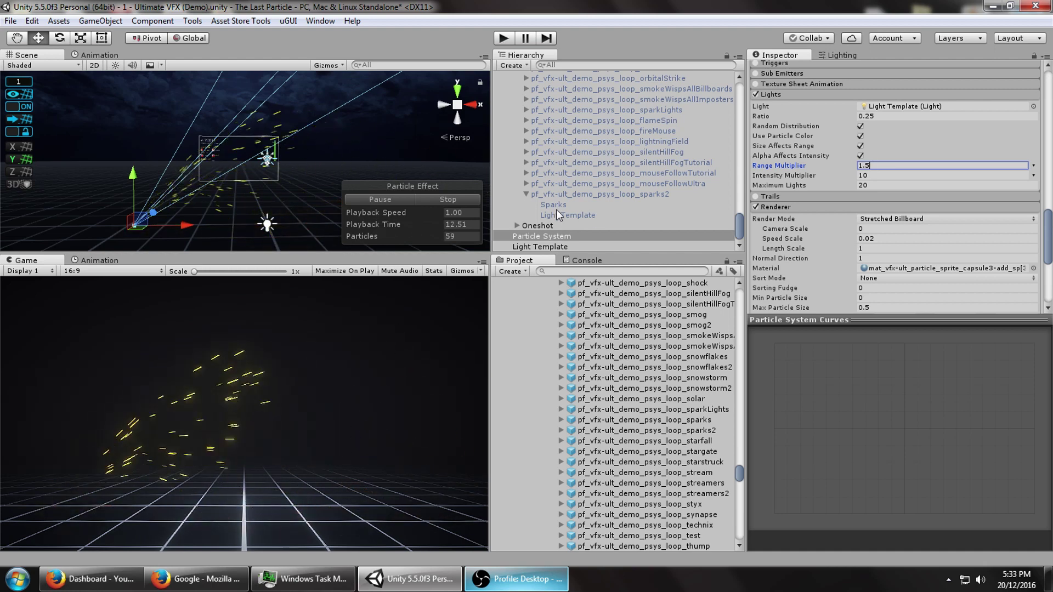
# Restart the particle effect preview to examine the lit sparks from the first burst.
pyautogui.click(430, 203)
pyautogui.click(430, 202)
pyautogui.click(393, 196)
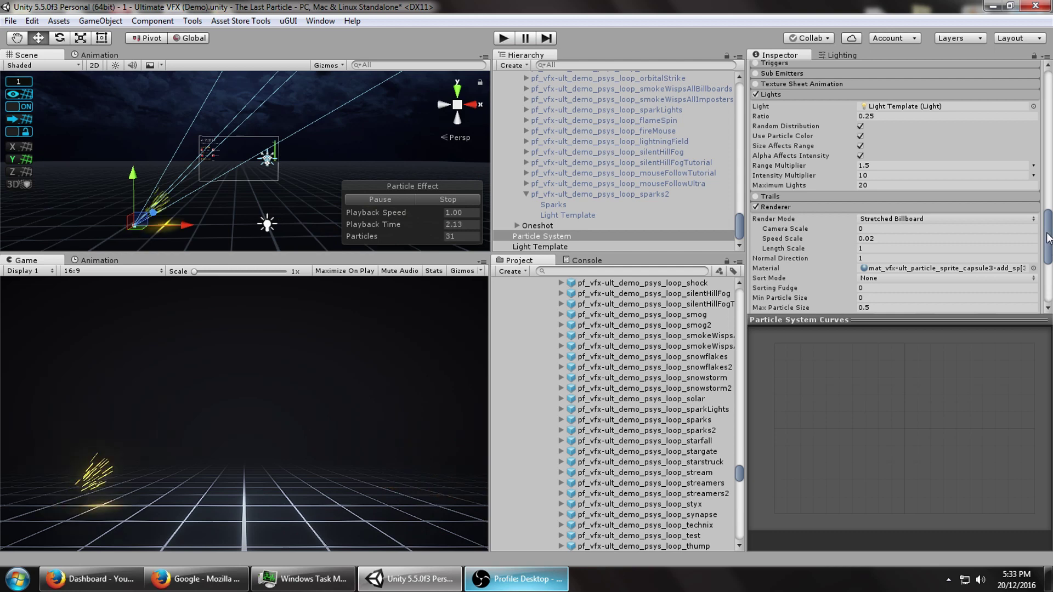
# Enable the Trails module on the new Particle System and expand its settings.
pyautogui.scroll(-3, 894, 187)
pyautogui.scroll(-1, 894, 186)
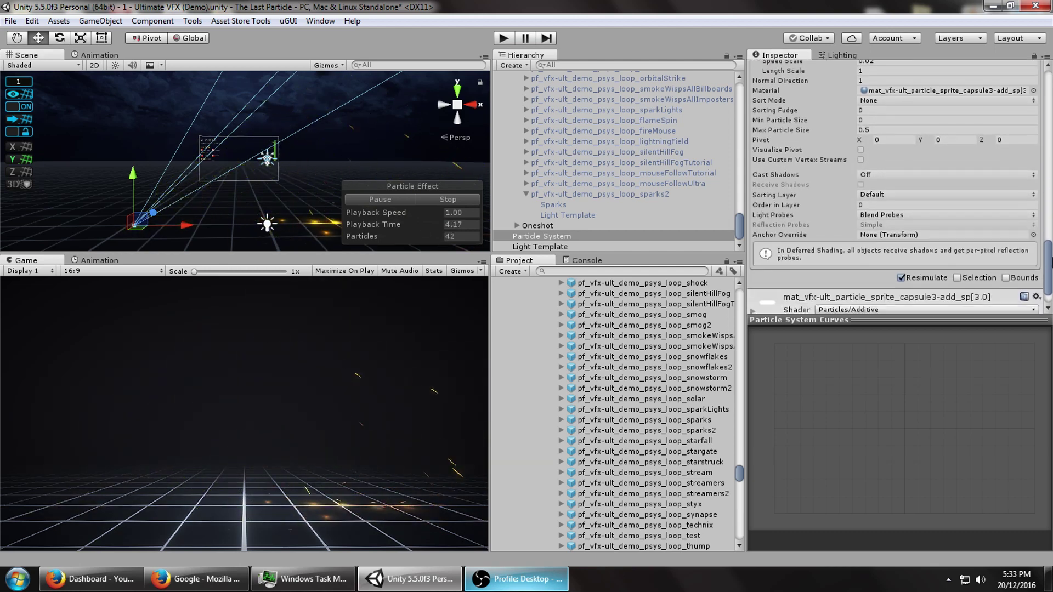
pyautogui.scroll(6, 884, 196)
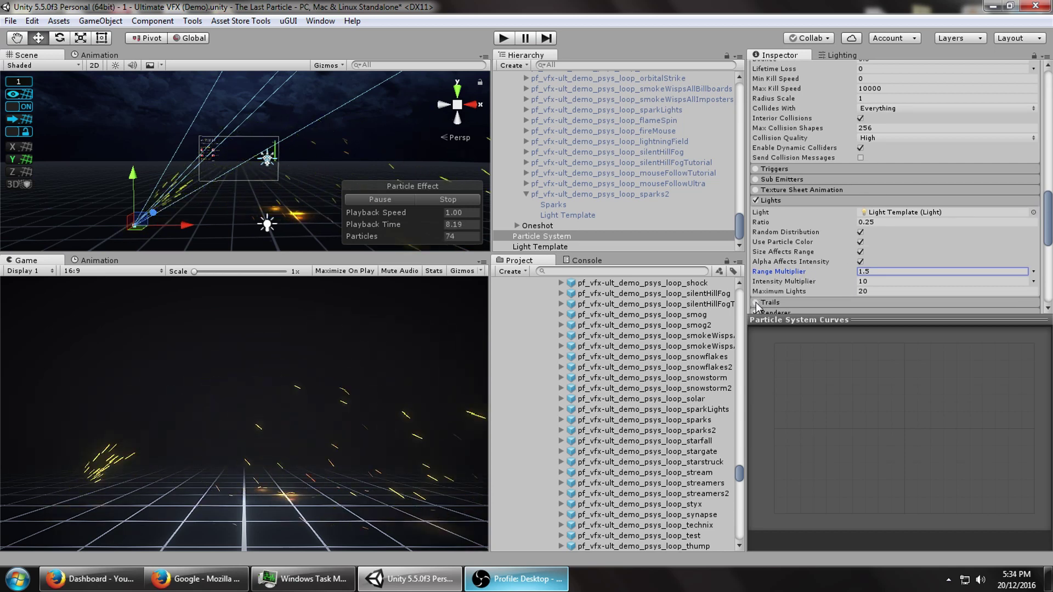
pyautogui.click(756, 302)
pyautogui.click(789, 304)
pyautogui.scroll(-3, 788, 305)
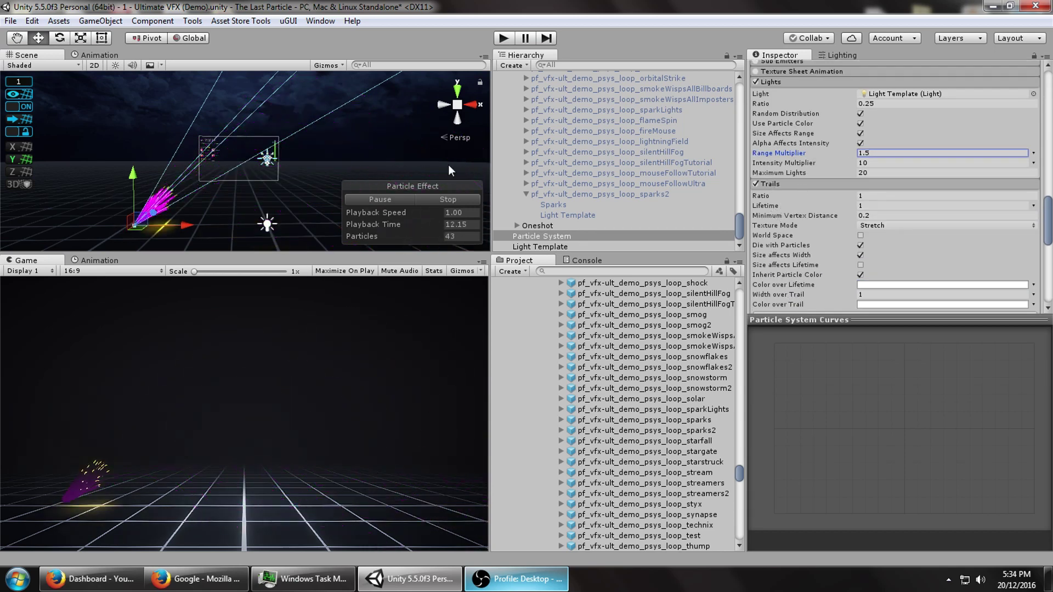
# Assign mat_vfx-ult_trail_haze-add_sp[3.0] as the Trail Material in the Renderer module.
pyautogui.keyDown('alt'); pyautogui.moveTo(254, 126); pyautogui.dragTo(353, 144); pyautogui.keyUp('alt')
pyautogui.moveTo(1047, 210); pyautogui.dragTo(1047, 270)
pyautogui.scroll(3, 987, 179)
pyautogui.scroll(3, 796, 172)
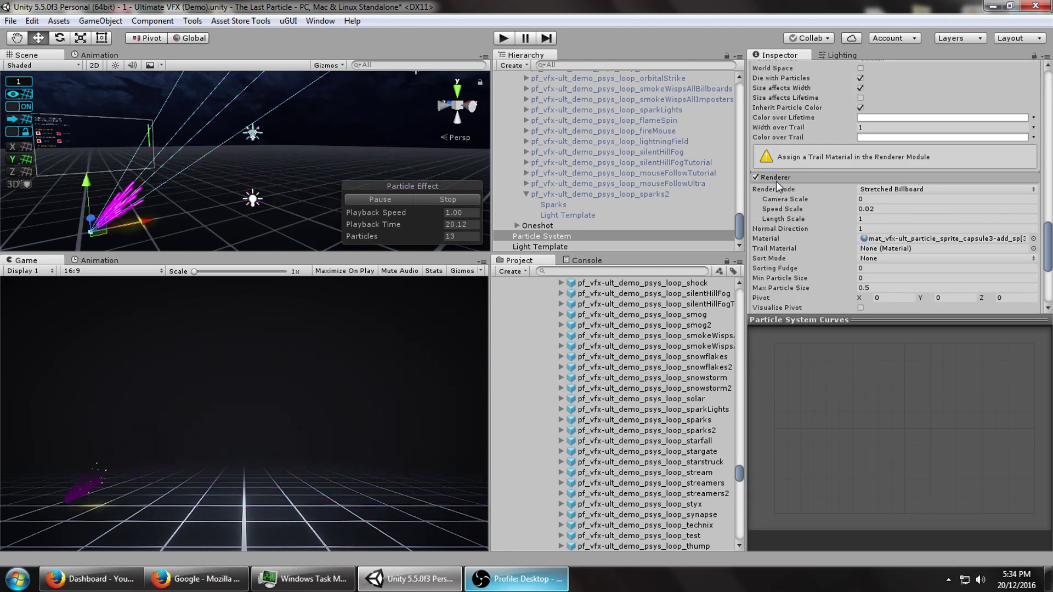
pyautogui.click(1033, 248)
pyautogui.write('trail')
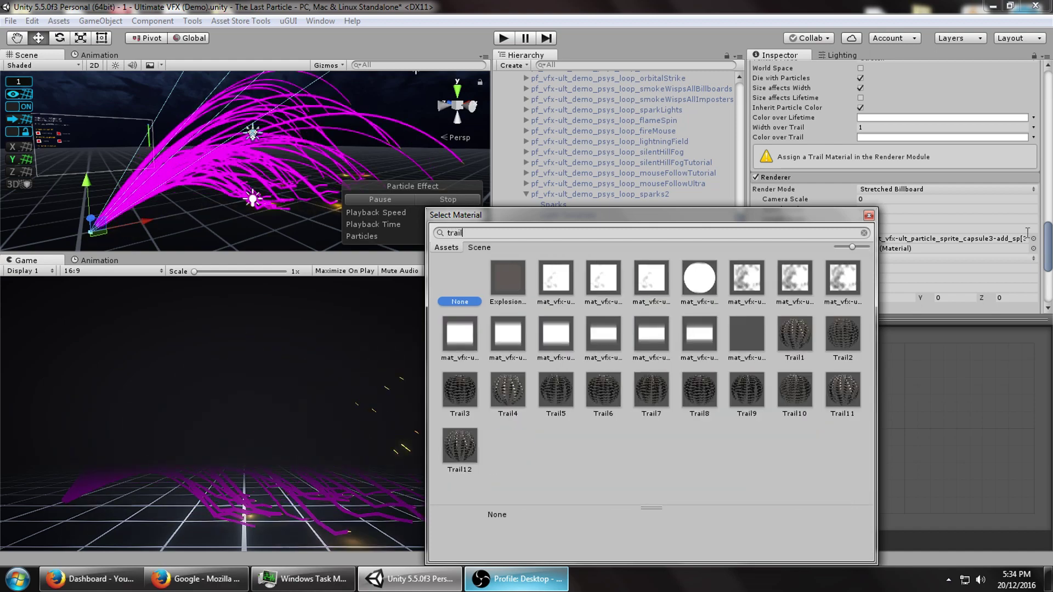
pyautogui.click(552, 281)
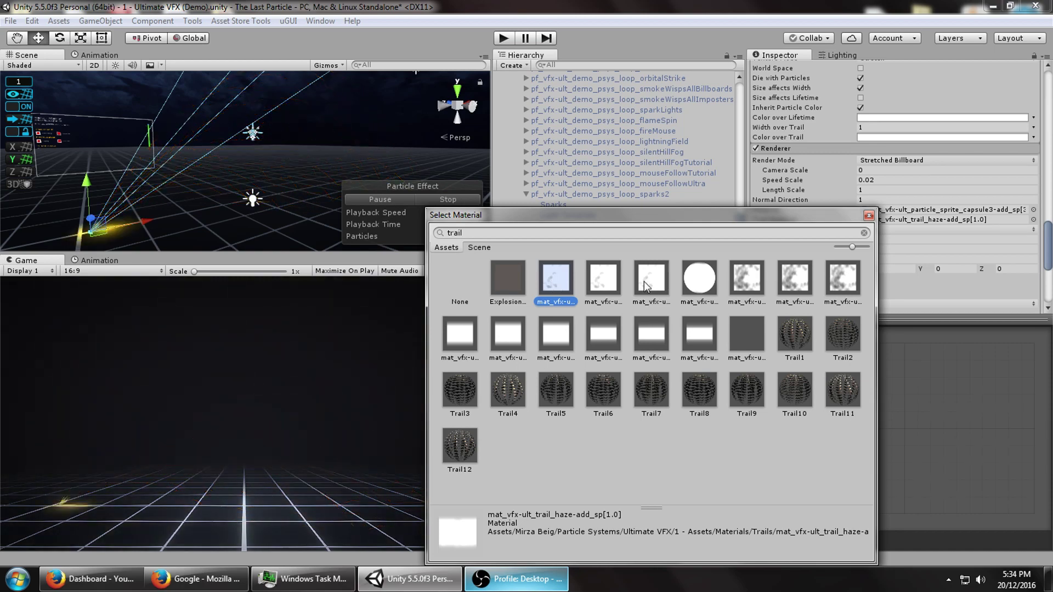
pyautogui.click(644, 281)
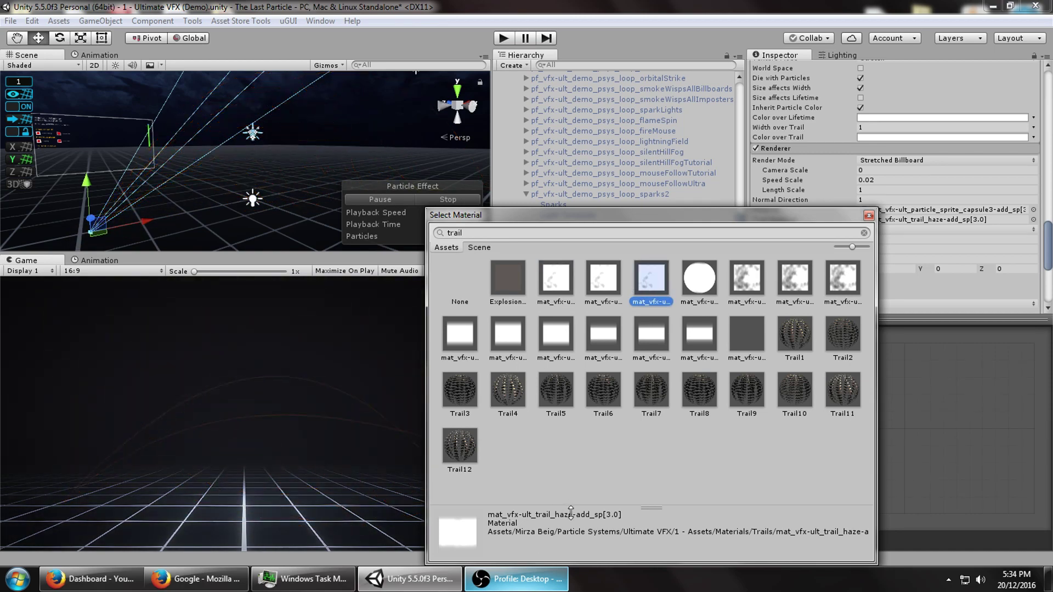
pyautogui.doubleClick(653, 283)
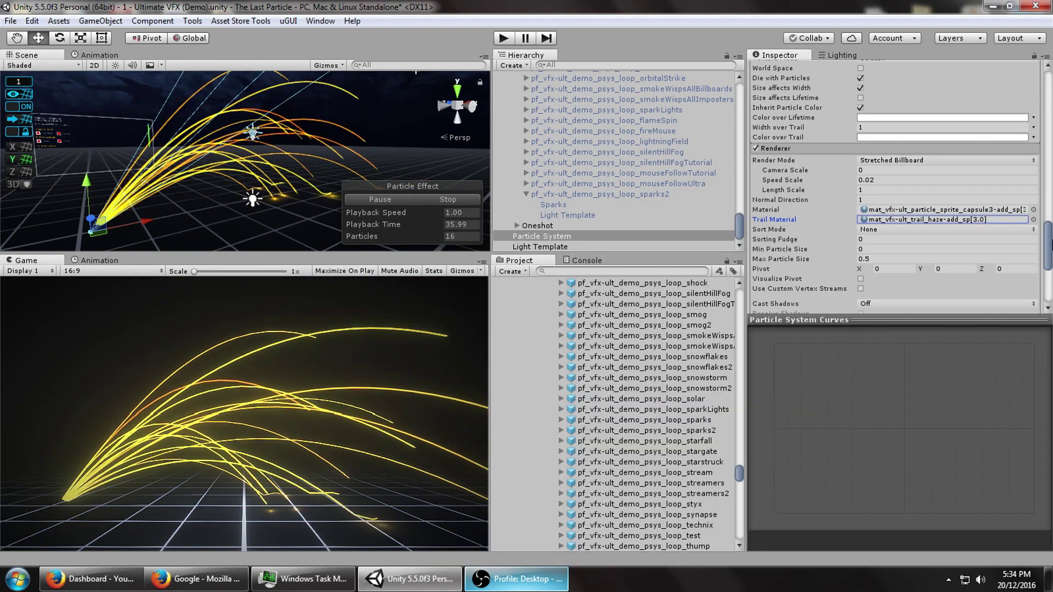
# Set the Lifetime in the Trails module to 0.2.
pyautogui.scroll(2, 893, 186)
pyautogui.scroll(1, 992, 165)
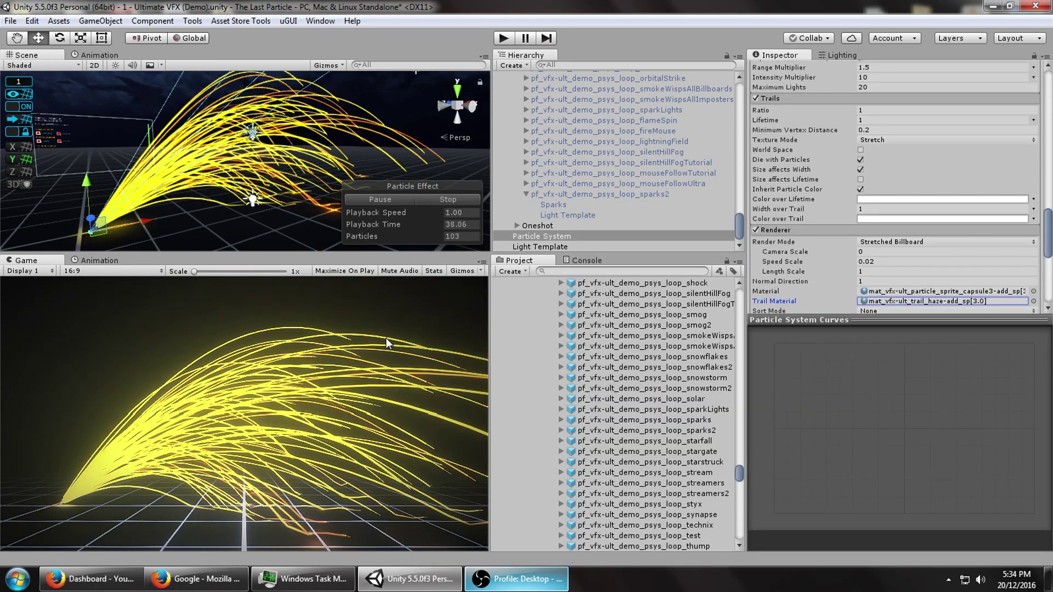
pyautogui.scroll(4, 992, 165)
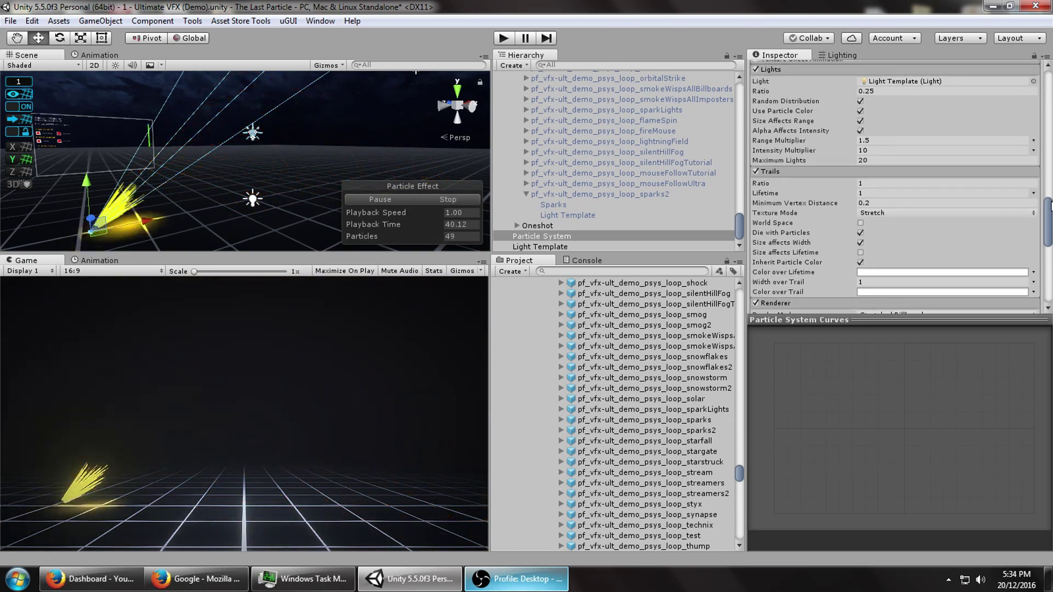
pyautogui.click(779, 218)
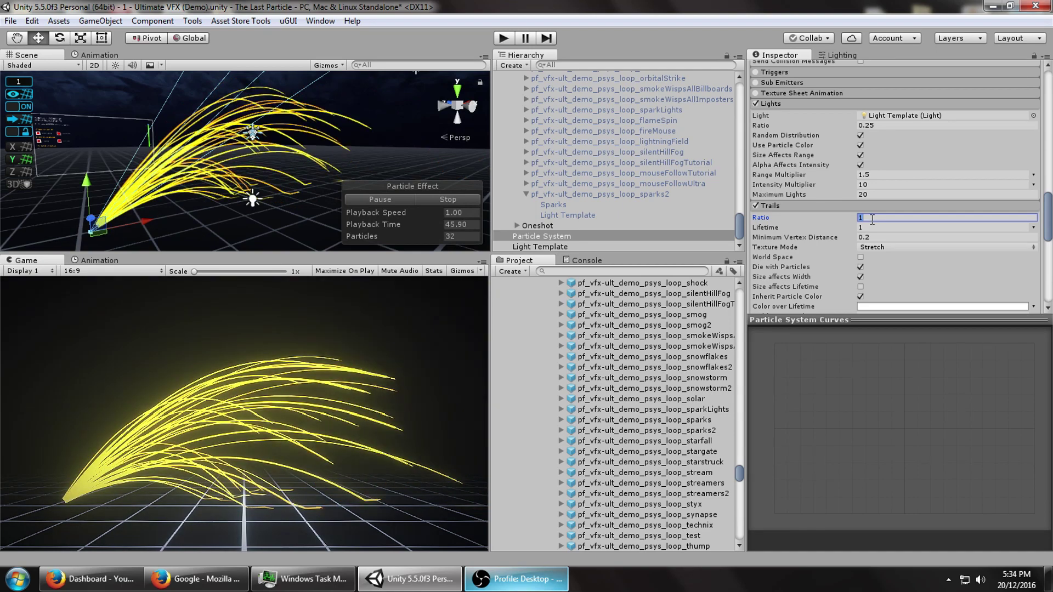
pyautogui.click(872, 228)
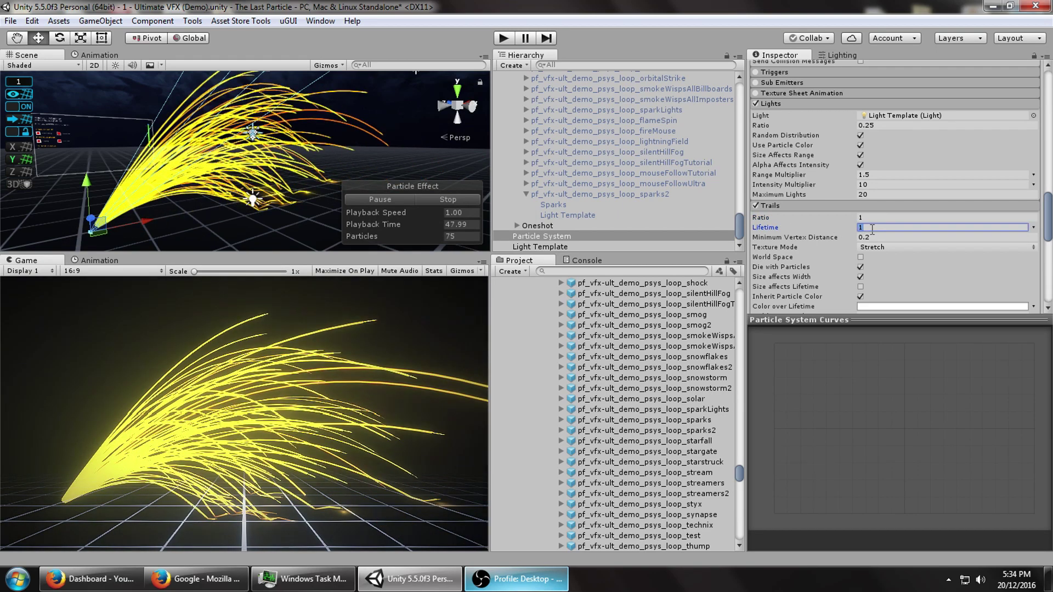
pyautogui.write('.2')
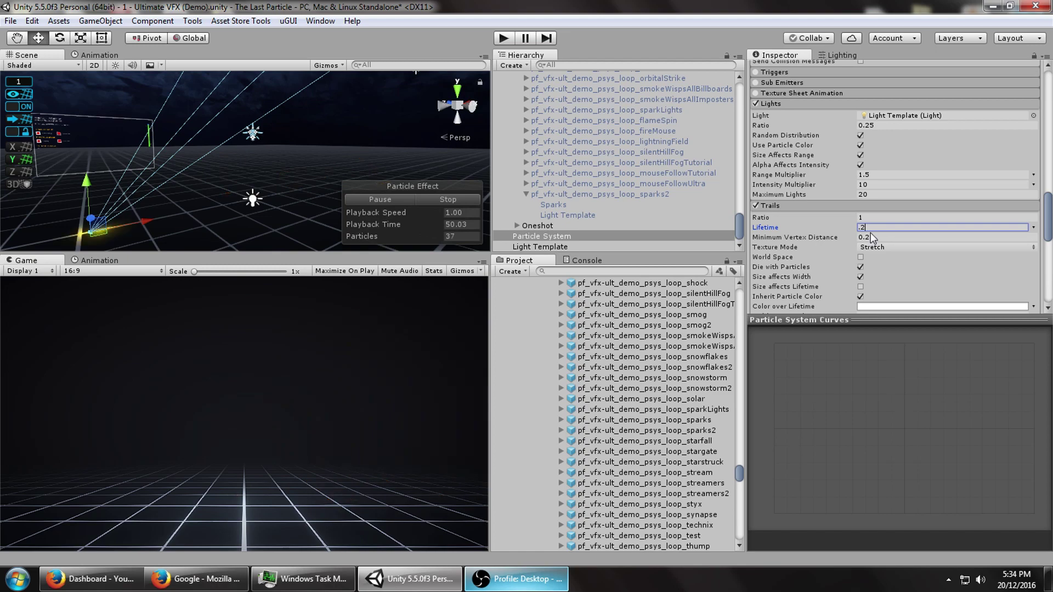
# Check the trail Lifetime range and the other Trails settings of the reference Sparks system.
pyautogui.click(871, 236)
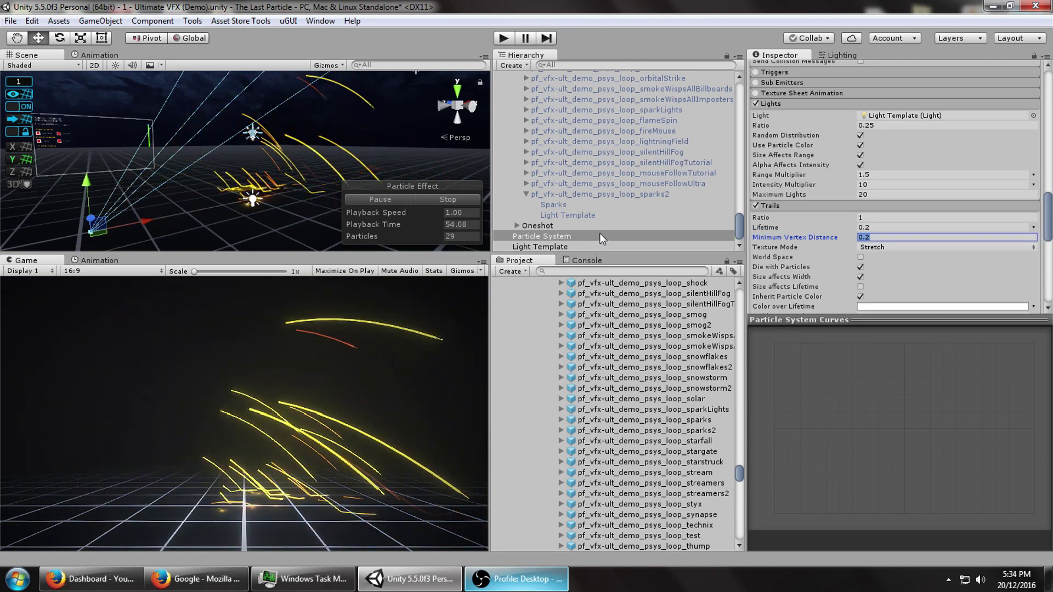
pyautogui.click(608, 205)
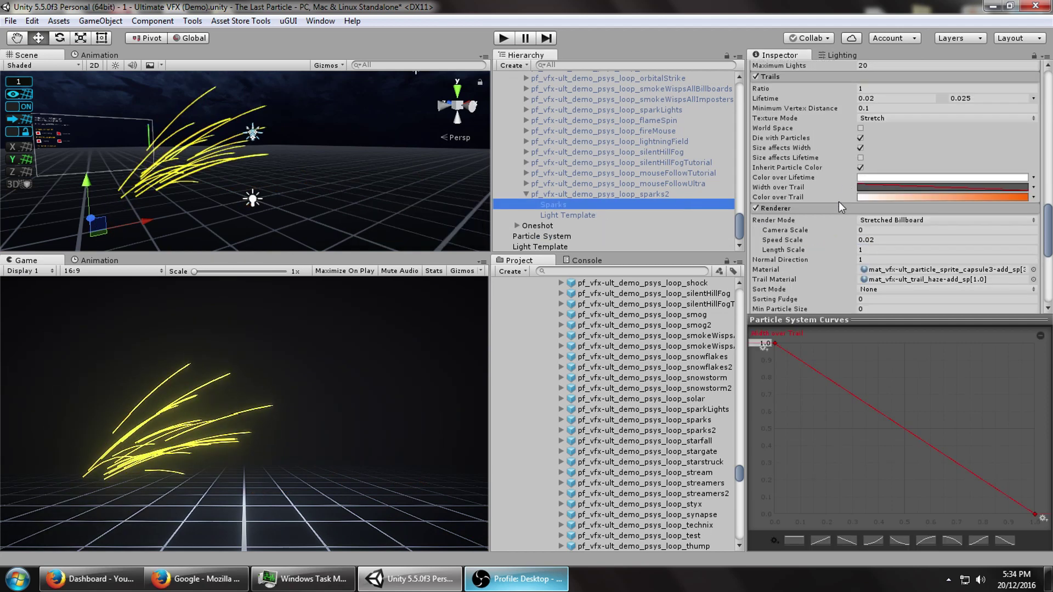
pyautogui.scroll(3, 842, 209)
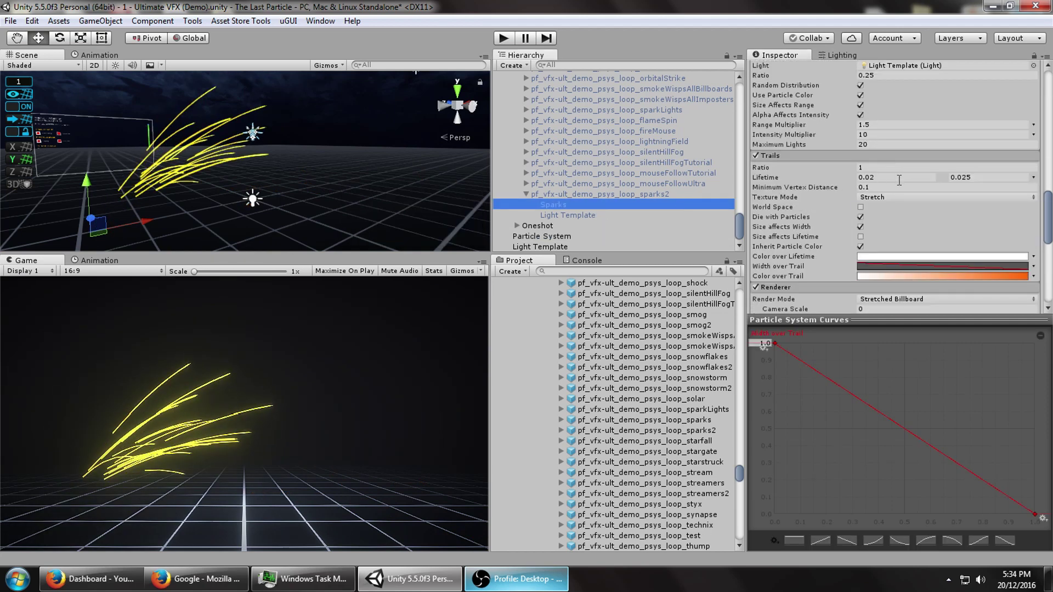
pyautogui.click(979, 177)
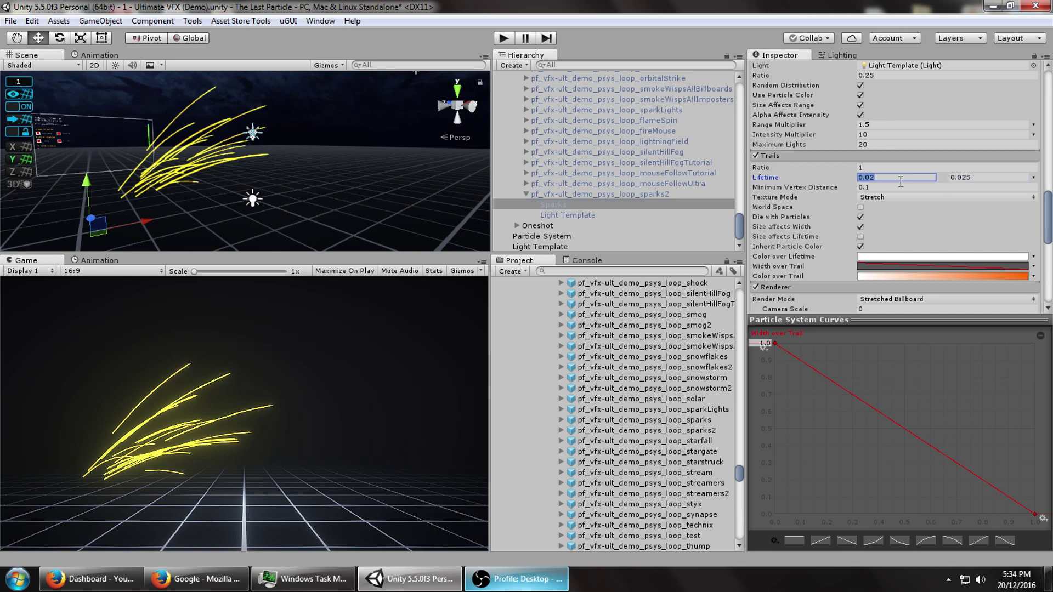
# Make the new Particle System's trail Lifetime random between two constants, 0.02 and 0.025, and restart the preview.
pyautogui.click(566, 247)
pyautogui.click(549, 236)
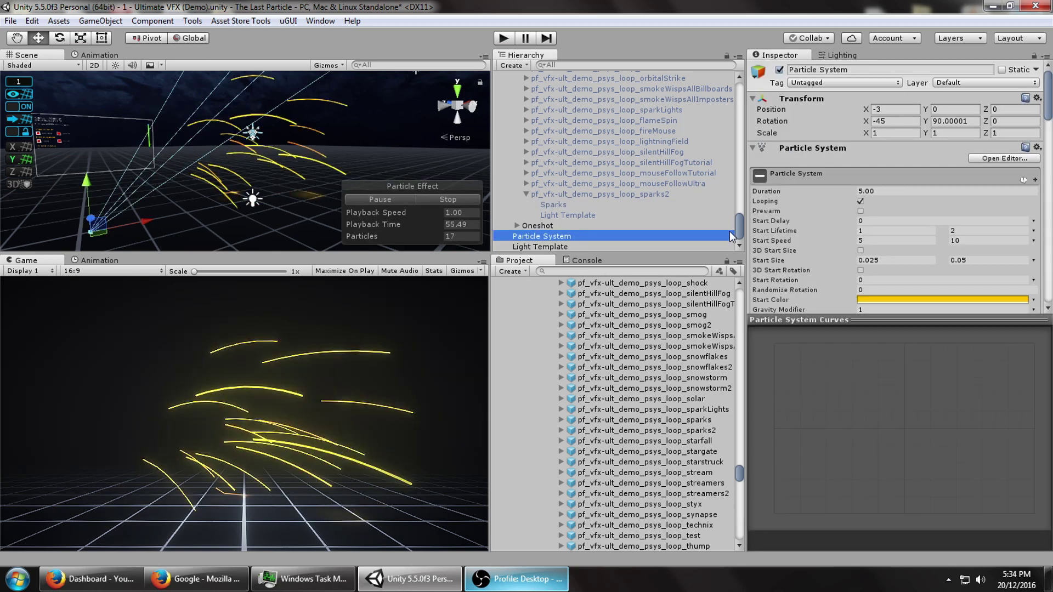
pyautogui.scroll(-15, 972, 243)
pyautogui.scroll(-8, 981, 230)
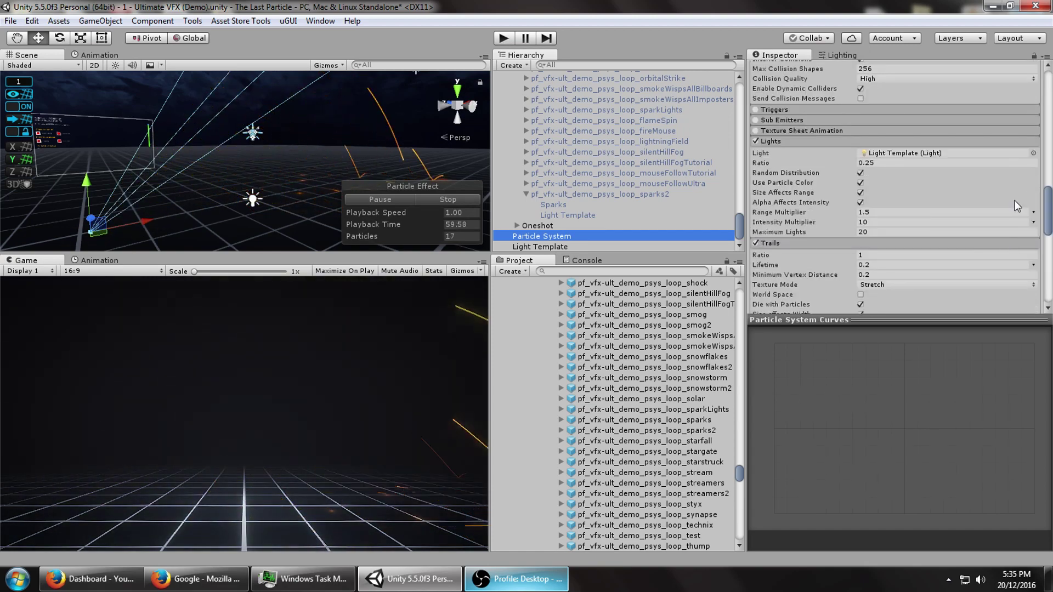
pyautogui.scroll(4, 1019, 197)
pyautogui.scroll(-5, 1018, 207)
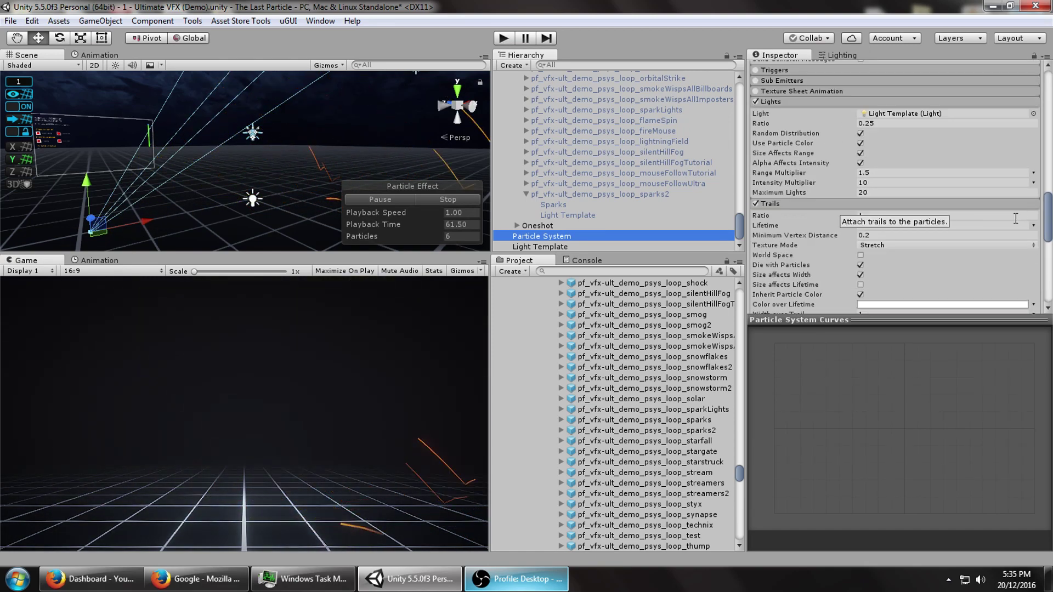
pyautogui.click(1033, 225)
pyautogui.click(969, 268)
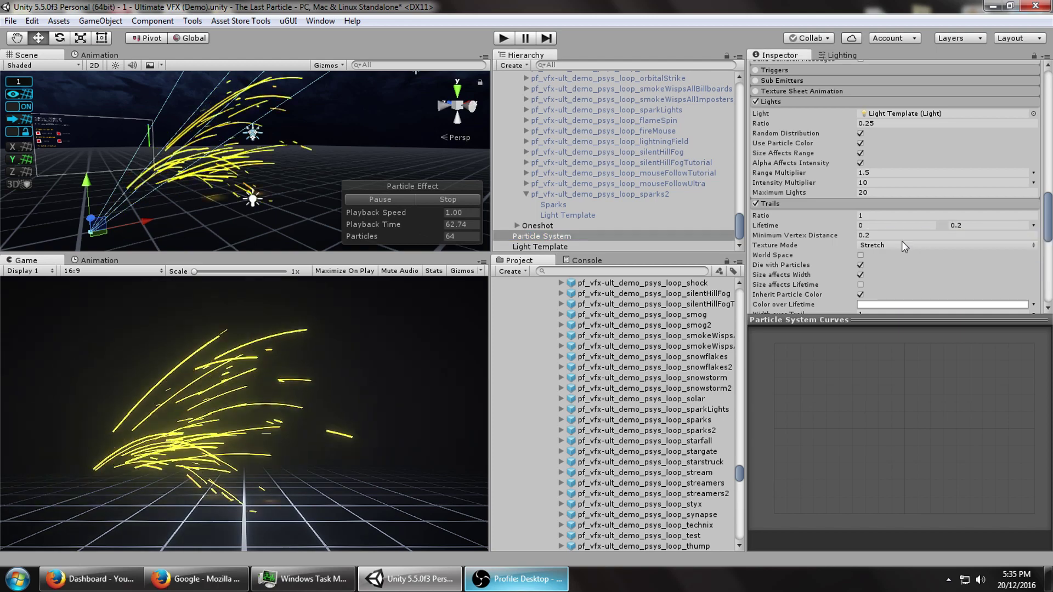
pyautogui.click(877, 225)
pyautogui.write('0.02')
pyautogui.click(983, 226)
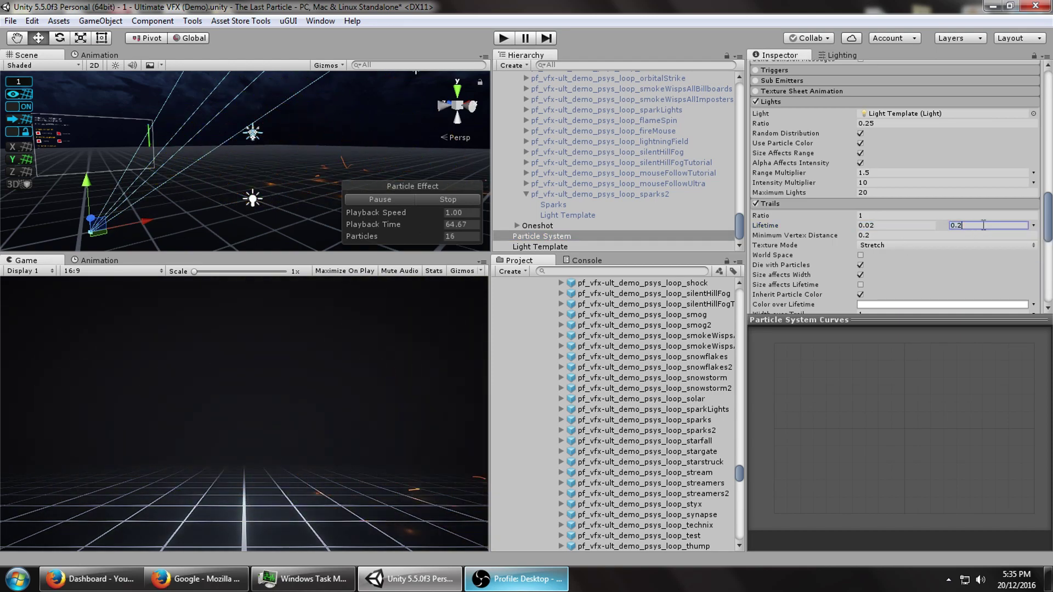
pyautogui.write('0.025')
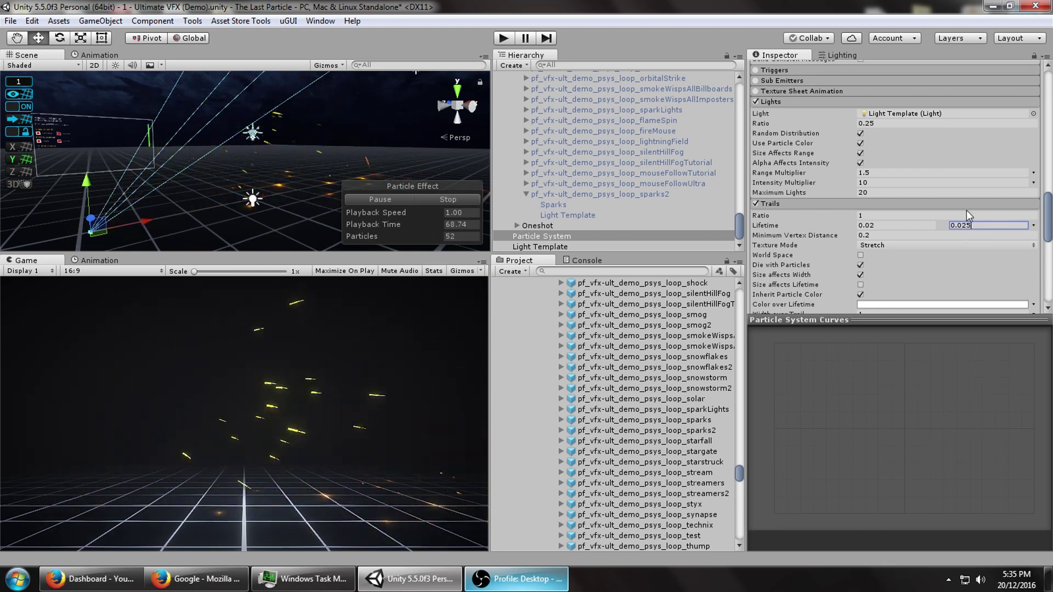
pyautogui.press('Return')
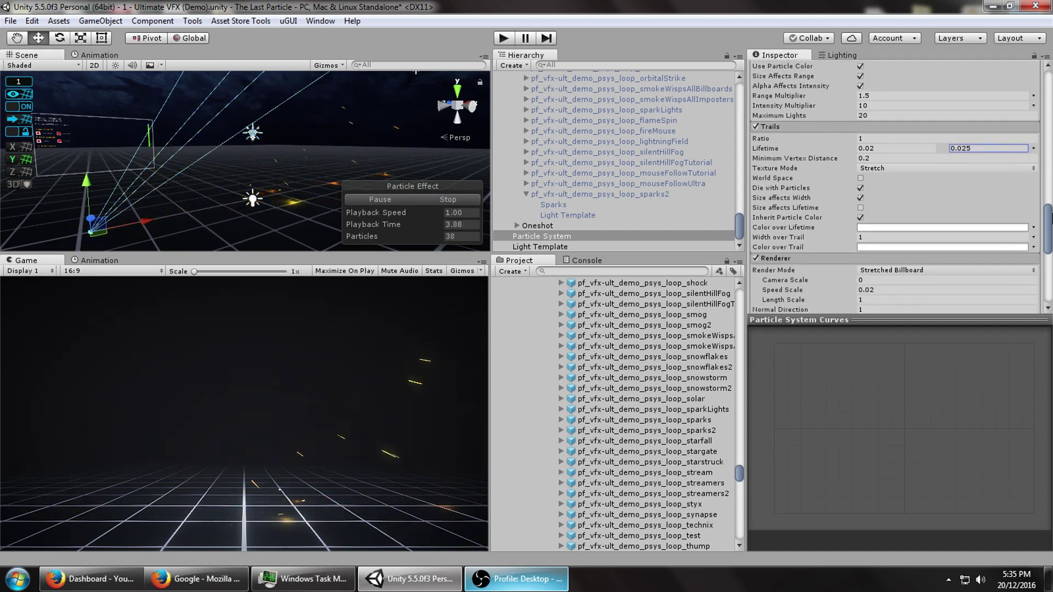
# Set the stretched billboard Length Scale in the Renderer module to 8.
pyautogui.scroll(-1, 861, 222)
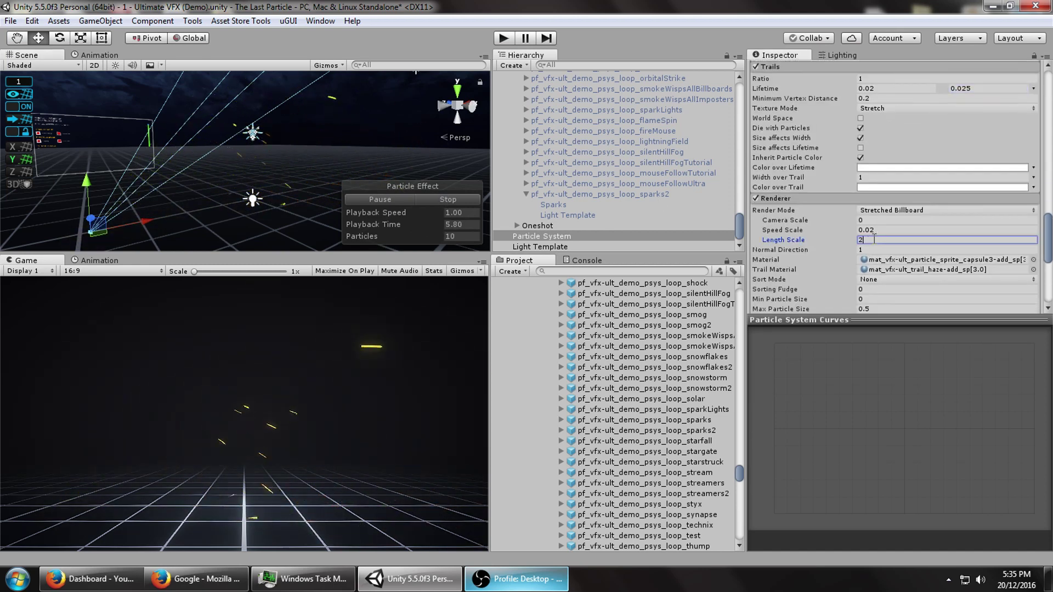
pyautogui.write('8')
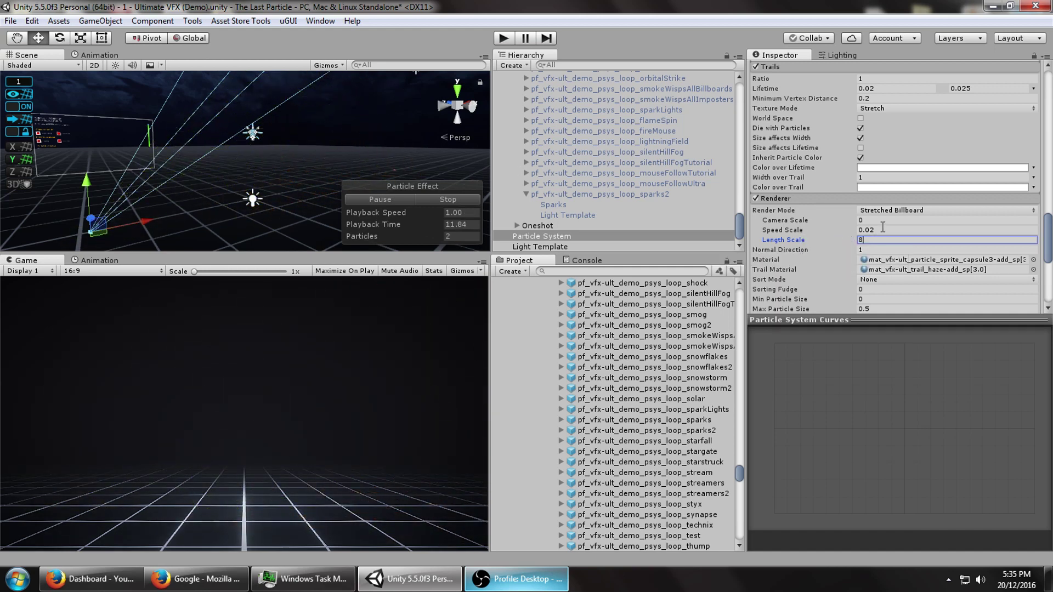
# Set the stretched billboard Length Scale to 2 and restart the particle preview.
pyautogui.press('BackSpace')
pyautogui.write('2')
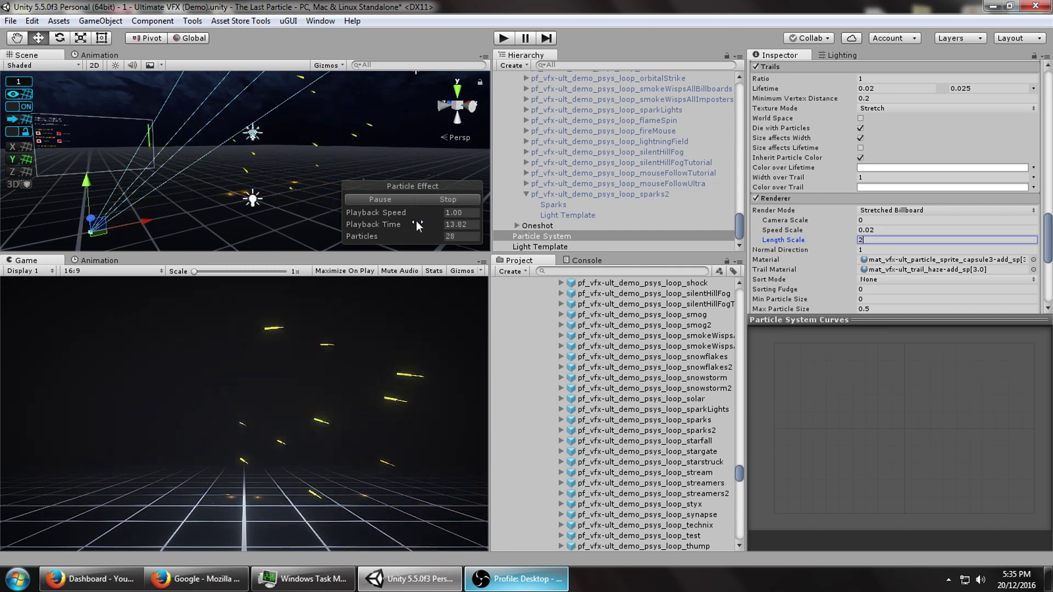
pyautogui.click(399, 201)
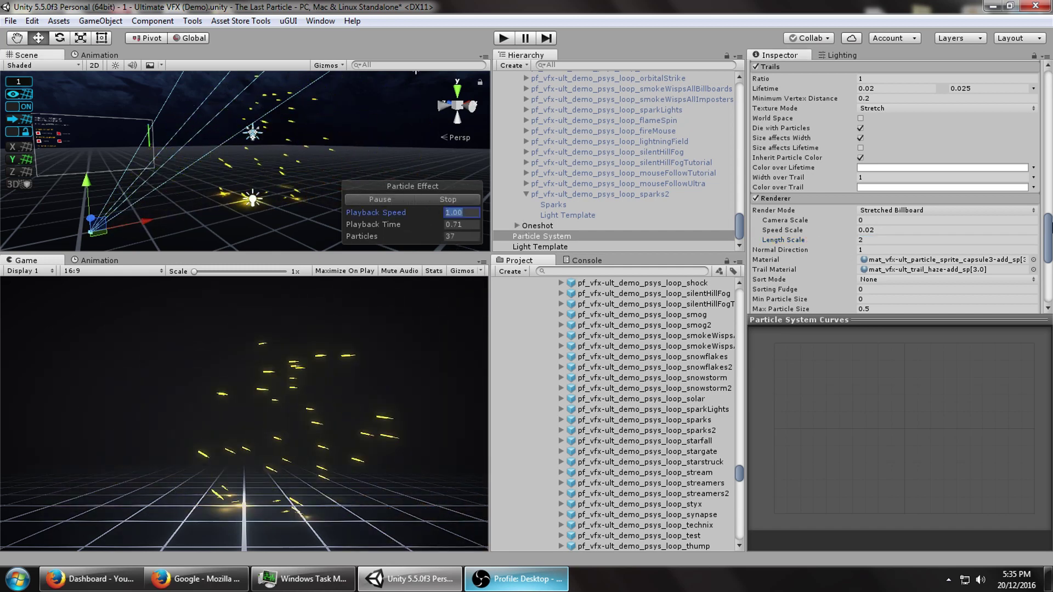
# Set the Minimum Vertex Distance in the Trails module to 0.1.
pyautogui.moveTo(1049, 226); pyautogui.dragTo(1049, 219)
pyautogui.click(862, 154)
pyautogui.write('0.1')
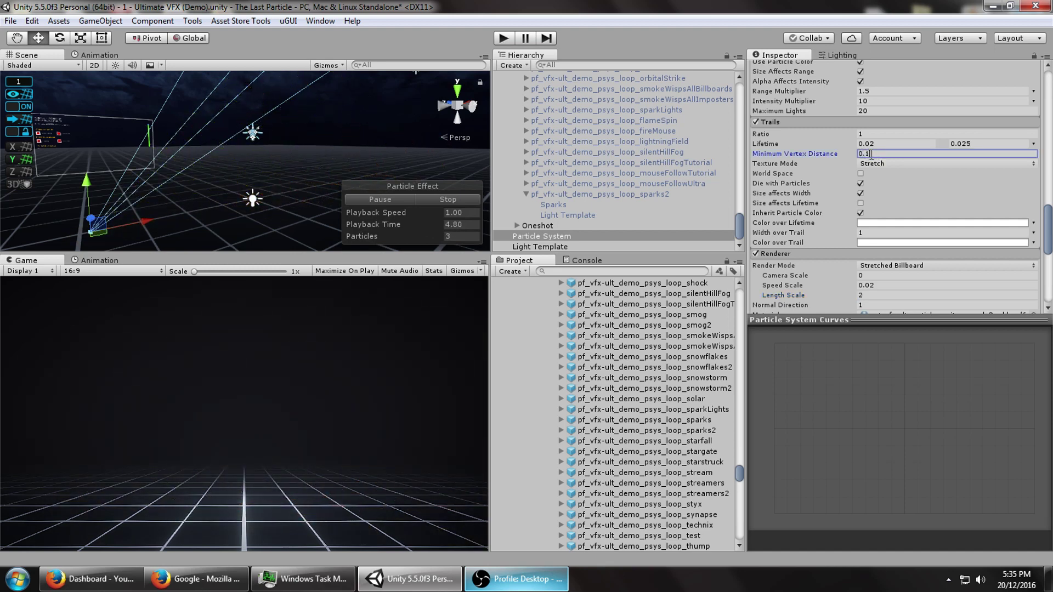
# Make the trails' Width over Trail a linear curve falling from 1 to 0 and restart the preview.
pyautogui.click(869, 233)
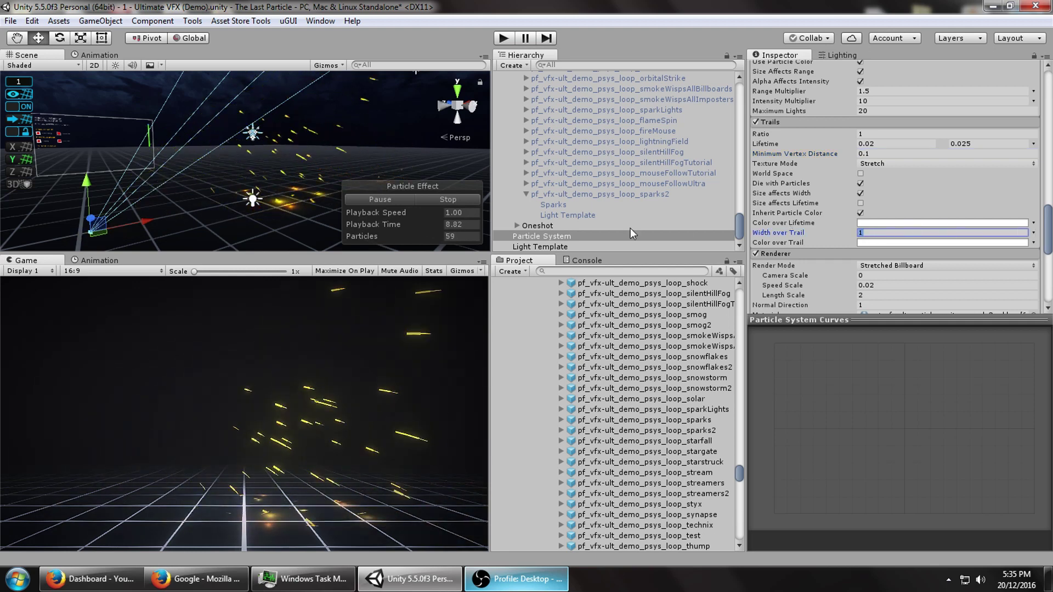
pyautogui.click(1032, 232)
pyautogui.click(926, 260)
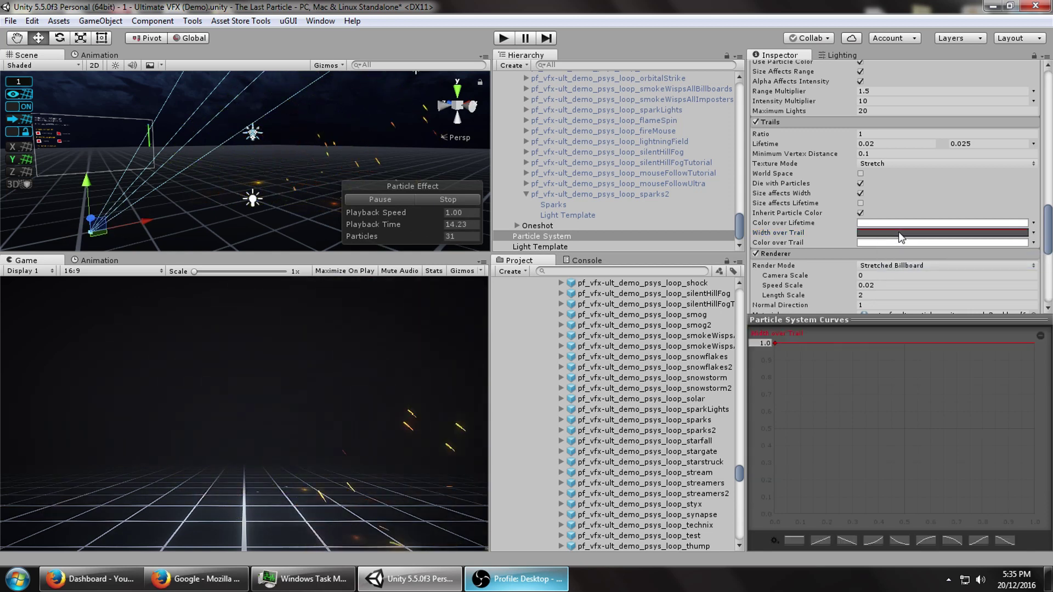
pyautogui.click(848, 540)
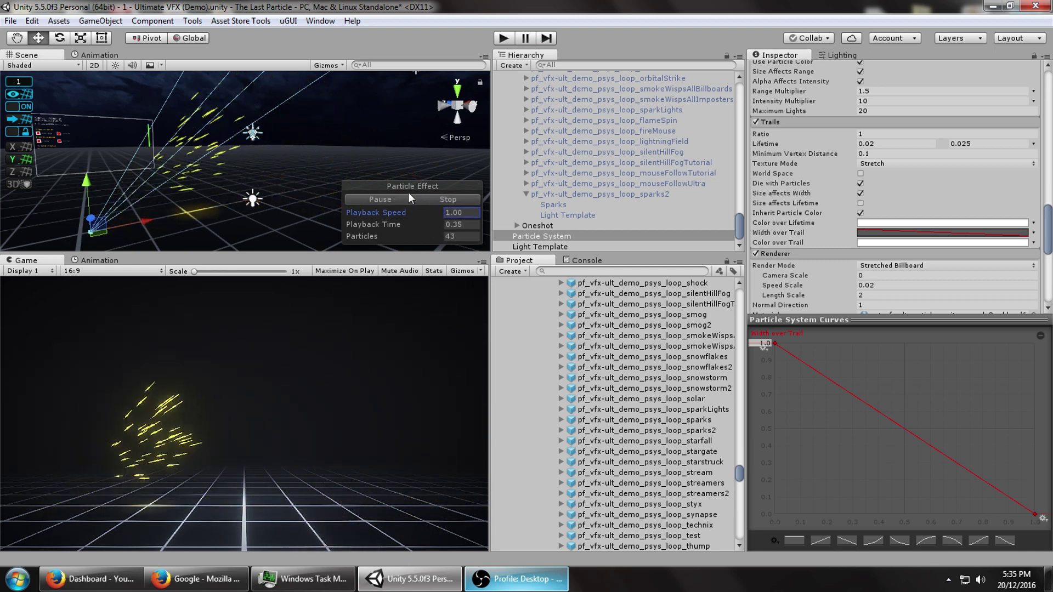
pyautogui.keyDown('alt'); pyautogui.moveTo(315, 186); pyautogui.dragTo(264, 180); pyautogui.keyUp('alt')
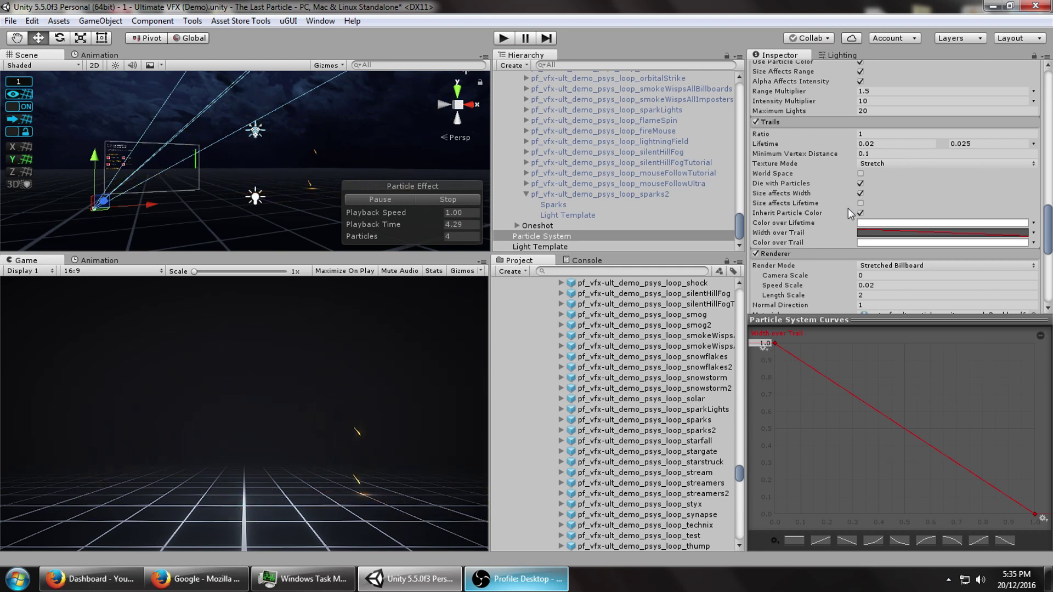
# Make the trails' Color over Lifetime a white gradient whose alpha fades to 0 at the end.
pyautogui.click(1033, 223)
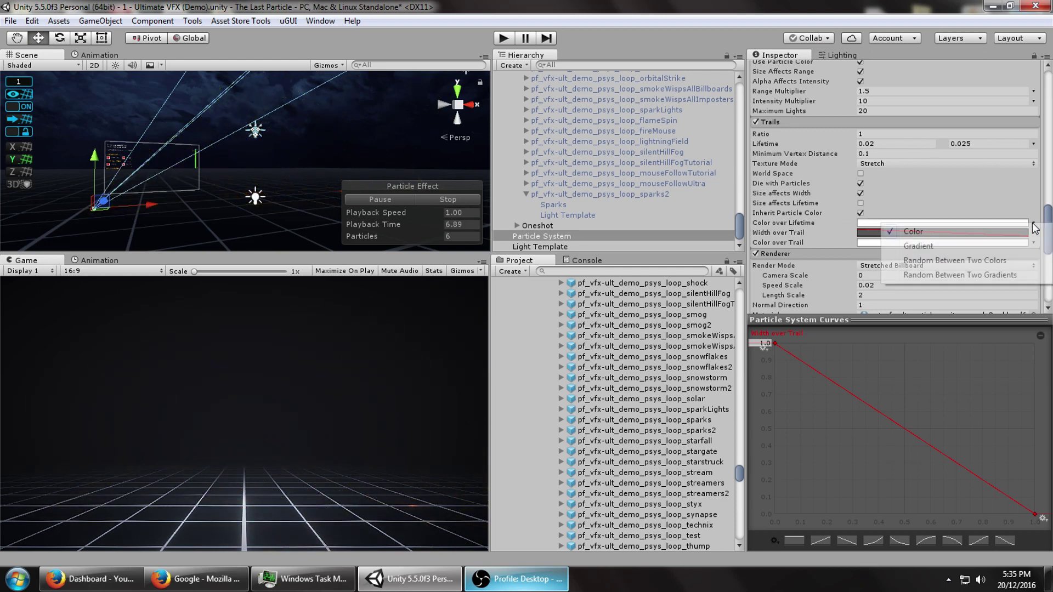
pyautogui.click(996, 246)
pyautogui.click(946, 221)
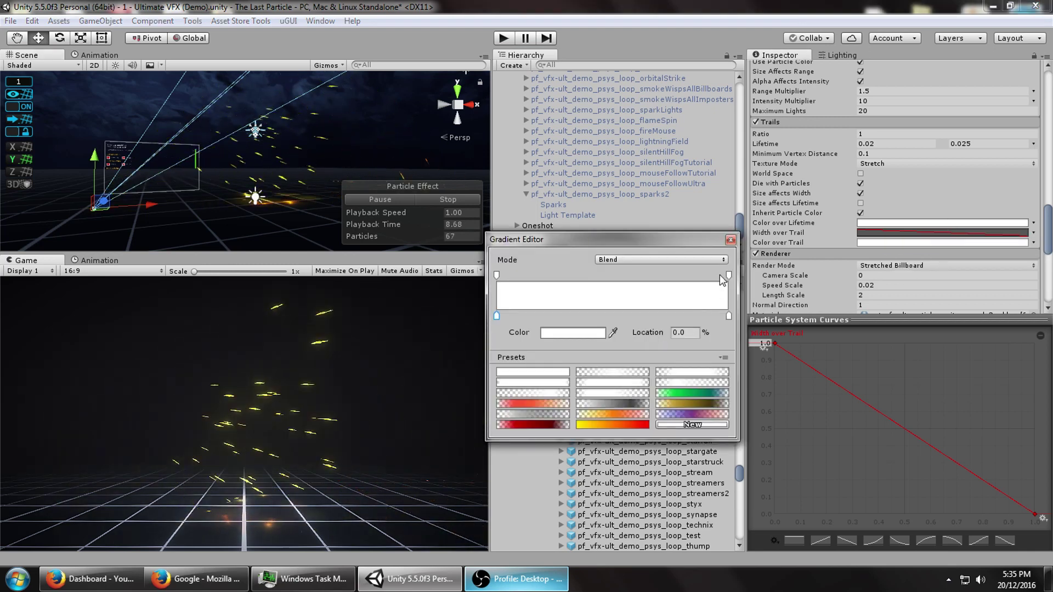
pyautogui.click(729, 276)
pyautogui.moveTo(554, 332); pyautogui.dragTo(494, 334)
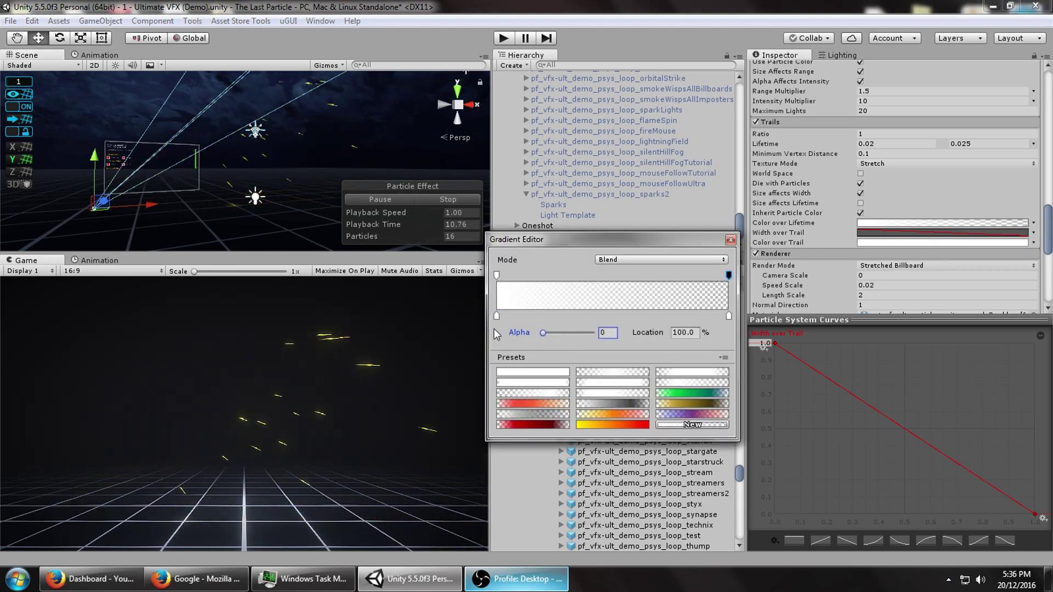
pyautogui.click(730, 240)
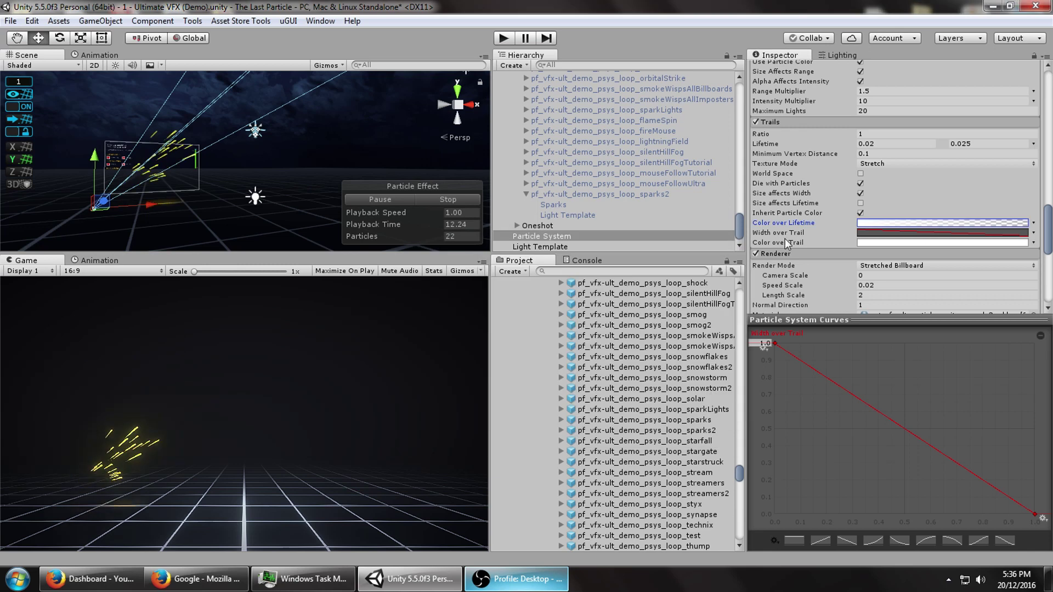
pyautogui.click(941, 222)
pyautogui.click(730, 240)
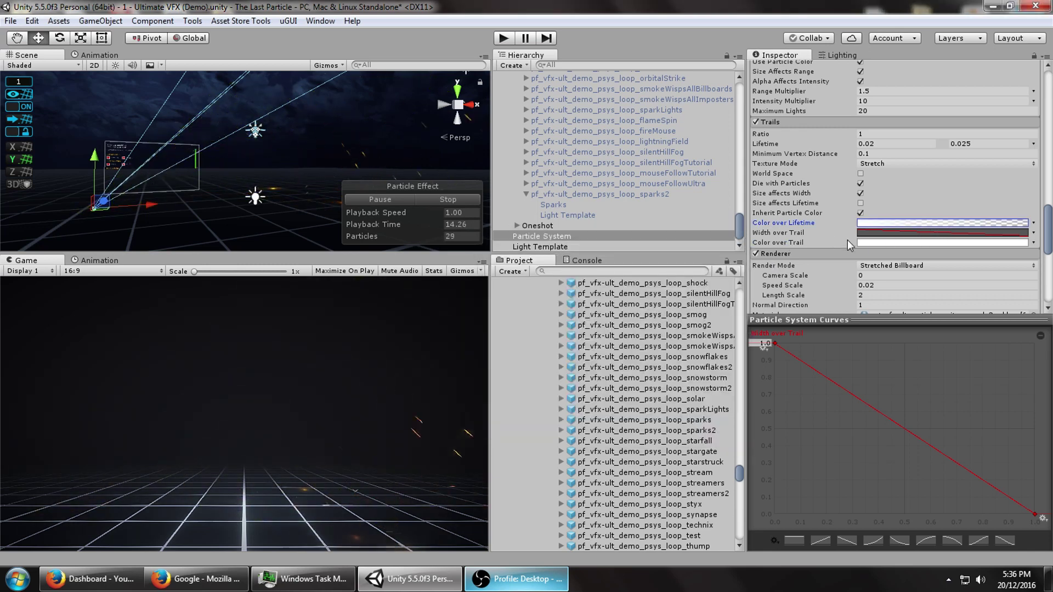
# Make the trails' Color over Trail a gradient from white to orange-red, hex FF4500.
pyautogui.click(880, 242)
pyautogui.click(1034, 242)
pyautogui.click(969, 262)
pyautogui.click(966, 243)
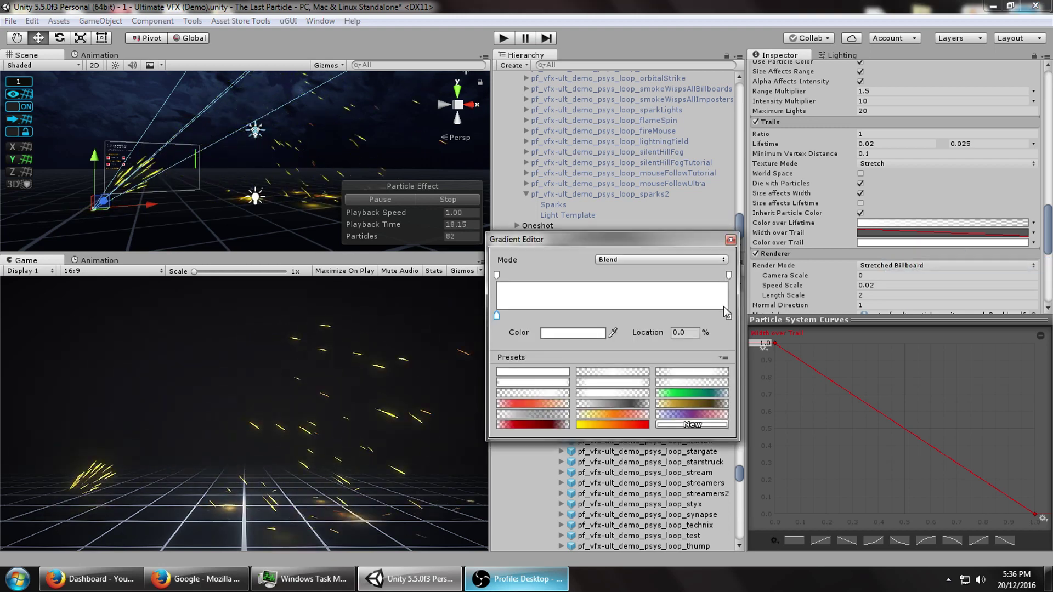
pyautogui.click(728, 316)
pyautogui.click(591, 333)
pyautogui.moveTo(623, 335); pyautogui.dragTo(762, 296)
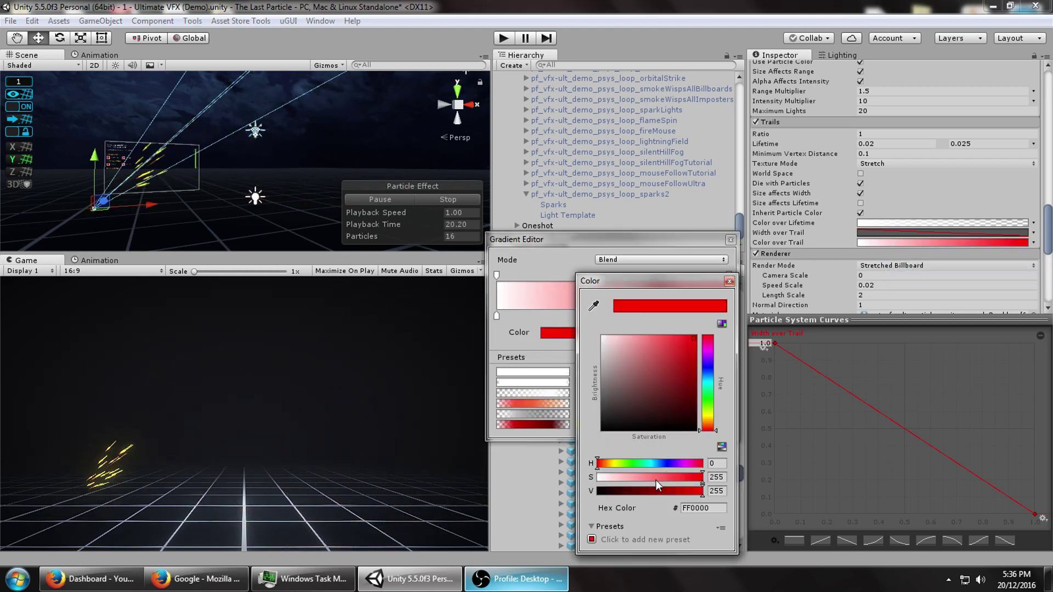
pyautogui.click(707, 427)
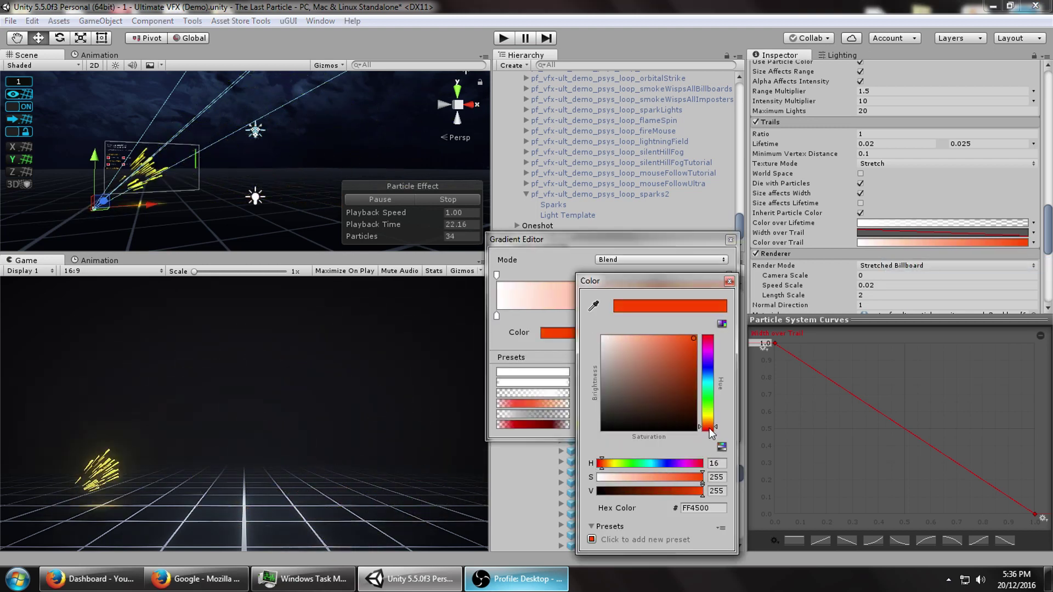
pyautogui.click(793, 5)
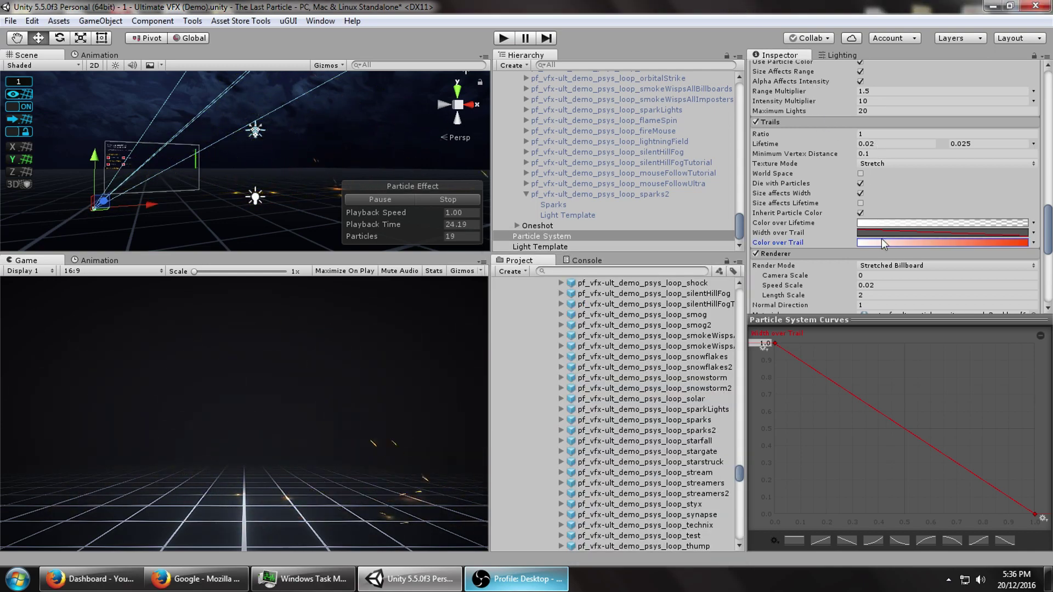
# Try a maximum trail Lifetime of 1 in the Trails module, then undo it.
pyautogui.moveTo(975, 146); pyautogui.dragTo(921, 143)
pyautogui.write('1')
pyautogui.click(921, 144)
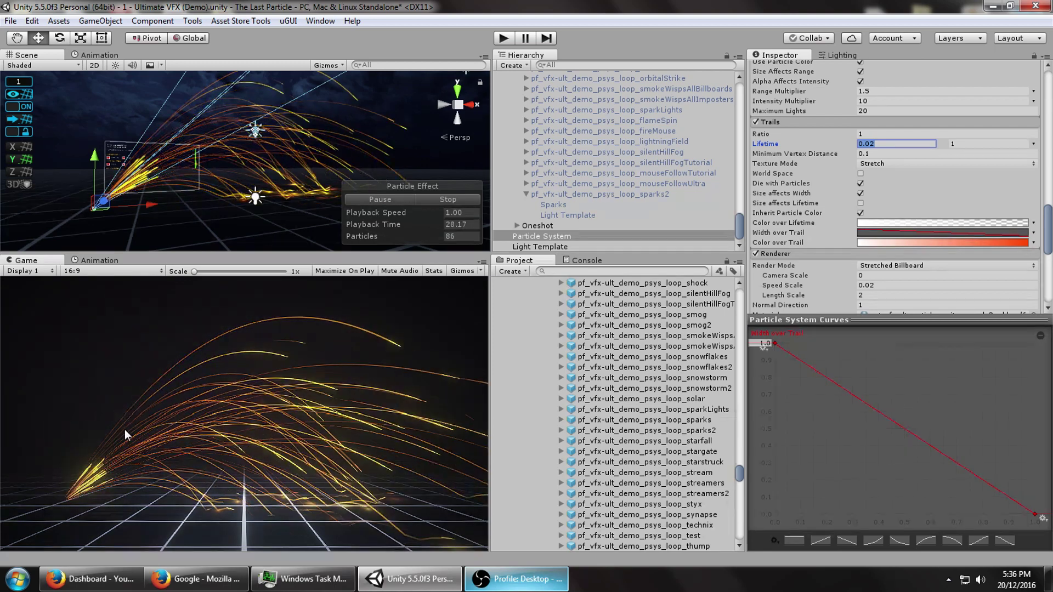
pyautogui.hotkey('ctrl', 'z')
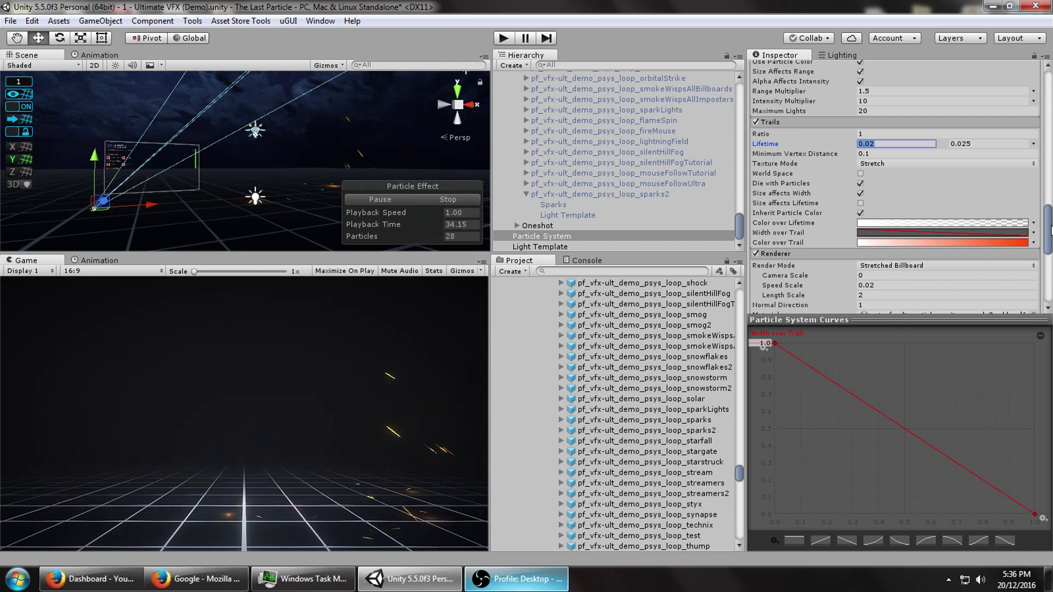
# Run the scene in Play mode to test the new spark effect.
pyautogui.scroll(3, 1047, 228)
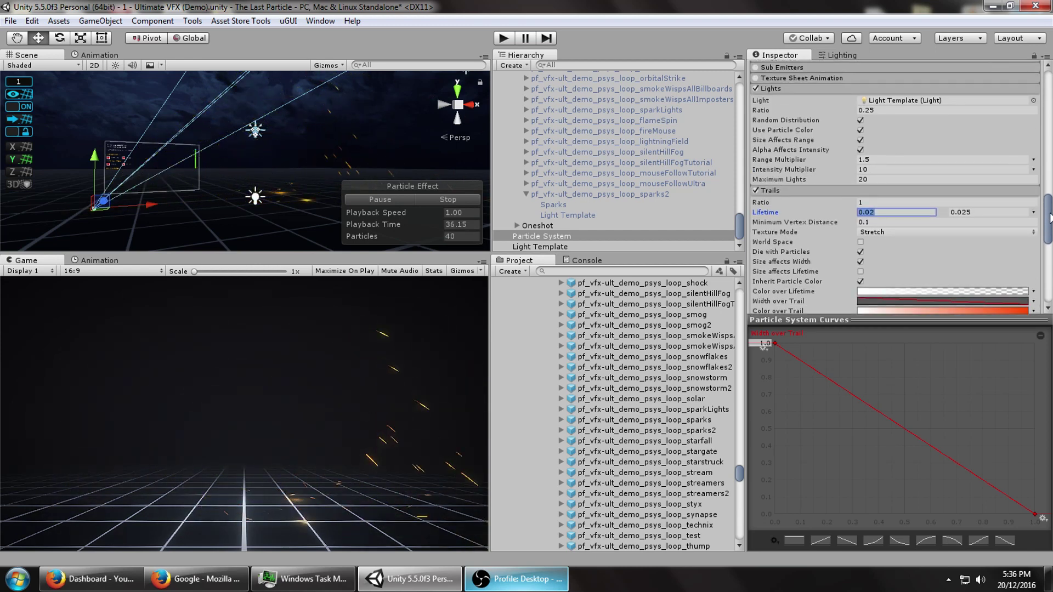
pyautogui.keyDown('alt'); pyautogui.moveTo(252, 171); pyautogui.dragTo(291, 184); pyautogui.keyUp('alt')
pyautogui.click(502, 39)
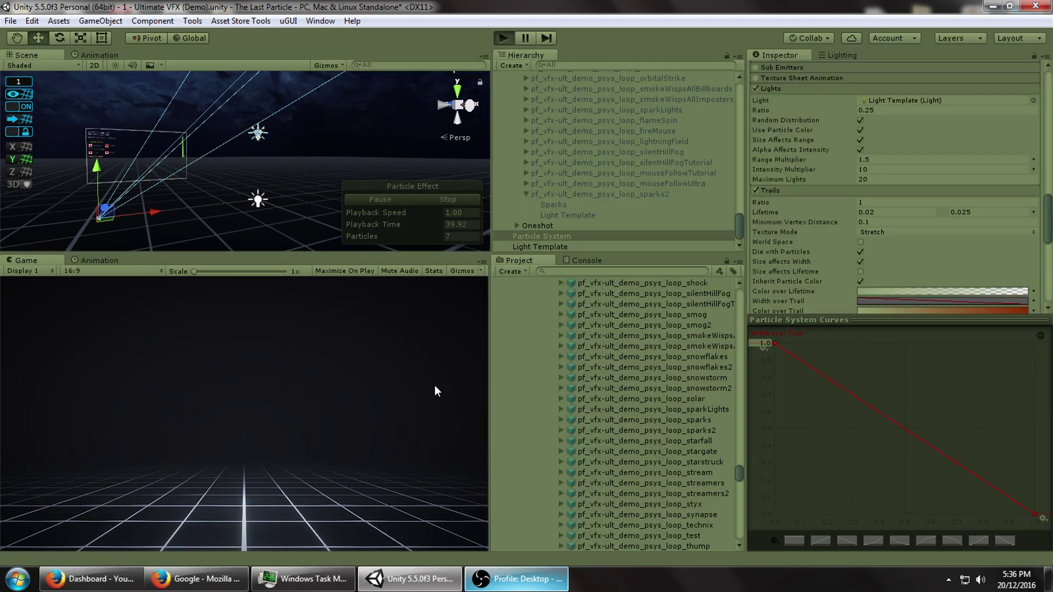
# Duplicate the new Particle System and deactivate and reactivate the copy to restart it.
pyautogui.click(545, 235)
pyautogui.click(545, 243)
pyautogui.click(544, 236)
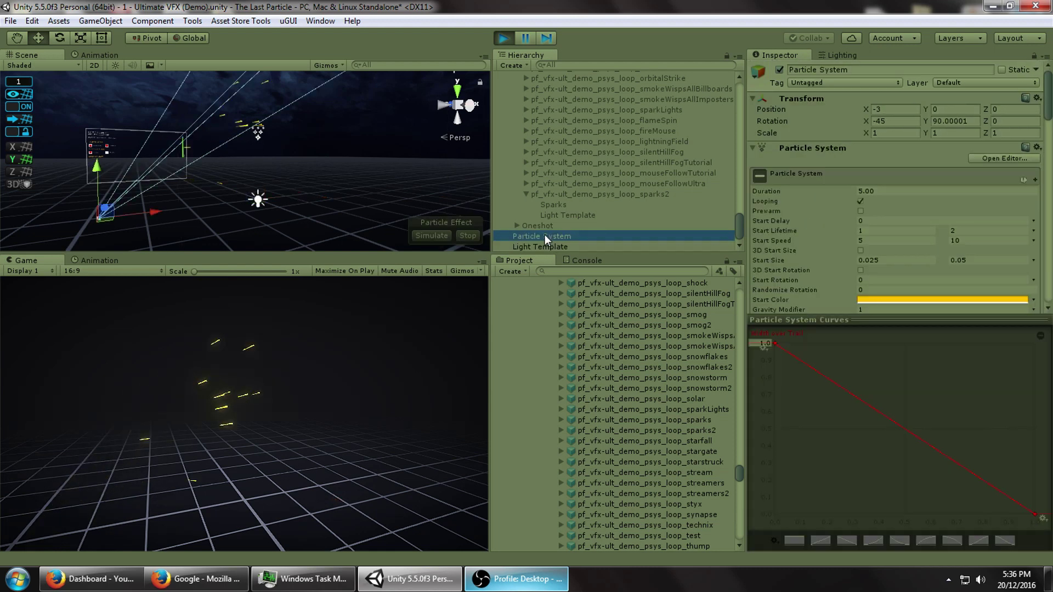
pyautogui.hotkey('ctrl', 'd')
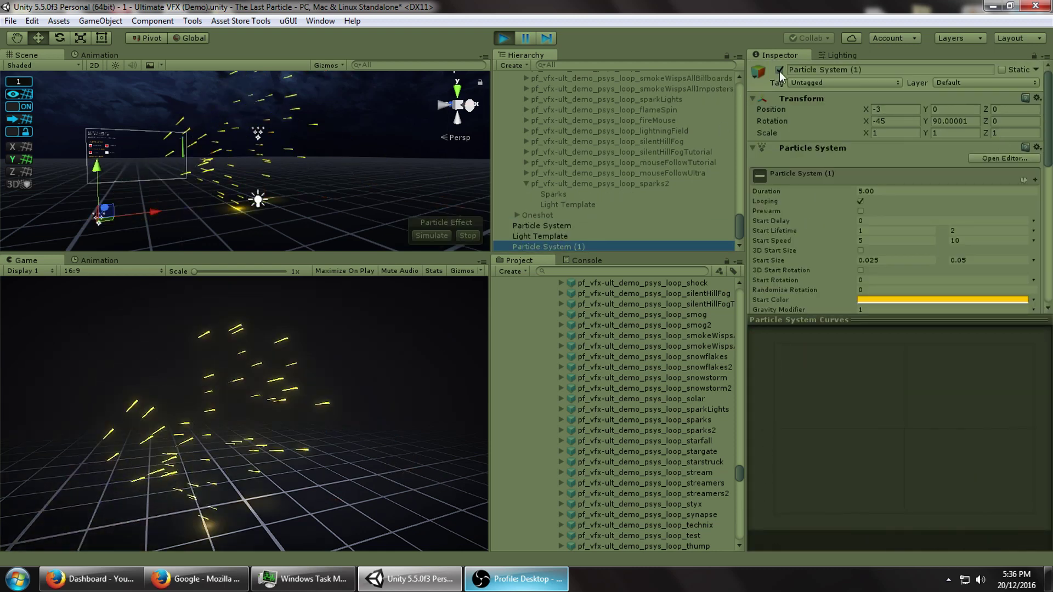
pyautogui.doubleClick(779, 70)
# Rotate the duplicate to about 215° around Y and move it to about X 1.19, Z 3.86.
pyautogui.click(63, 40)
pyautogui.moveTo(184, 201); pyautogui.dragTo(219, 179, button='middle')
pyautogui.click(42, 39)
pyautogui.keyDown('alt'); pyautogui.moveTo(166, 168); pyautogui.dragTo(105, 170); pyautogui.keyUp('alt')
pyautogui.click(62, 41)
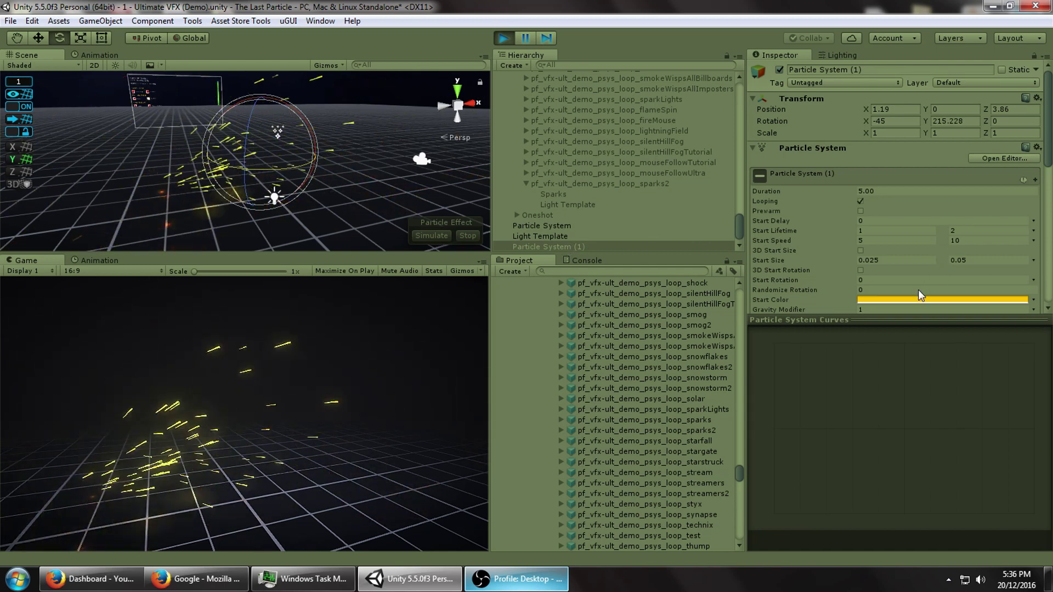
# Make the duplicate's Start Color random between two colors, with blue 006BFF as the second, and view the sparks up close.
pyautogui.click(1033, 299)
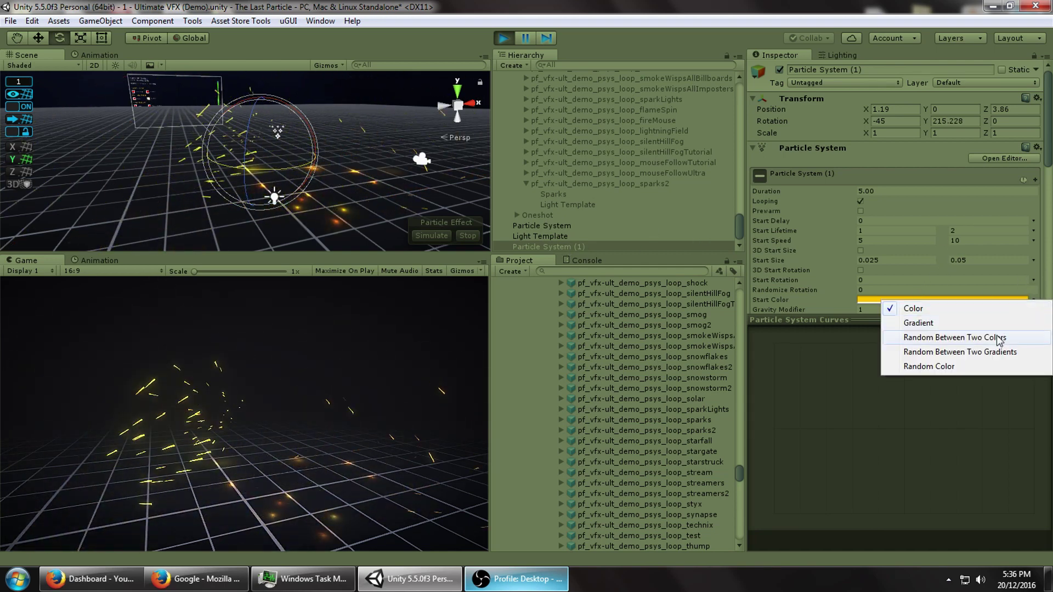
pyautogui.click(998, 337)
pyautogui.scroll(-3, 894, 219)
pyautogui.click(963, 195)
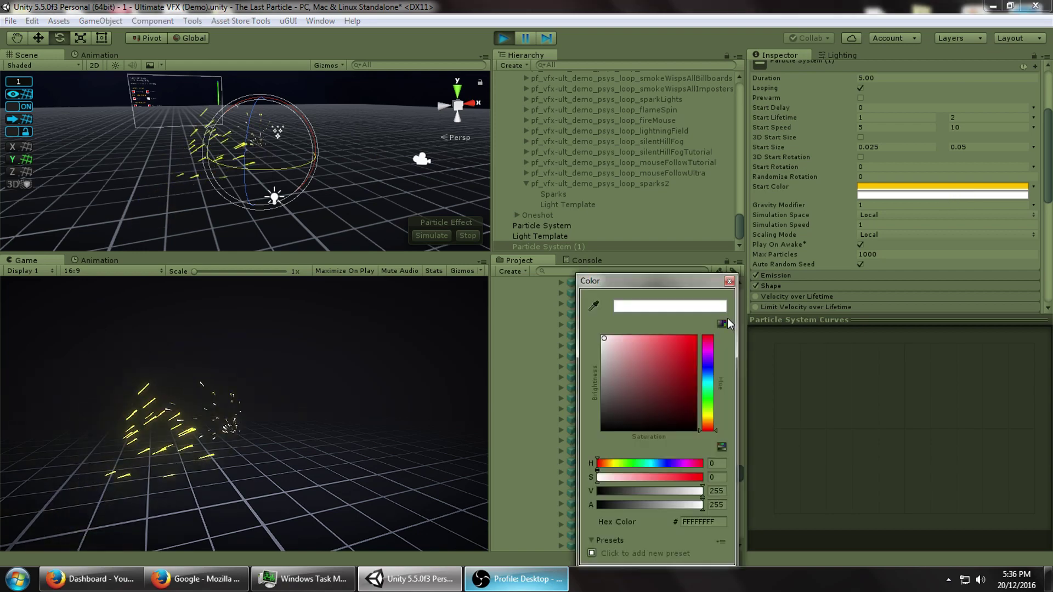
pyautogui.click(693, 339)
pyautogui.click(708, 375)
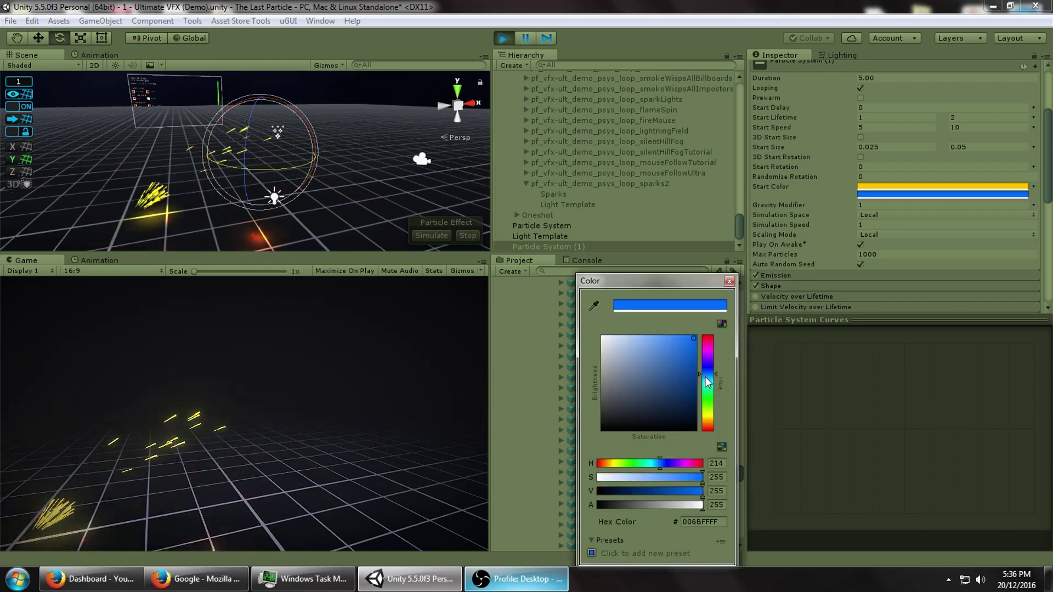
pyautogui.keyDown('alt'); pyautogui.moveTo(308, 206); pyautogui.dragTo(233, 164); pyautogui.keyUp('alt')
pyautogui.scroll(3, 234, 164)
pyautogui.moveTo(249, 168); pyautogui.dragTo(163, 229, button='middle')
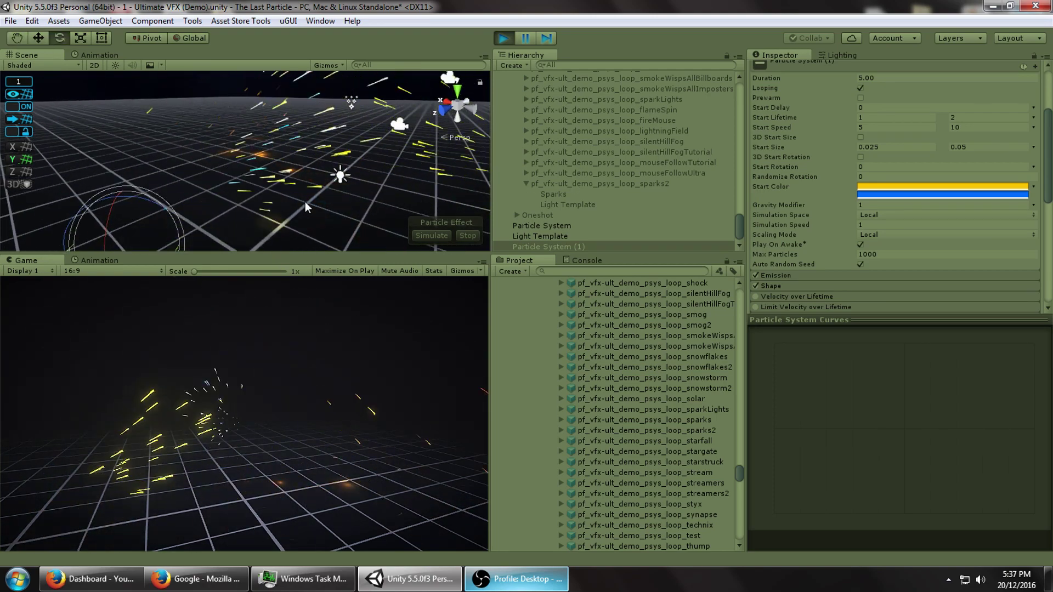
# Change the duplicate's second Start Color to orange, hex FF6400.
pyautogui.click(942, 195)
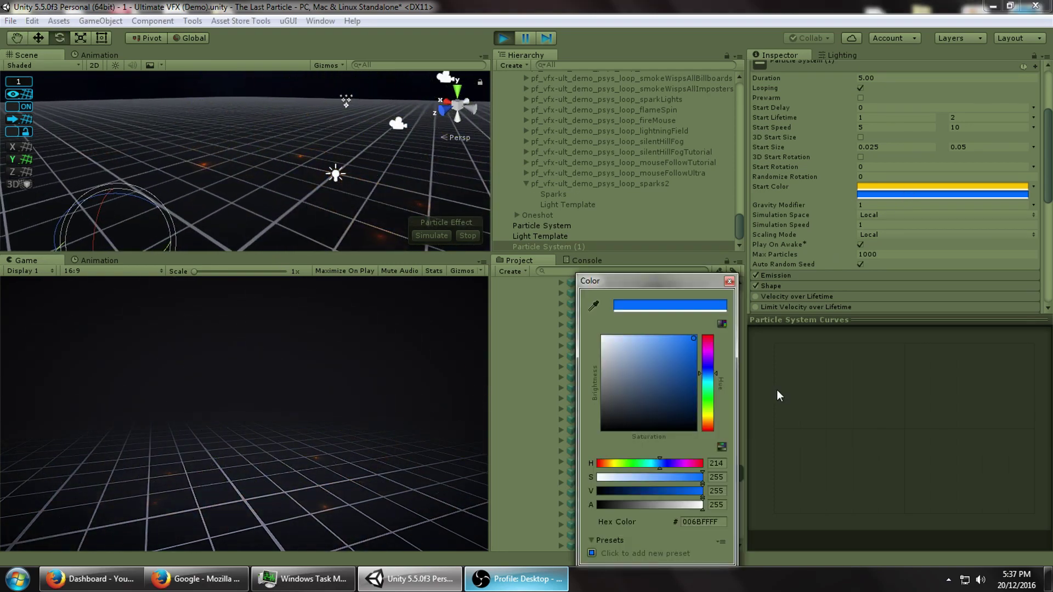
pyautogui.click(712, 423)
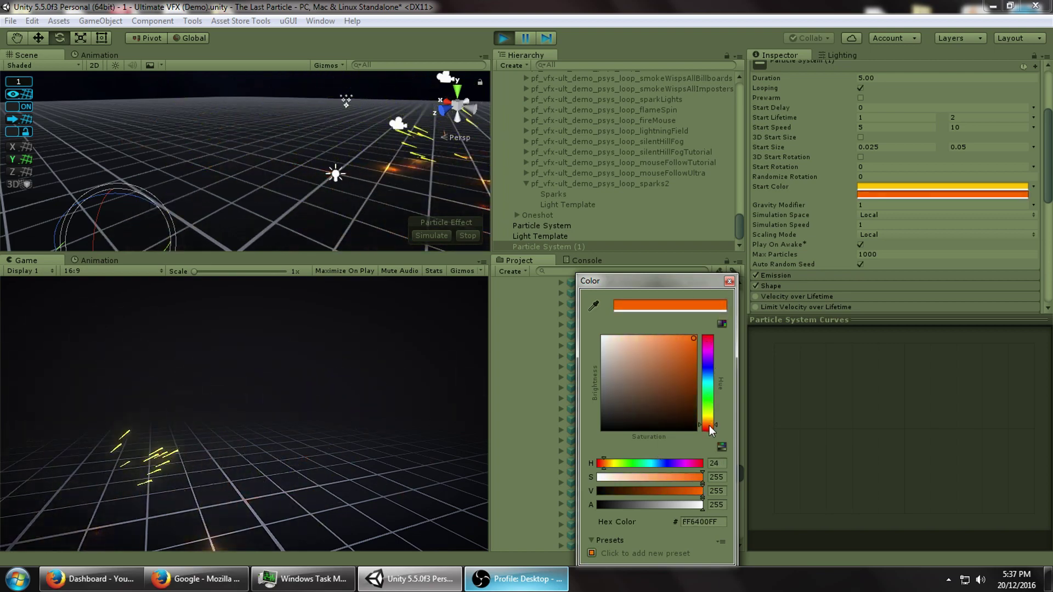
pyautogui.click(689, 5)
pyautogui.moveTo(1048, 118); pyautogui.dragTo(1049, 175)
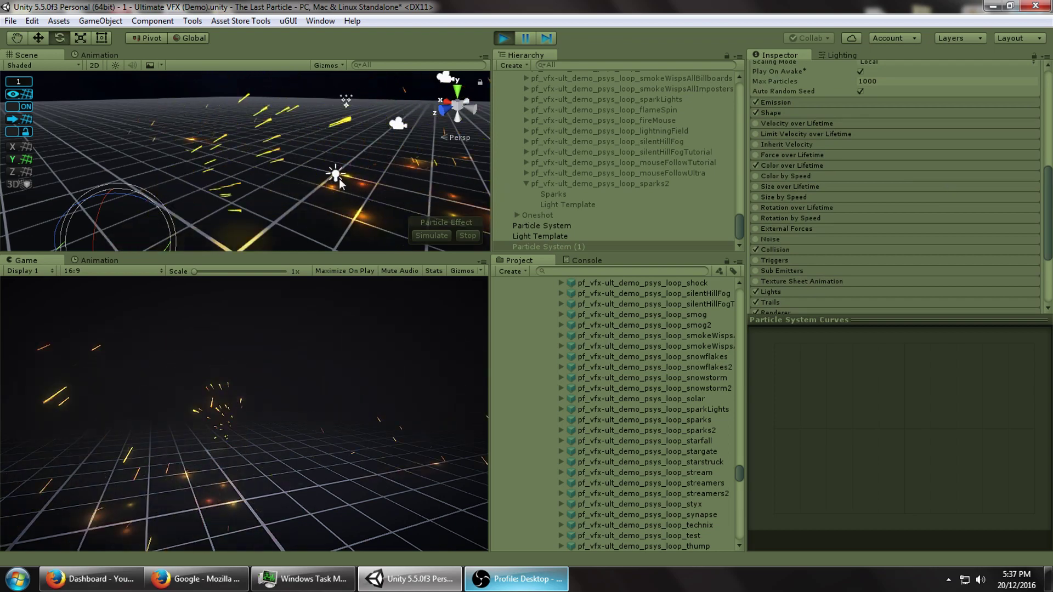
pyautogui.keyDown('alt'); pyautogui.moveTo(385, 179); pyautogui.dragTo(341, 168); pyautogui.keyUp('alt')
pyautogui.moveTo(341, 167); pyautogui.dragTo(345, 213, button='right')
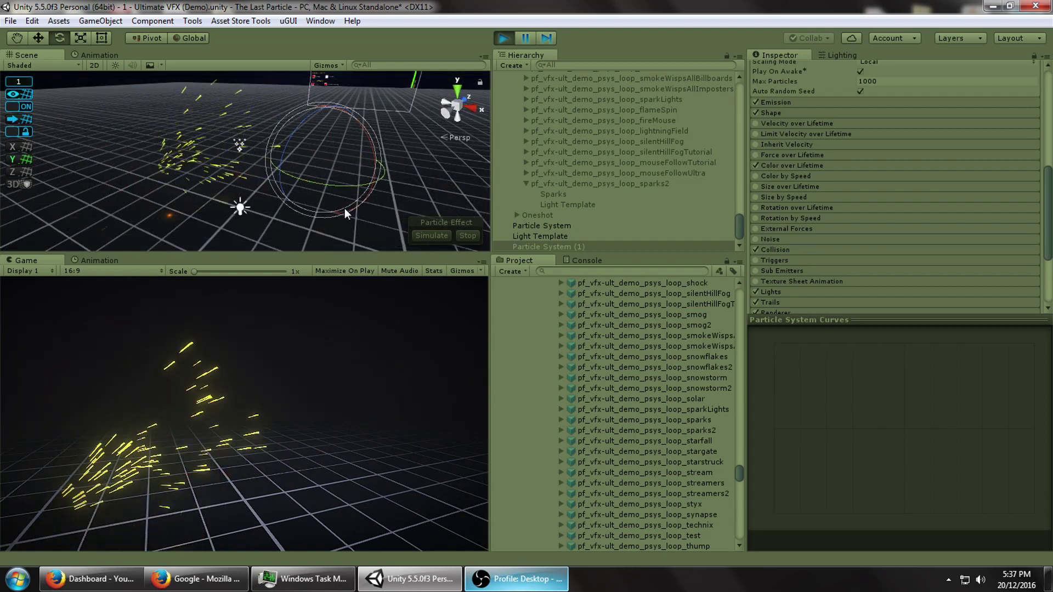